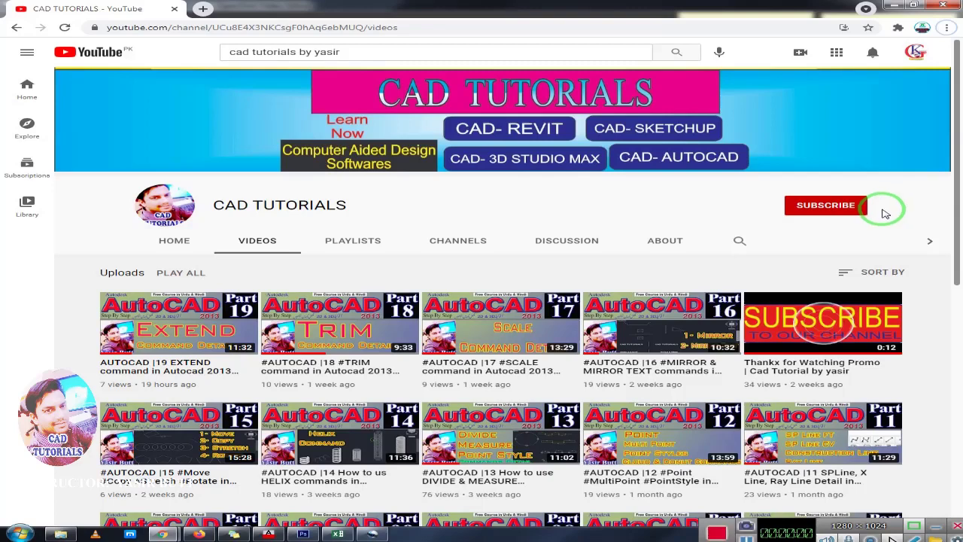
Step: Subscribe to CAD TUTORIALS and set its bell to All notifications
click(838, 215)
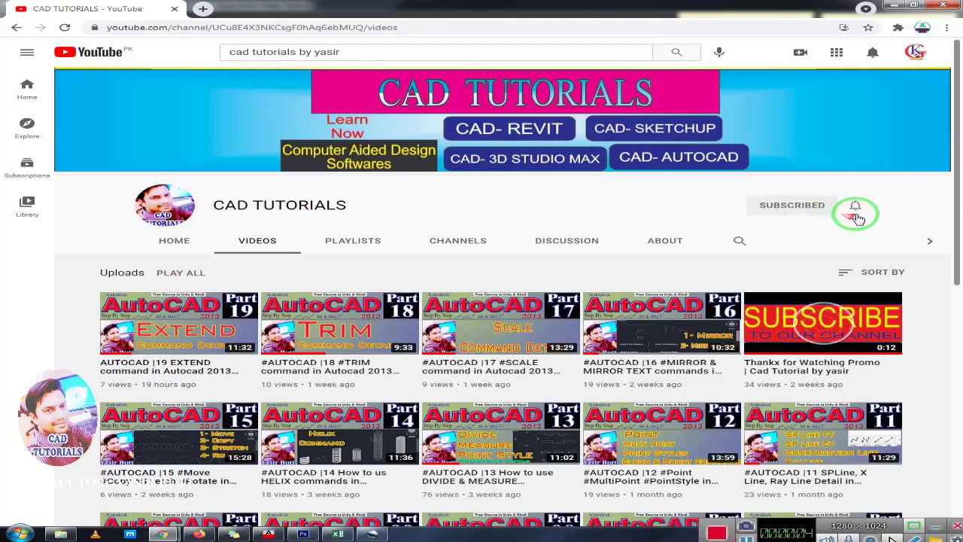
click(857, 207)
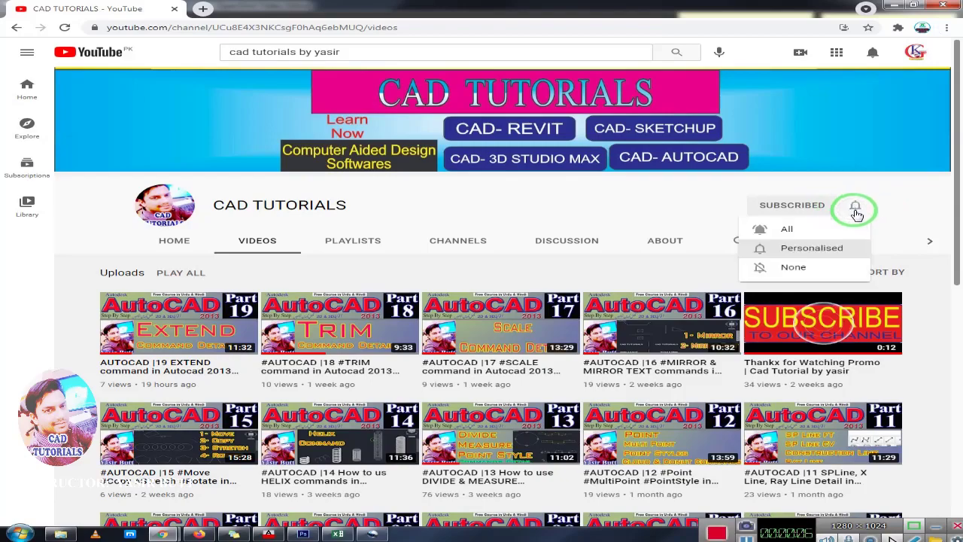
click(787, 231)
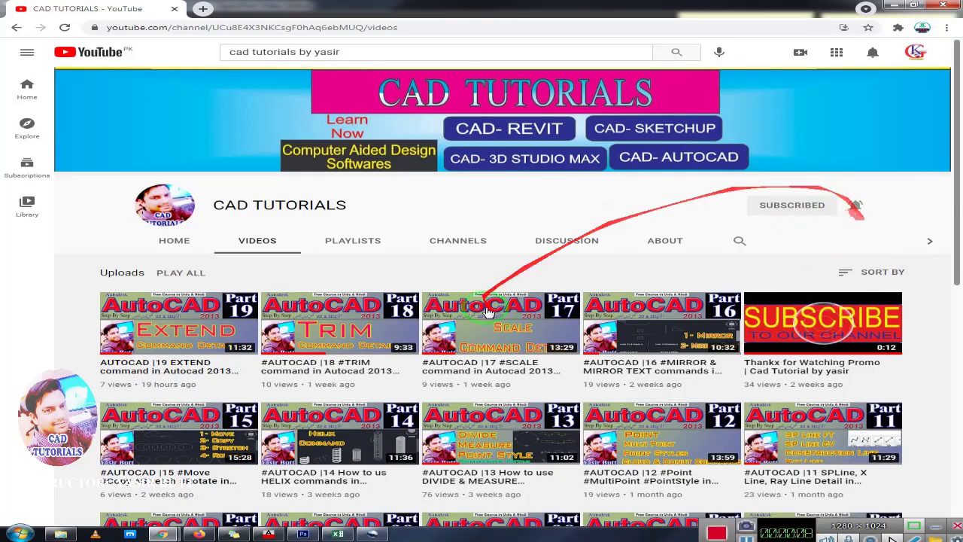
scroll(497, 315, down, 3)
scroll(467, 323, down, 3)
scroll(432, 336, down, 2)
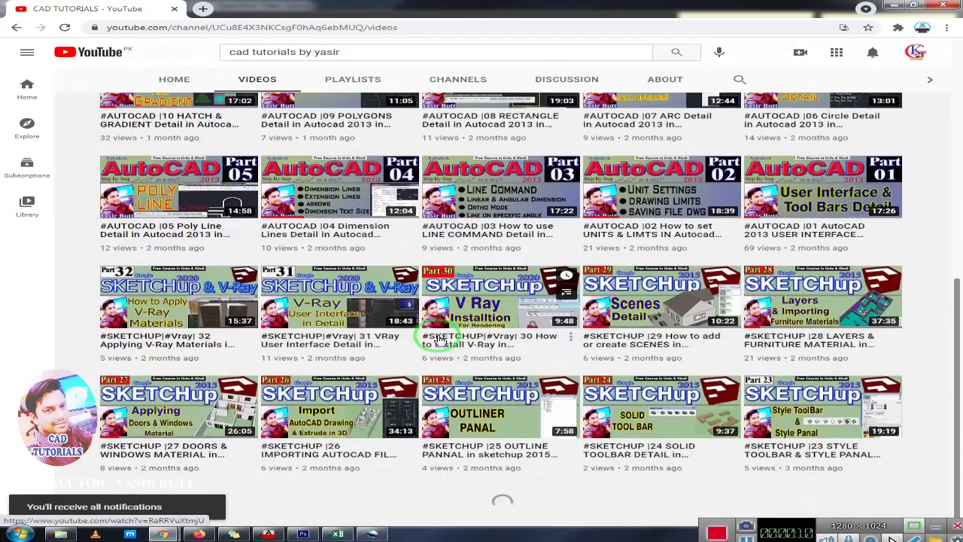
scroll(451, 338, up, 1)
scroll(454, 336, up, 3)
scroll(455, 335, up, 2)
scroll(457, 333, up, 1)
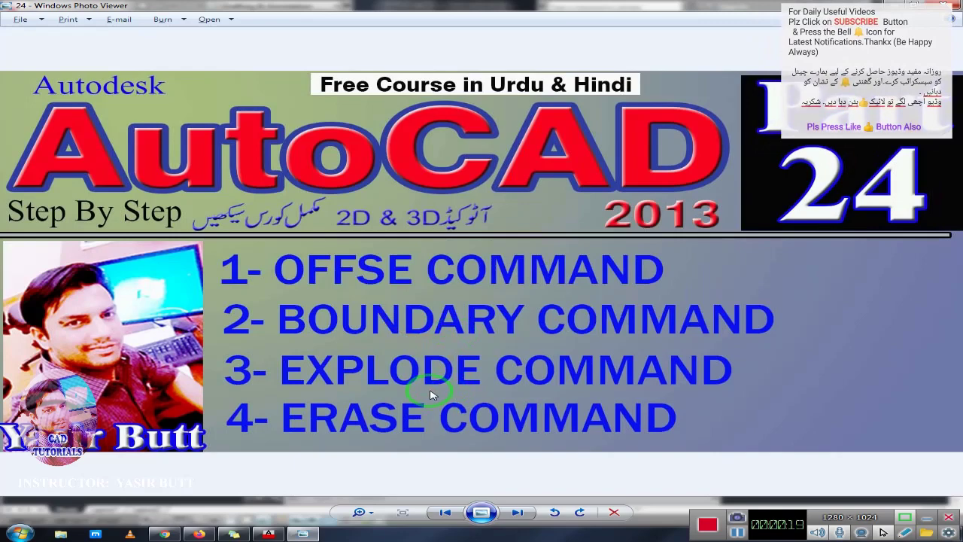
Step: Switch from Photo Viewer back to the house plan.dwg drawing in AutoCAD
click(267, 533)
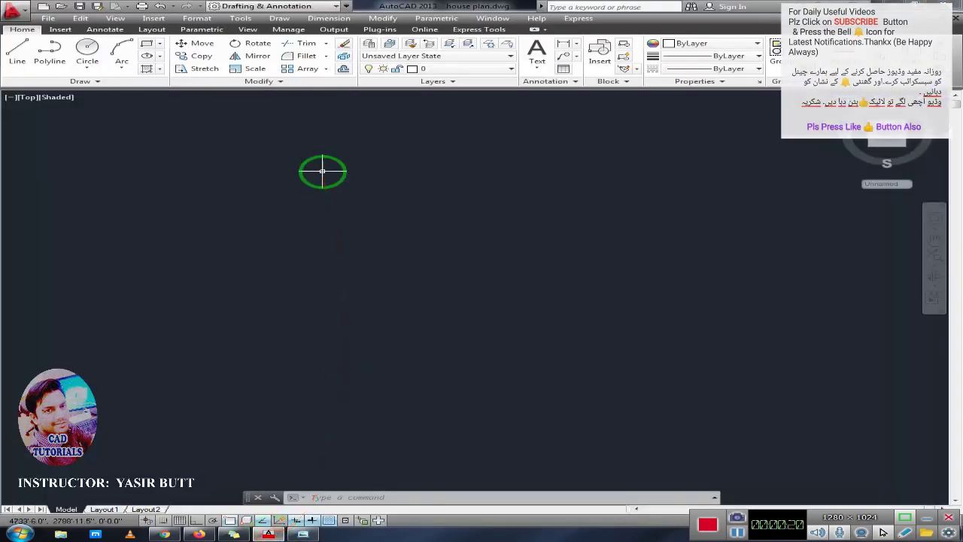
key(Escape)
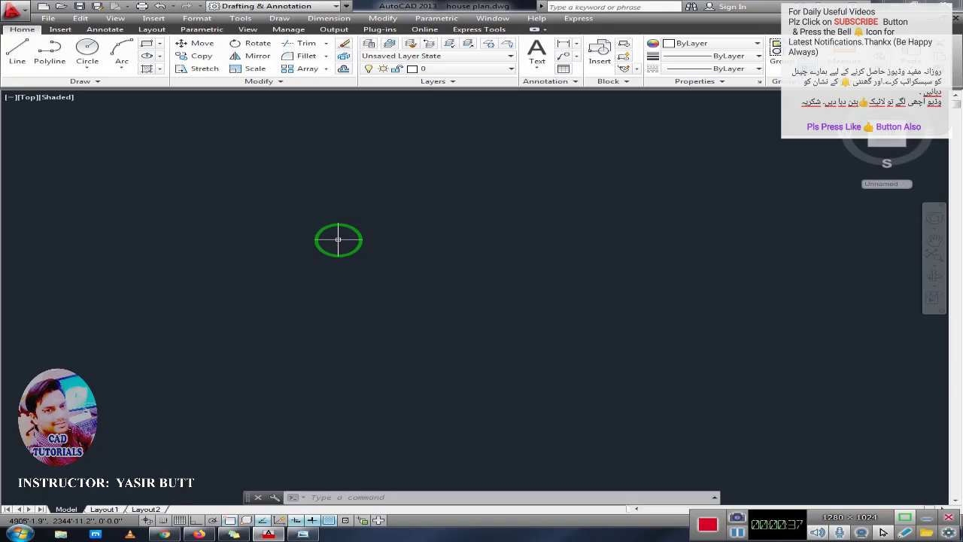
key(Escape)
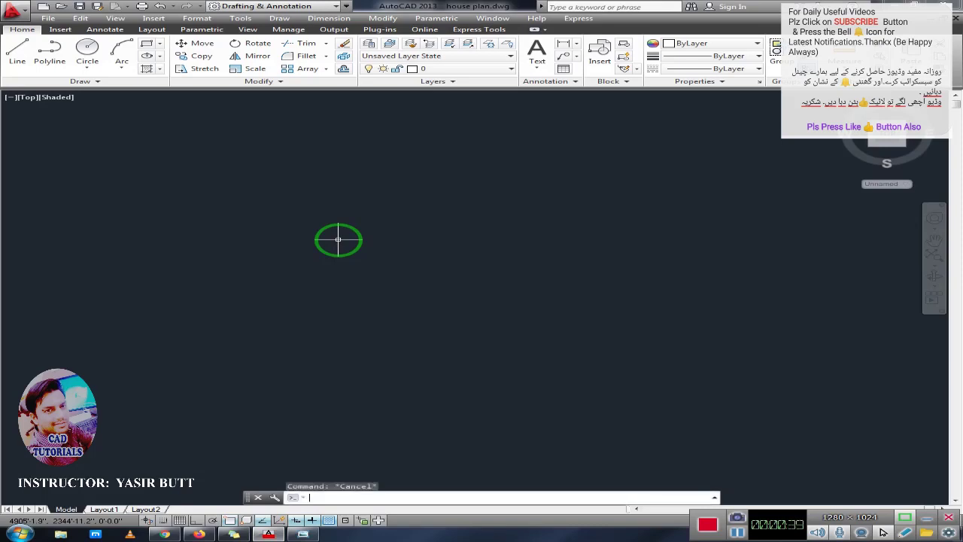
click(303, 533)
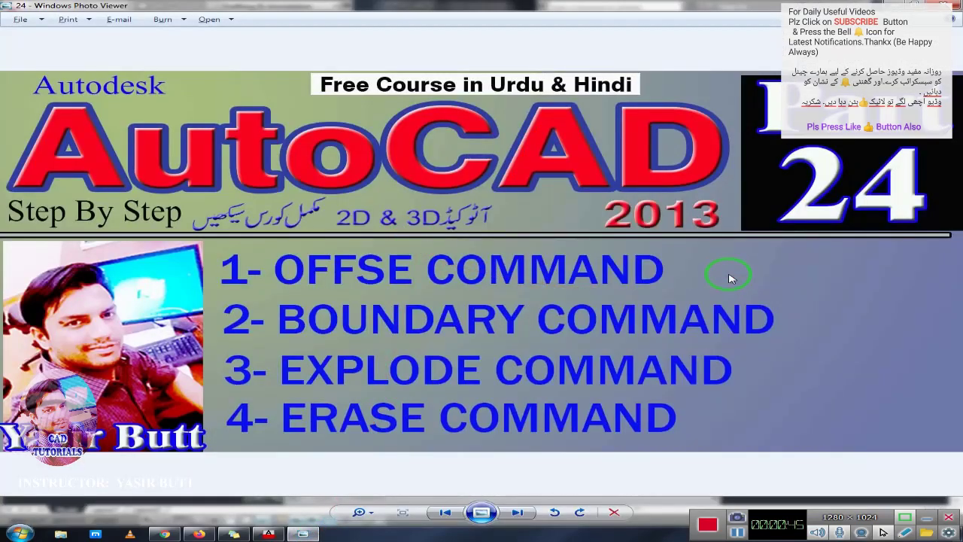
click(303, 533)
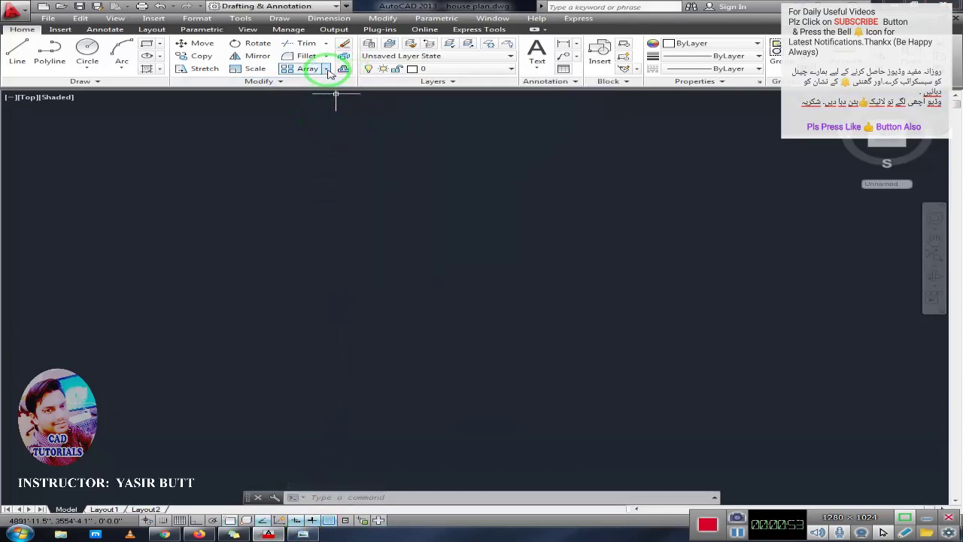
click(325, 68)
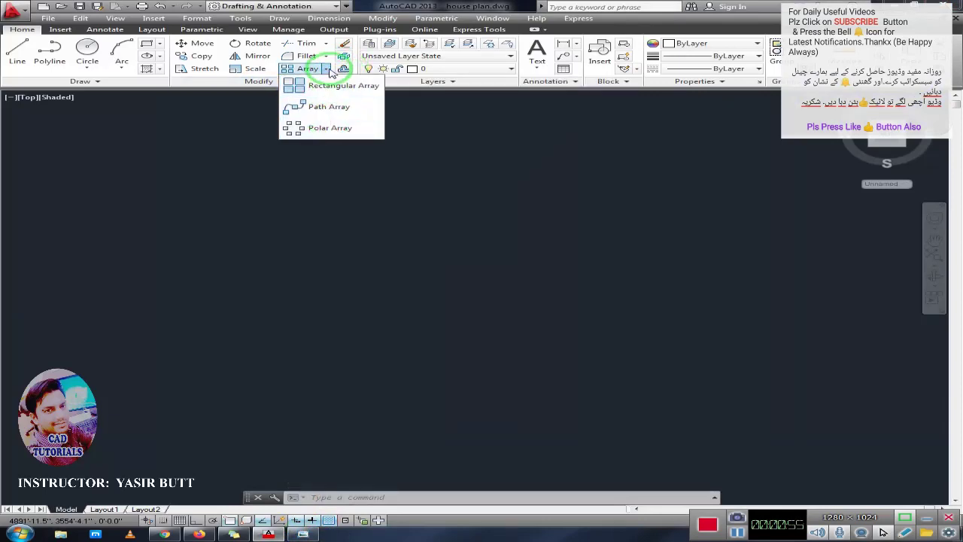
click(326, 68)
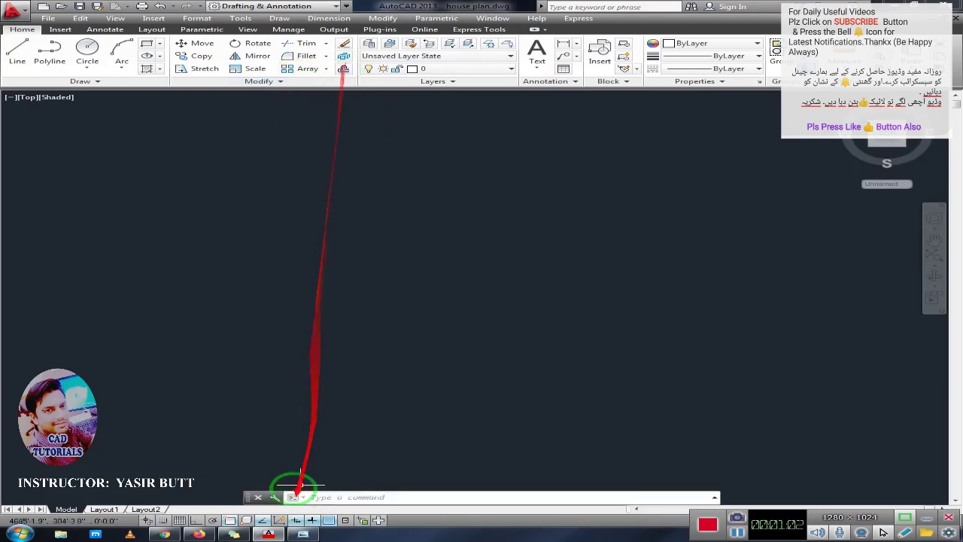
click(303, 534)
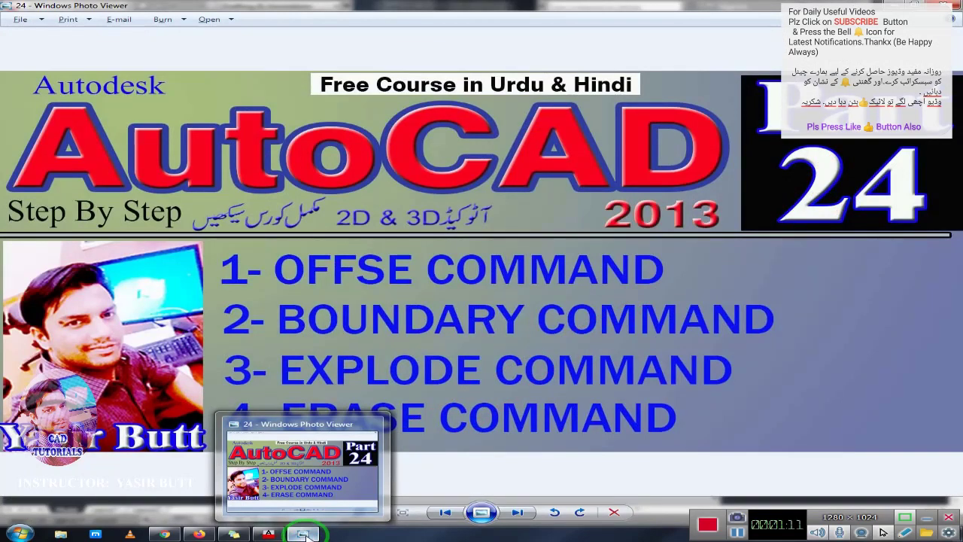
click(306, 534)
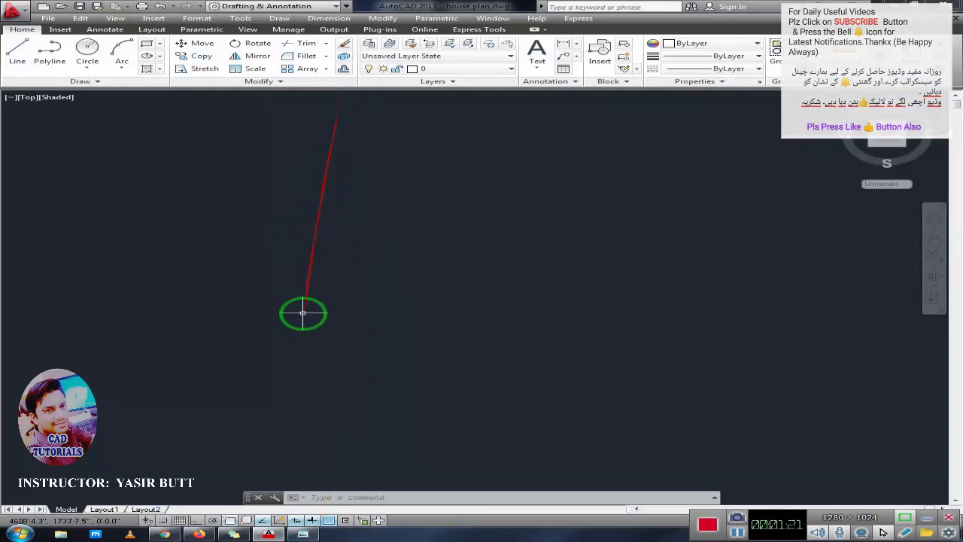
Step: Draw a rectangle with REC by picking two opposite corners
text(rec)
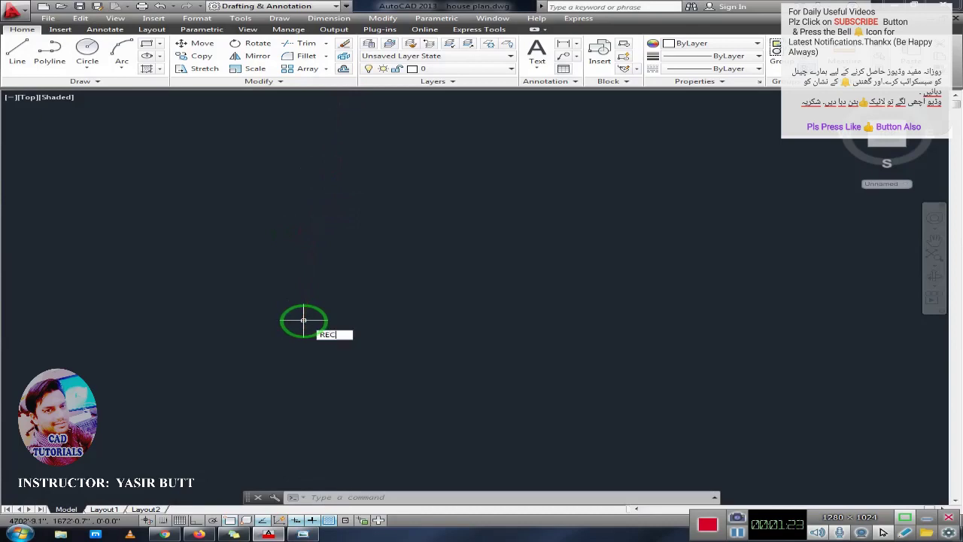
key(Return)
click(265, 236)
click(447, 352)
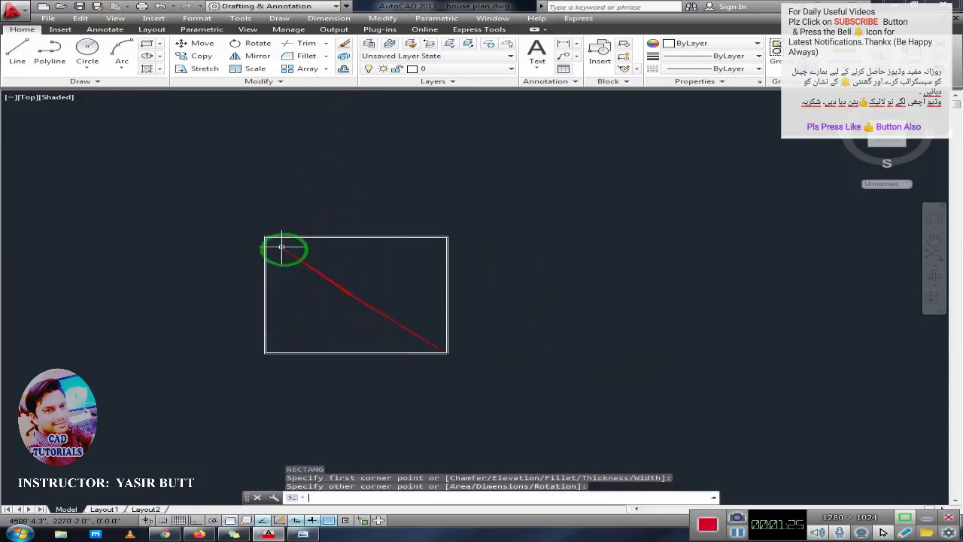
key(Escape)
scroll(376, 273, up, 1)
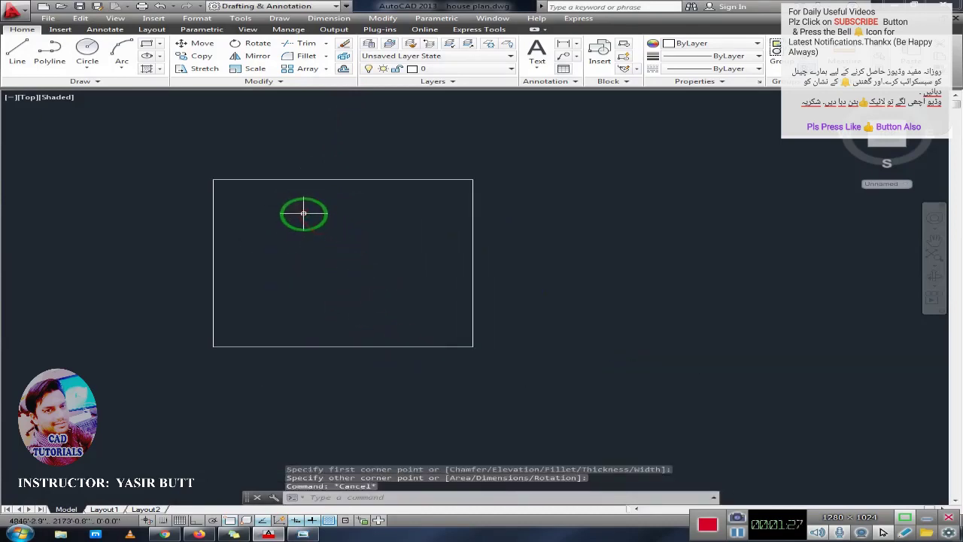
Step: Start Offset with a distance of 9 and select the rectangle
click(347, 70)
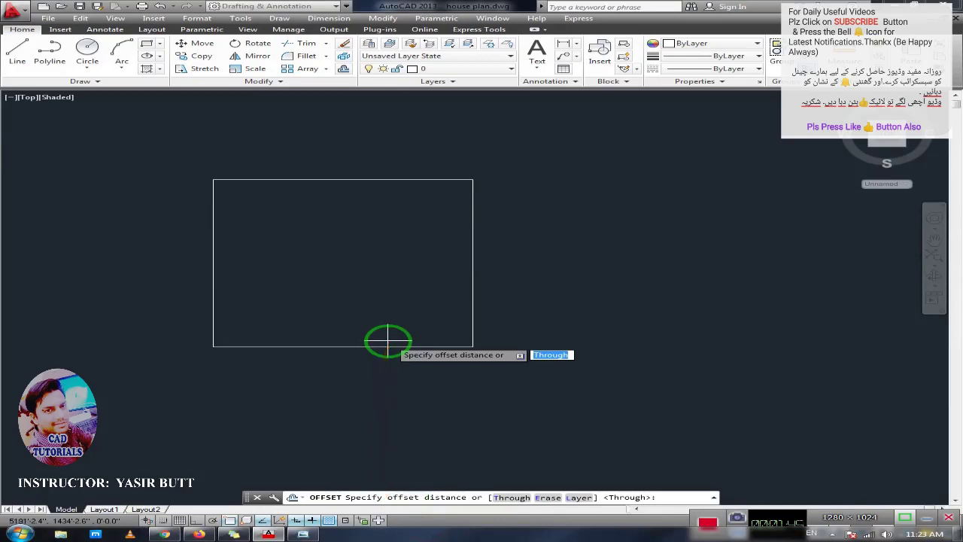
text(9)
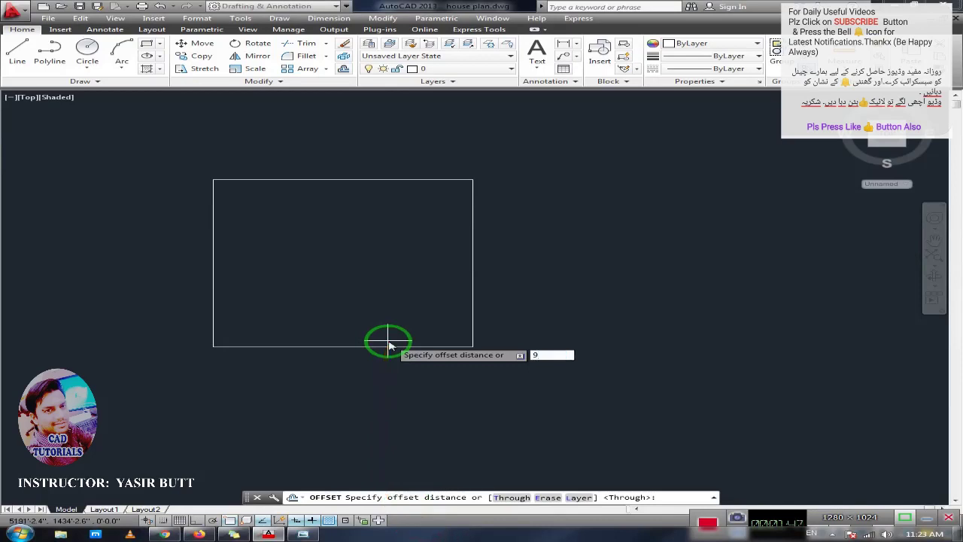
key(Return)
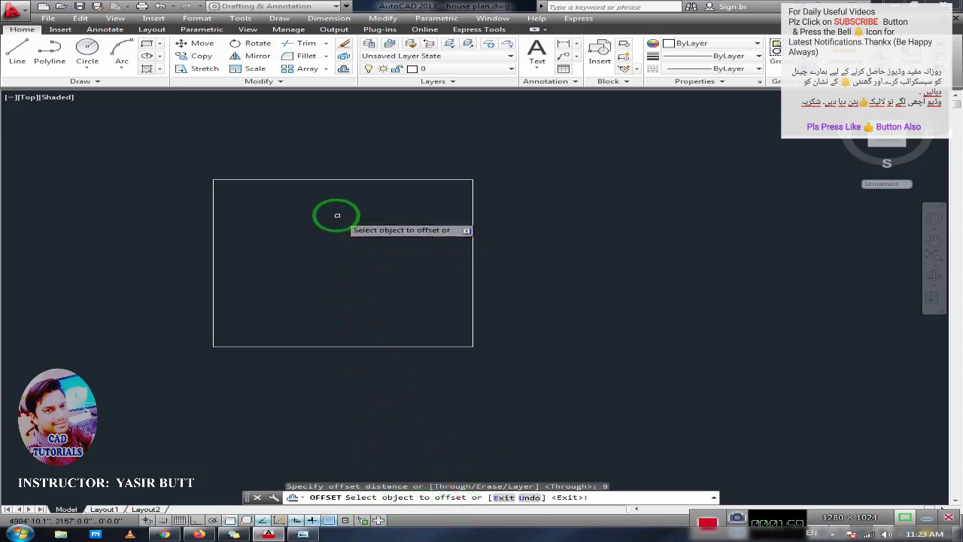
click(343, 179)
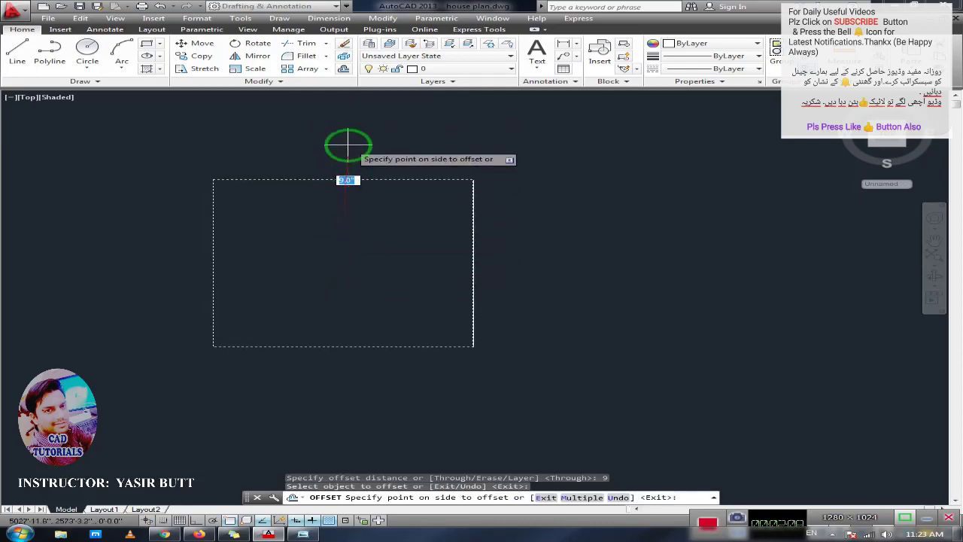
Step: Place the 9-unit offset copy outside the rectangle
click(347, 145)
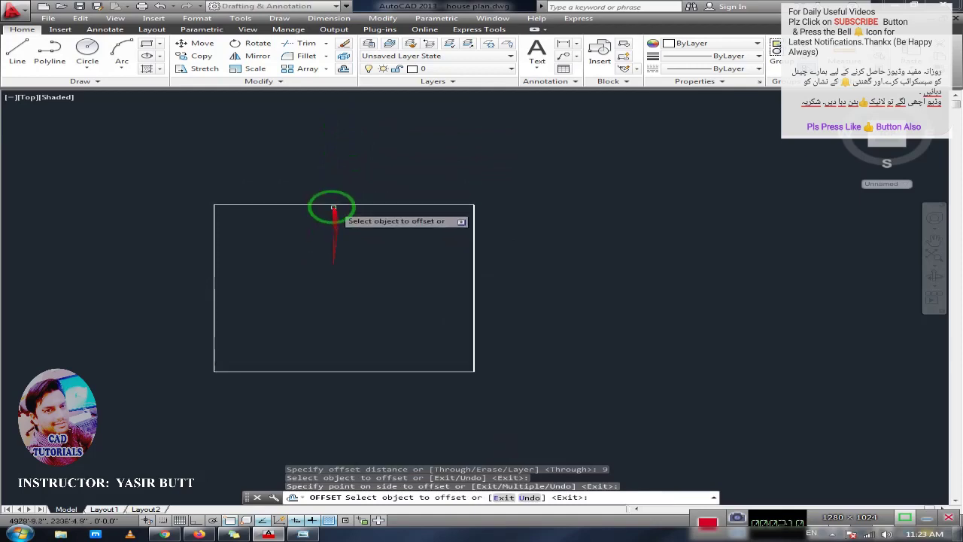
scroll(331, 205, up, 3)
scroll(331, 205, up, 2)
scroll(339, 233, up, 1)
scroll(329, 215, down, 1)
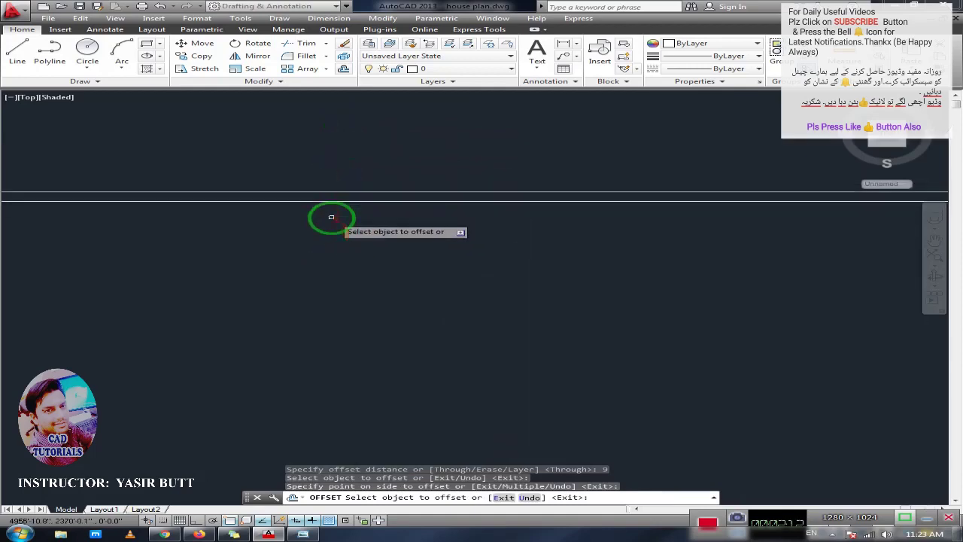
scroll(326, 214, up, 2)
scroll(327, 213, up, 2)
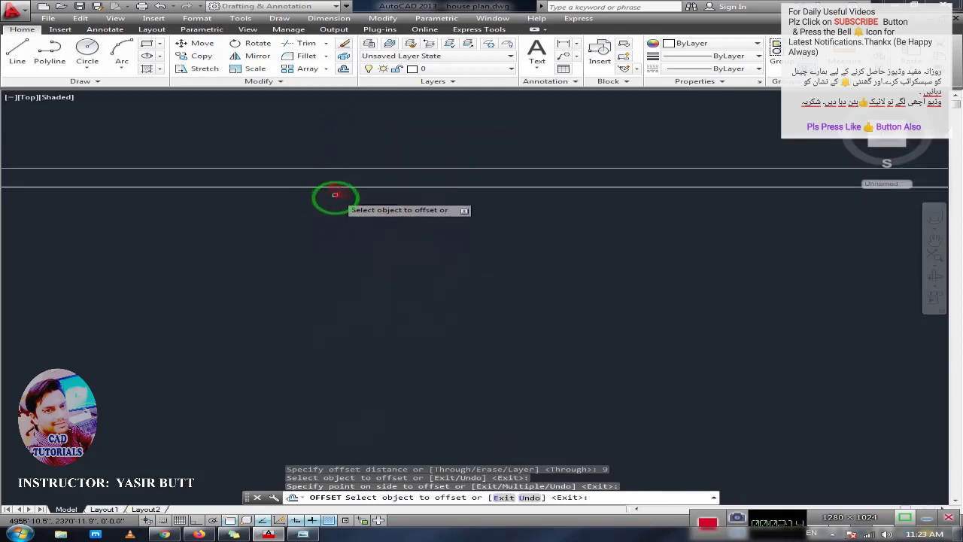
scroll(333, 197, up, 1)
scroll(336, 200, down, 3)
scroll(333, 203, down, 3)
scroll(340, 226, down, 1)
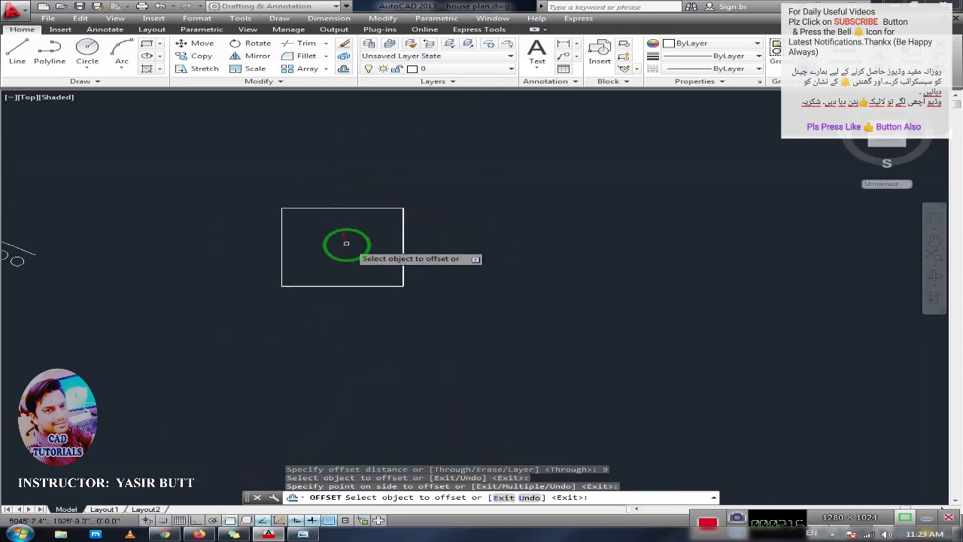
key(Escape)
Step: Window-select both rectangles and delete them
click(447, 182)
click(290, 294)
key(Delete)
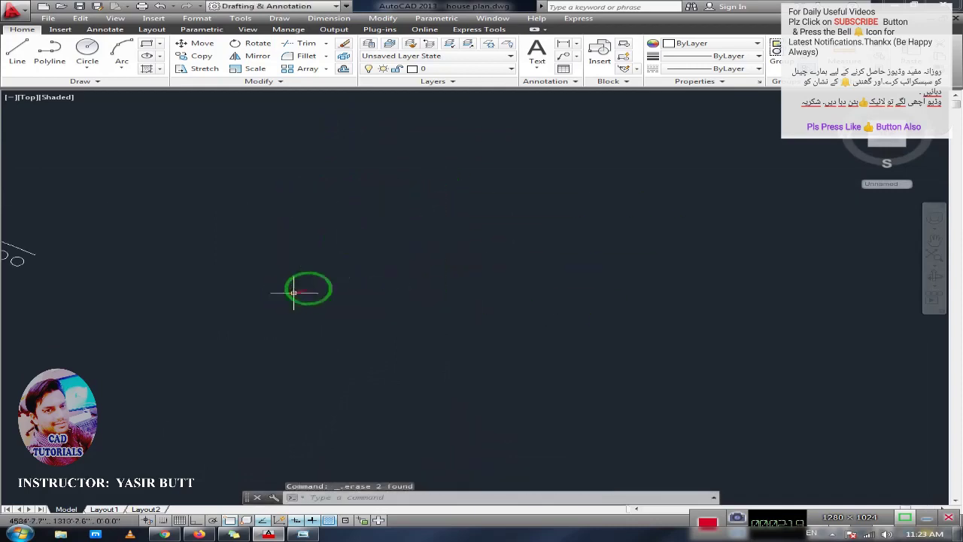
click(343, 218)
key(Escape)
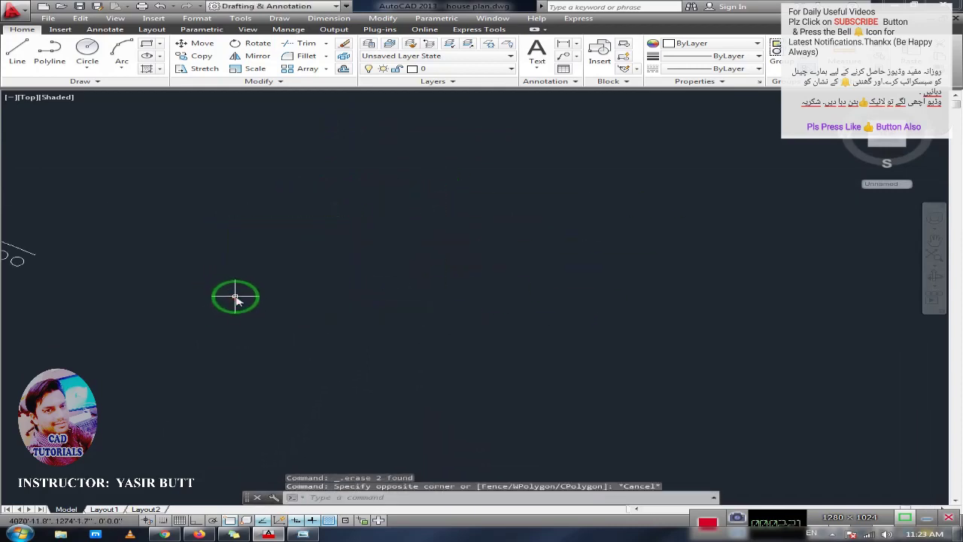
Step: Start a new line with L and pick its first point
text(l)
key(Return)
click(197, 262)
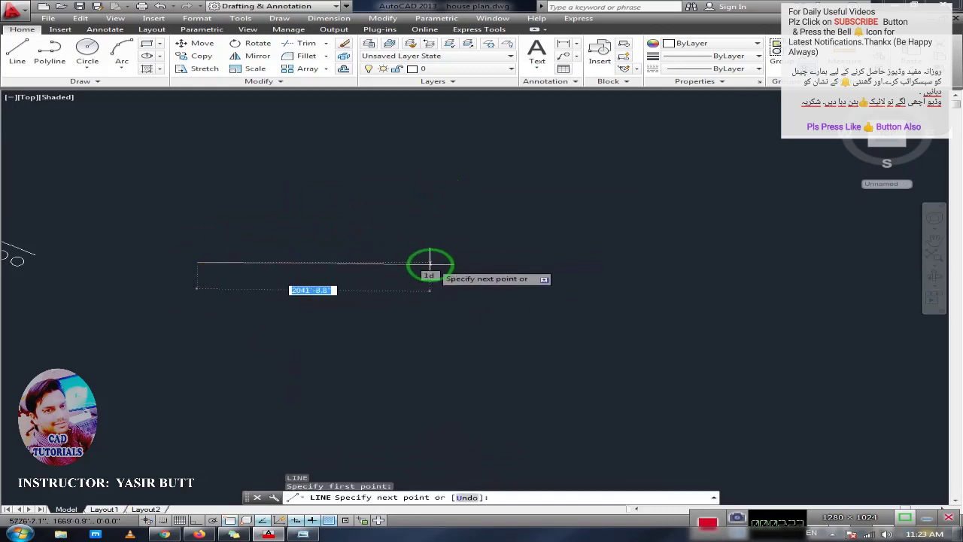
Step: Finish the line as a 5' horizontal segment with Ortho on
key(F8)
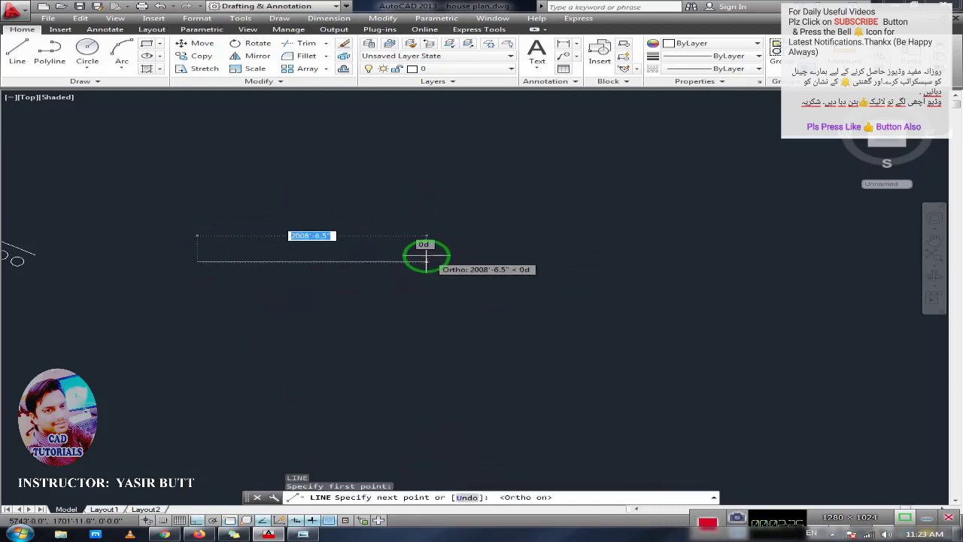
text(5')
key(Return)
key(Escape)
Step: Zoom in on the line and start the Offset command with O
scroll(303, 267, up, 2)
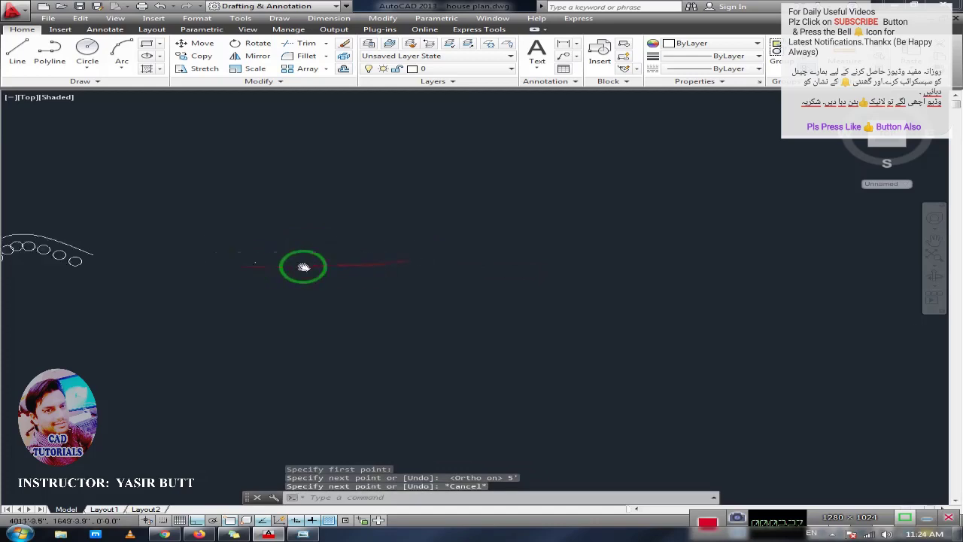
scroll(350, 270, up, 3)
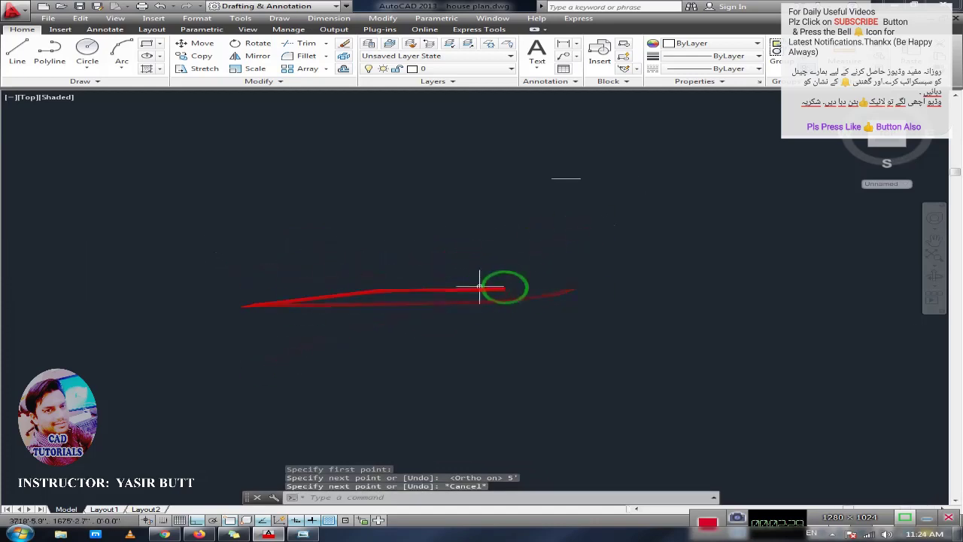
scroll(516, 254, up, 2)
scroll(392, 263, up, 2)
scroll(451, 271, up, 2)
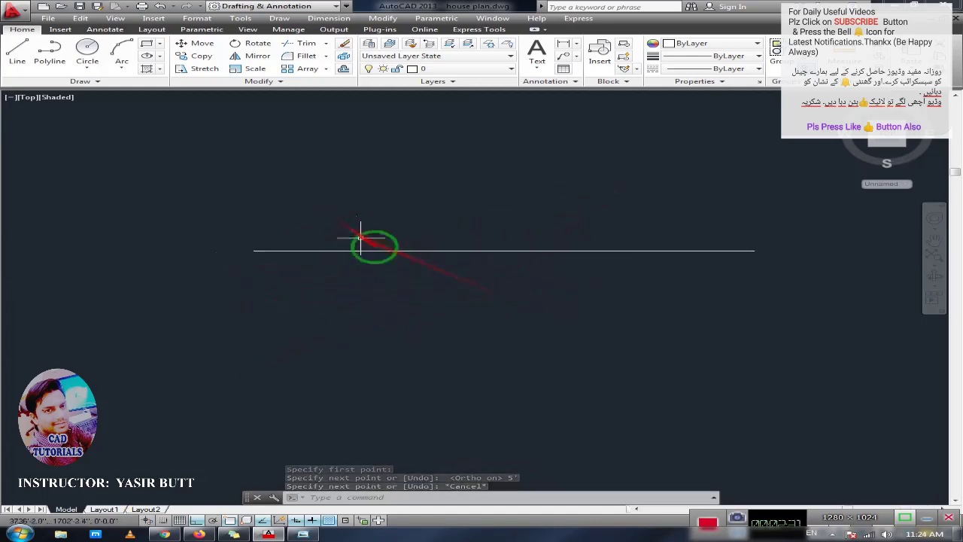
scroll(361, 248, up, 2)
scroll(301, 258, down, 3)
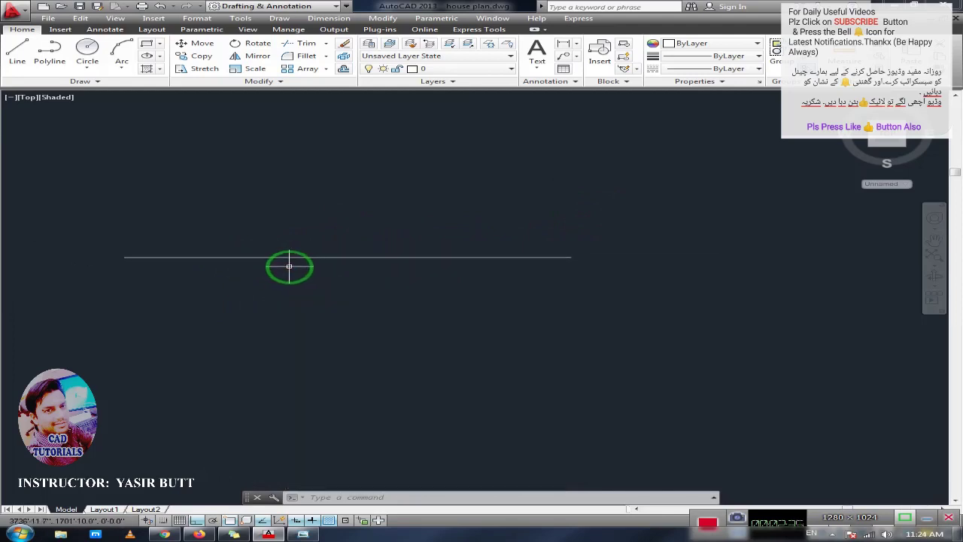
text(o)
key(Return)
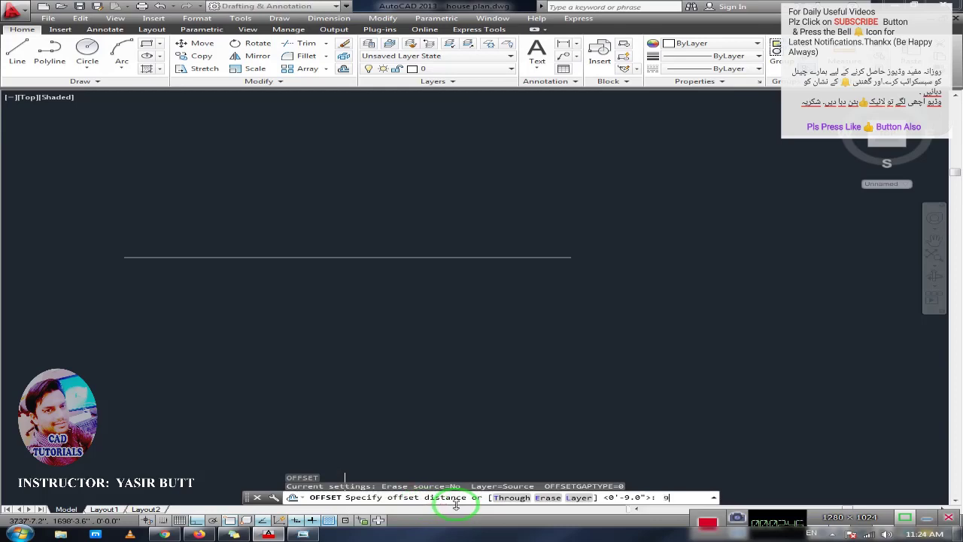
Step: Offset the line upward twice at 9 inches, creating two parallel copies
key(Return)
click(378, 257)
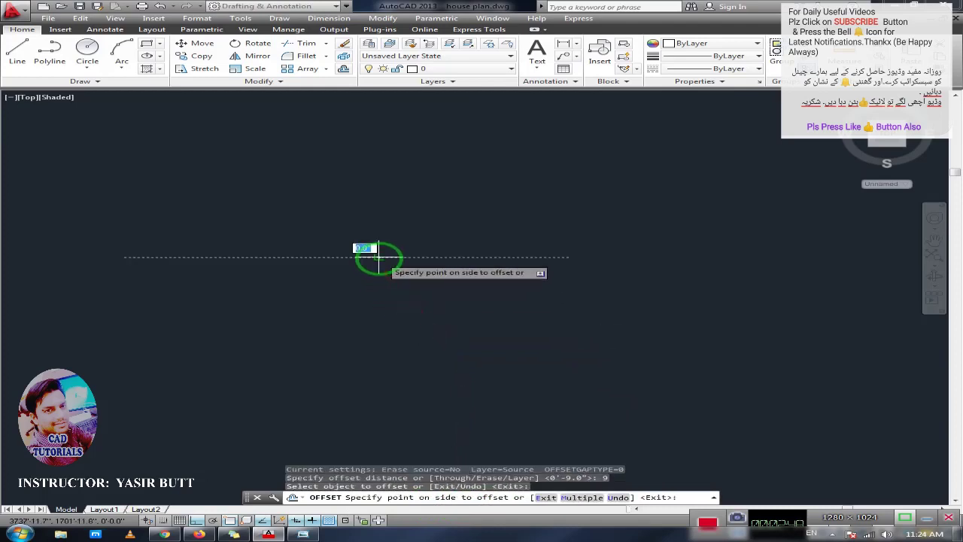
click(376, 226)
scroll(397, 267, down, 2)
middle_drag(398, 270, 401, 328)
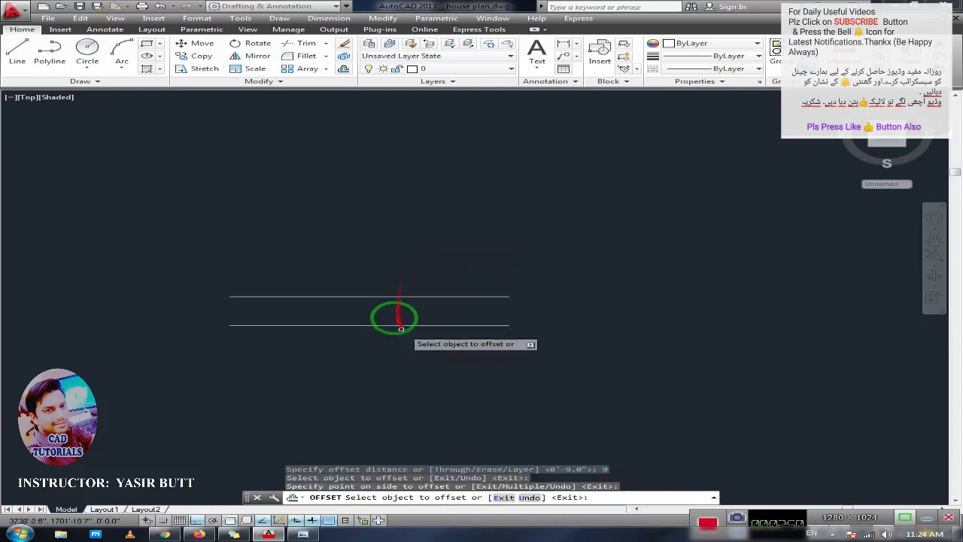
scroll(380, 316, up, 1)
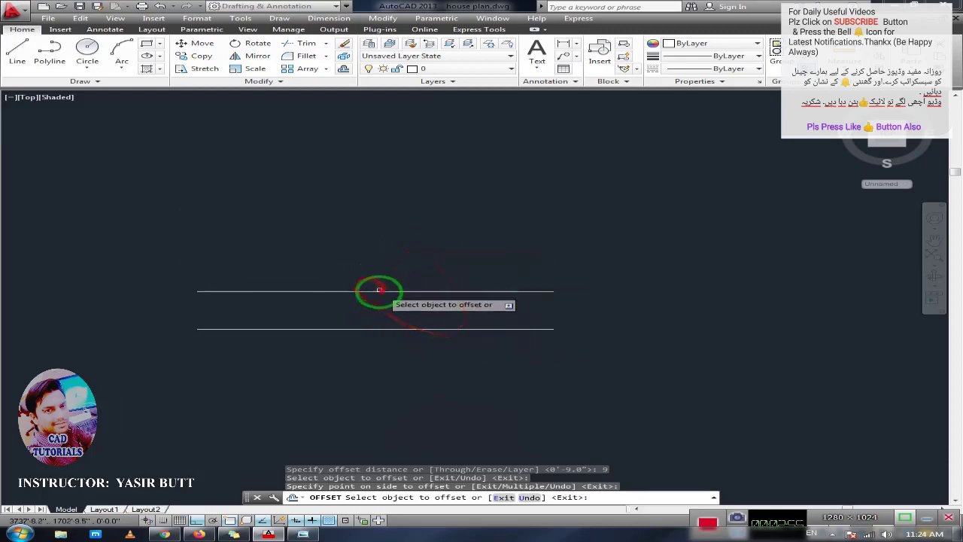
click(378, 290)
click(382, 220)
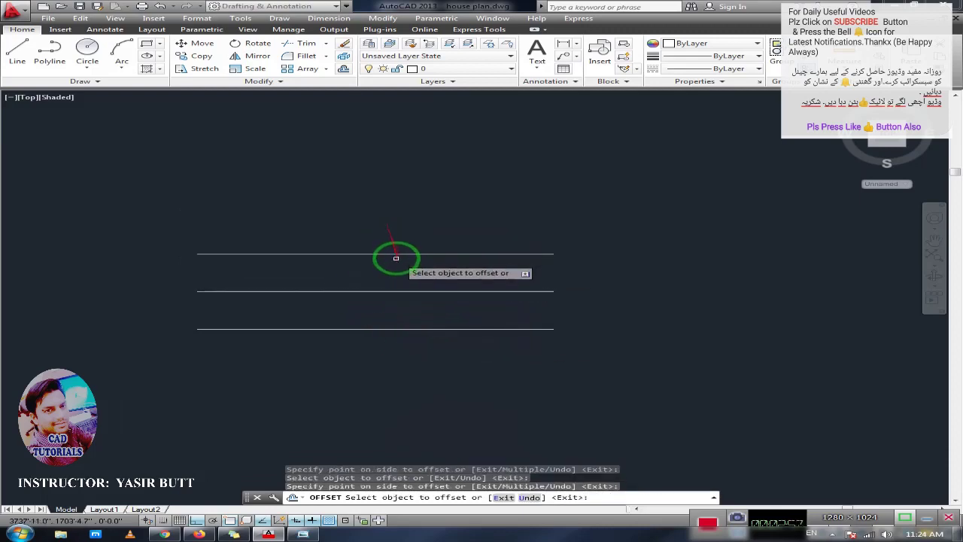
Step: Add three more 9-inch offsets, two above the top and one below the bottom
click(393, 256)
click(387, 207)
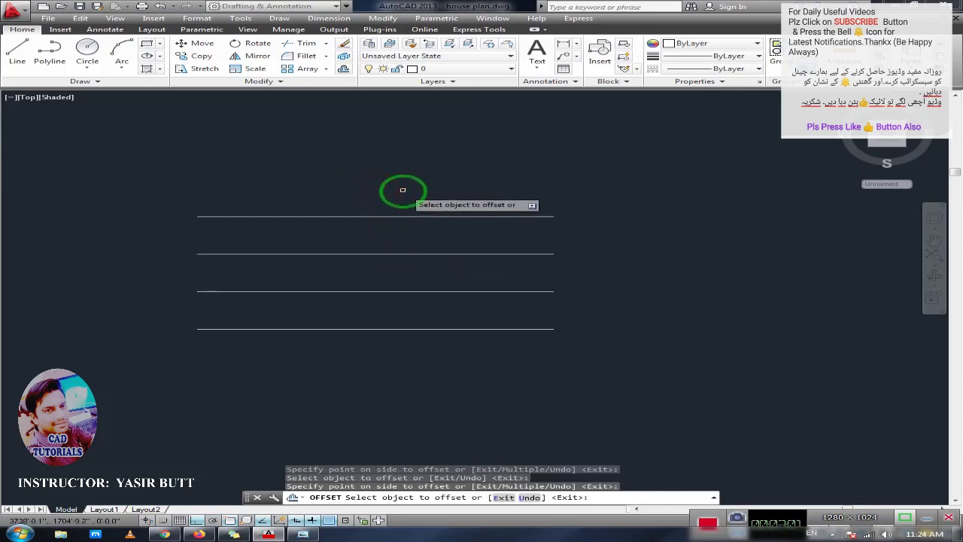
click(396, 217)
click(396, 208)
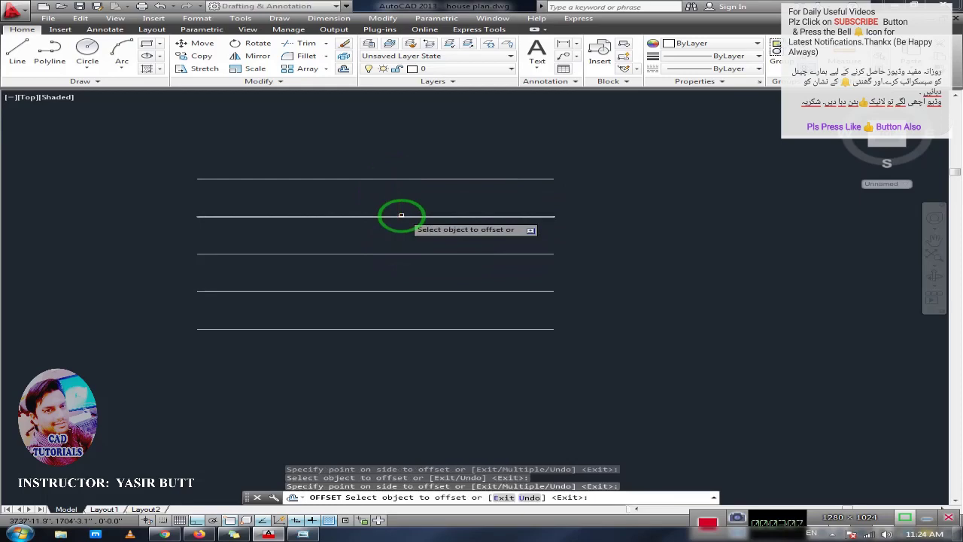
click(415, 327)
click(393, 370)
middle_drag(384, 322, 379, 266)
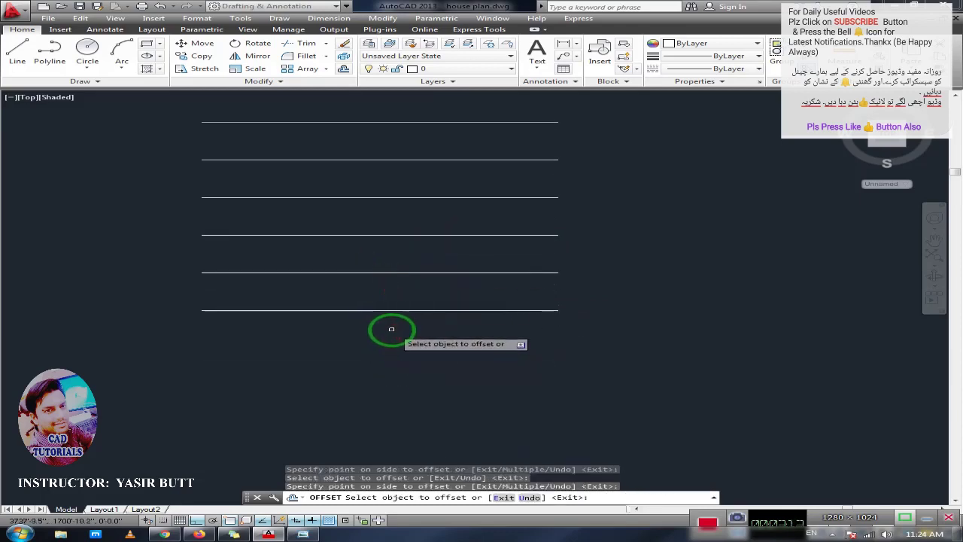
key(Escape)
Step: Add a 9.0" aligned dimension between the bottom two lines' left ends
text(DAL)
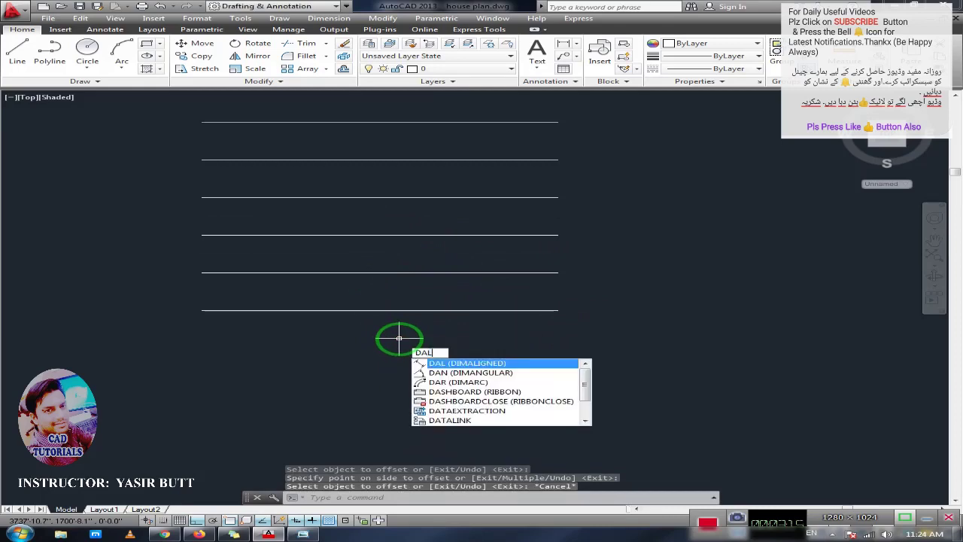
key(Return)
click(202, 273)
click(201, 310)
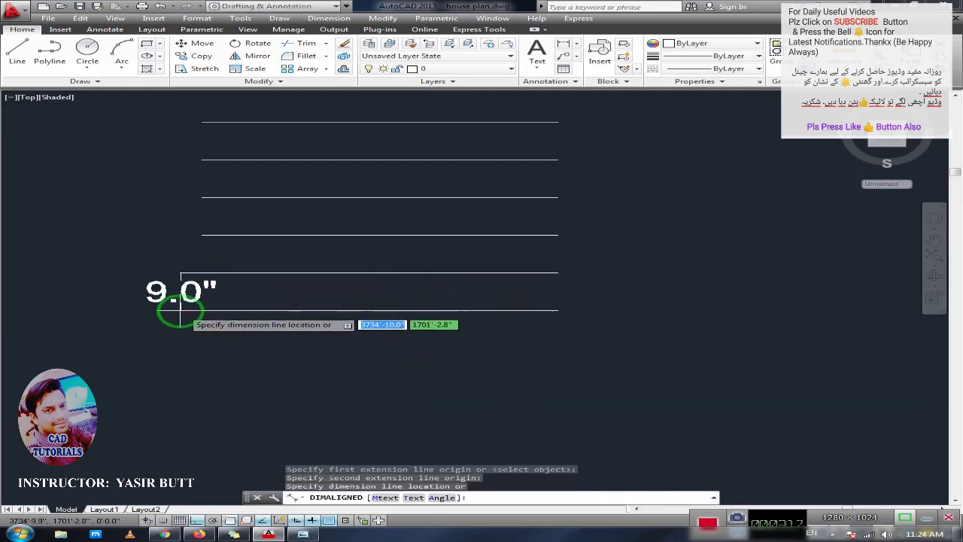
click(139, 316)
middle_drag(248, 325, 248, 353)
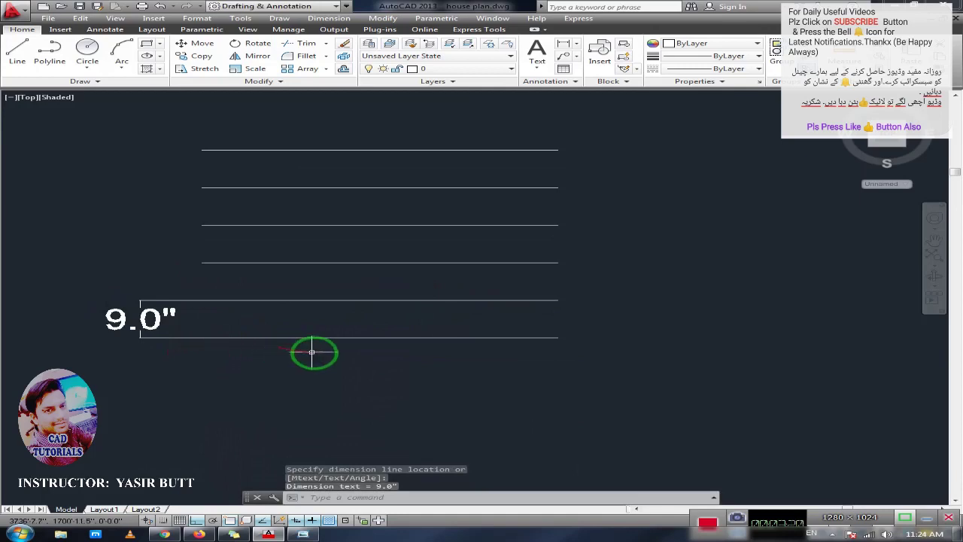
middle_drag(311, 351, 361, 388)
scroll(382, 307, down, 2)
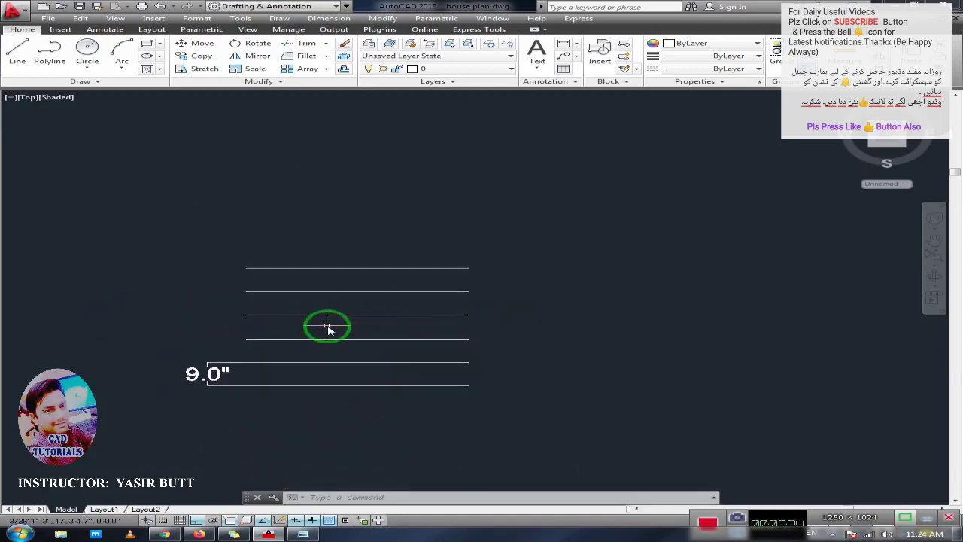
Step: Offset the top line 2' upward to add a new line
text(o)
key(Return)
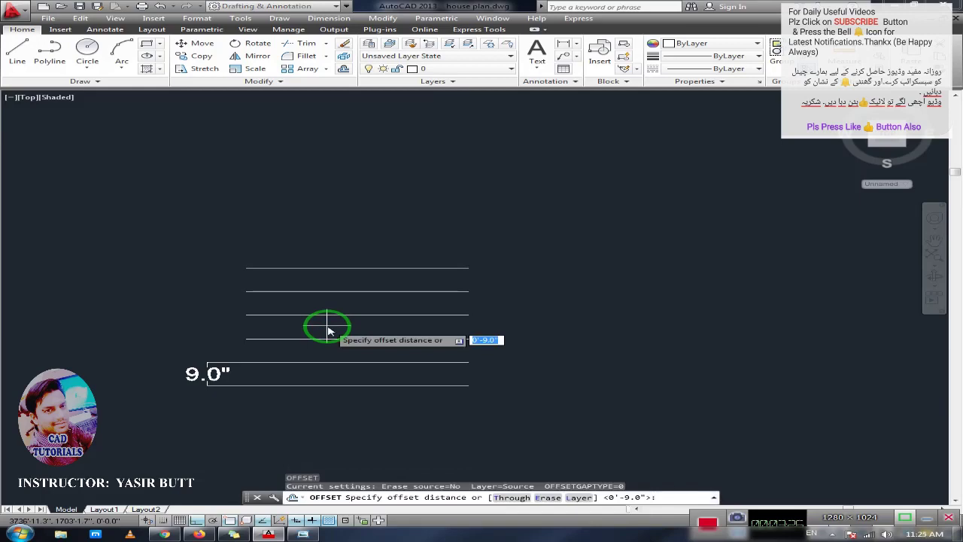
key(Return)
click(328, 268)
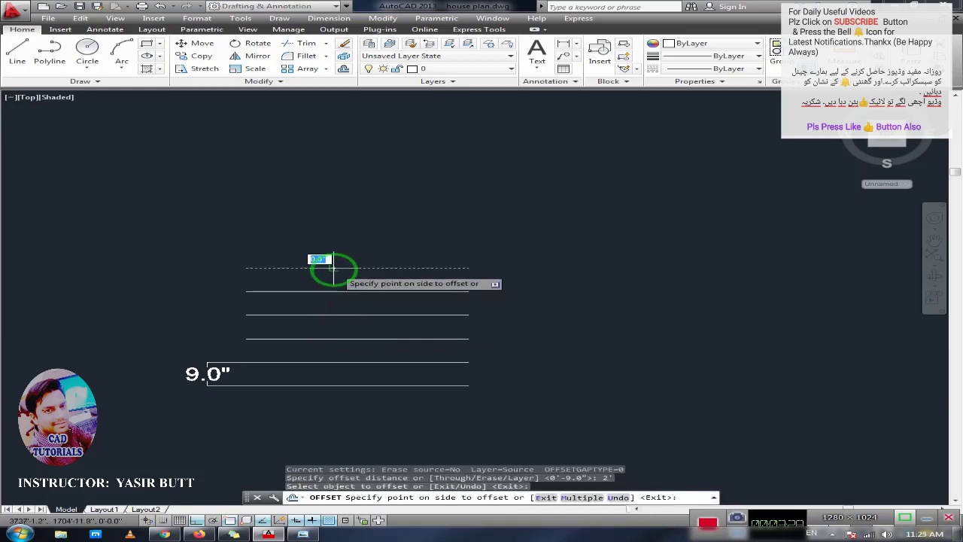
click(333, 234)
middle_drag(333, 235, 316, 278)
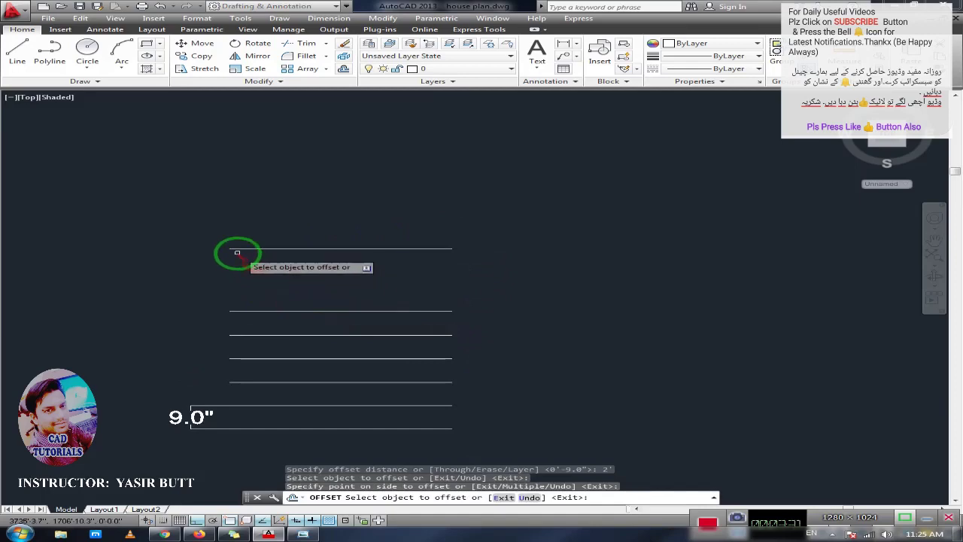
scroll(255, 293, up, 2)
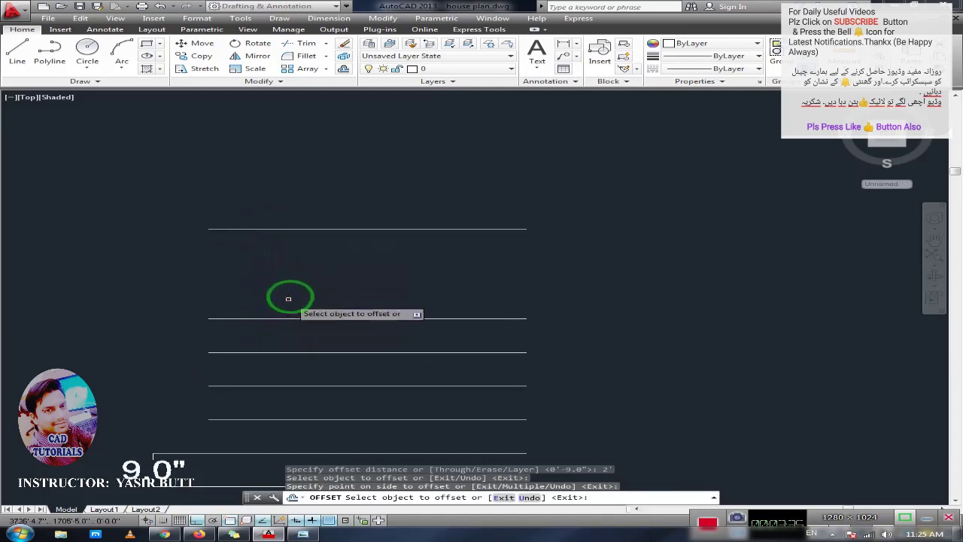
key(Escape)
Step: Draw a circle of radius 5 left of the lines
middle_drag(311, 290, 381, 288)
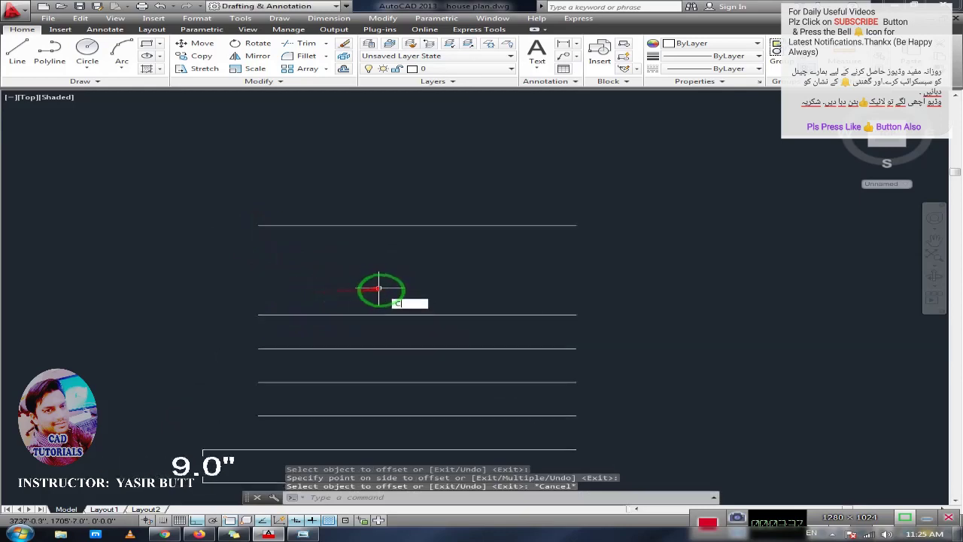
text(c)
key(Return)
middle_drag(172, 256, 339, 265)
click(195, 253)
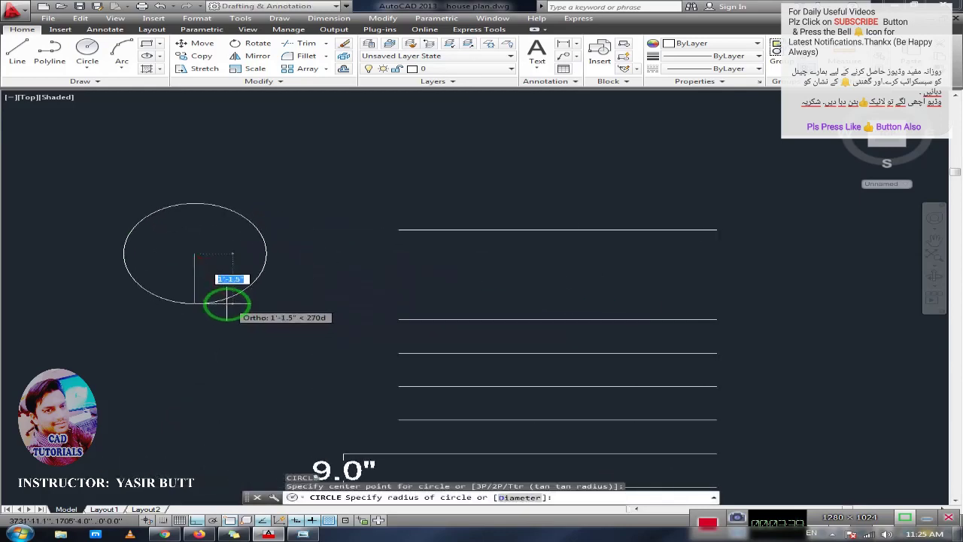
text(5)
key(Return)
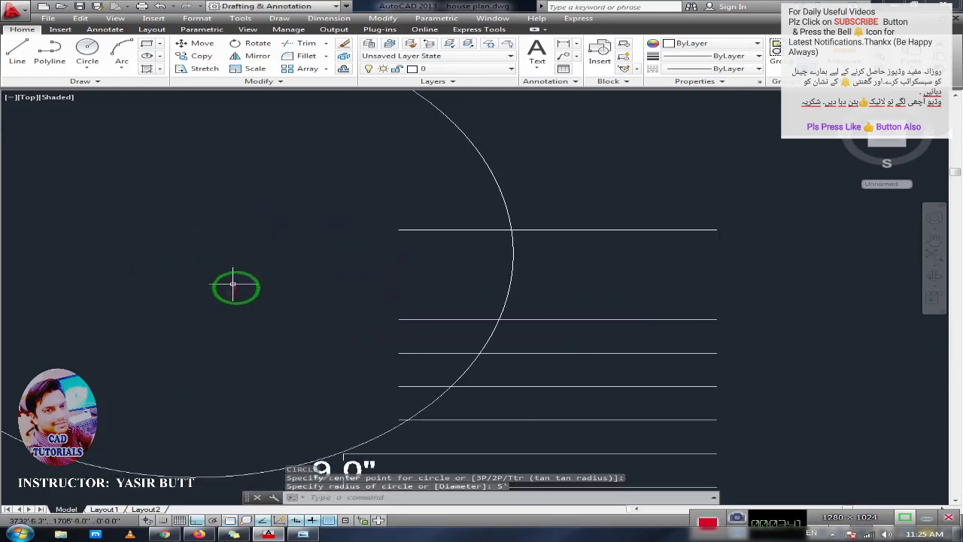
scroll(241, 285, down, 5)
middle_drag(253, 294, 357, 294)
scroll(316, 255, down, 1)
Step: Select the circle and reposition it with the Move command
click(316, 254)
click(271, 256)
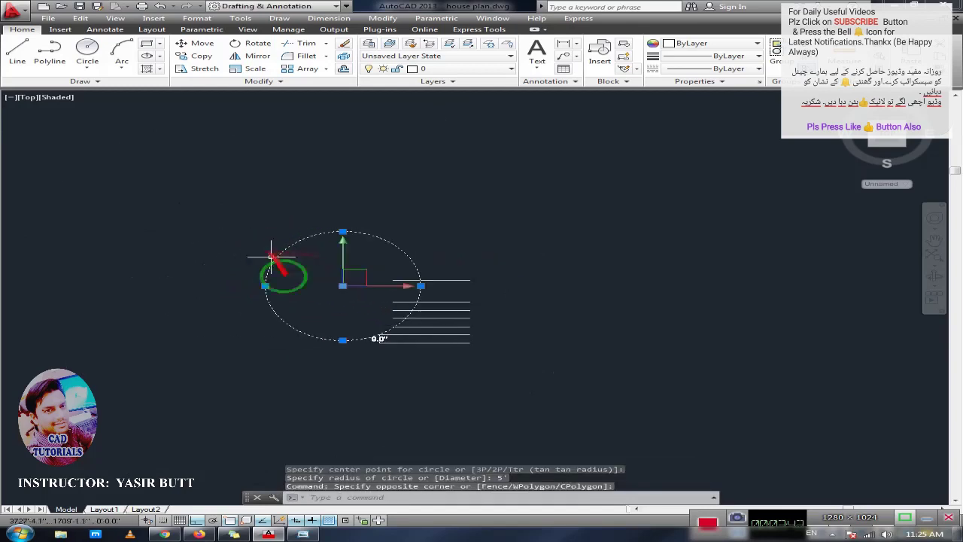
text(m)
key(Return)
click(304, 290)
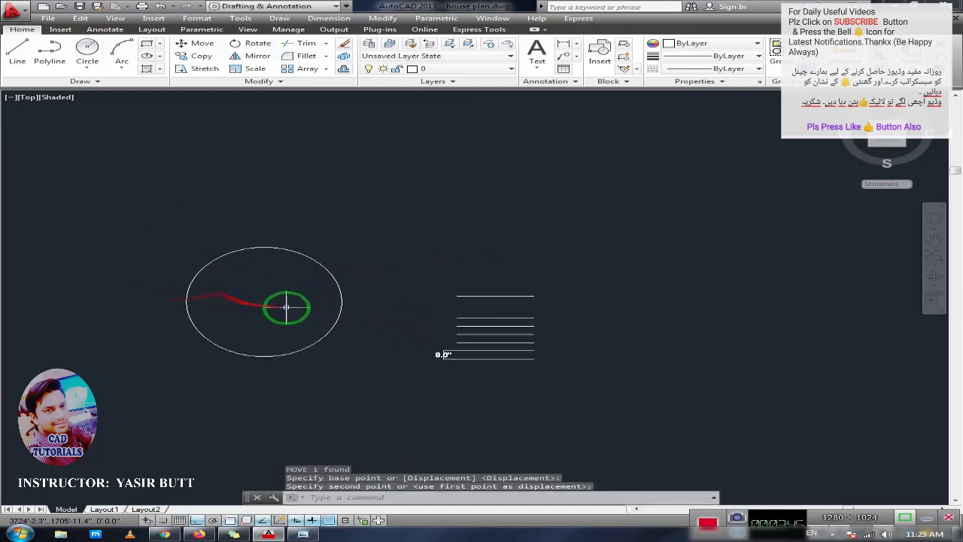
scroll(233, 280, up, 3)
middle_drag(234, 280, 314, 278)
text(0)
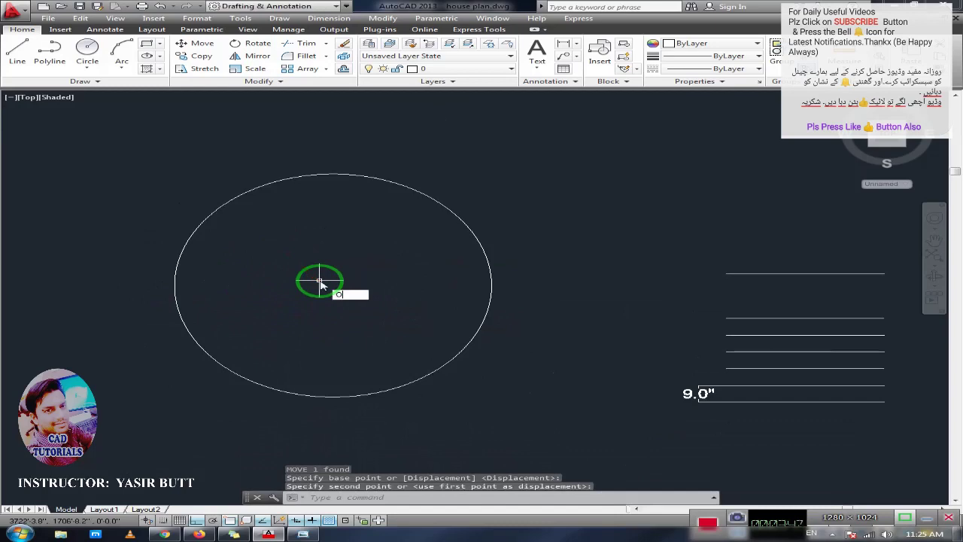
Step: Offset the circle inward three times at 6 inches to form concentric rings
key(Return)
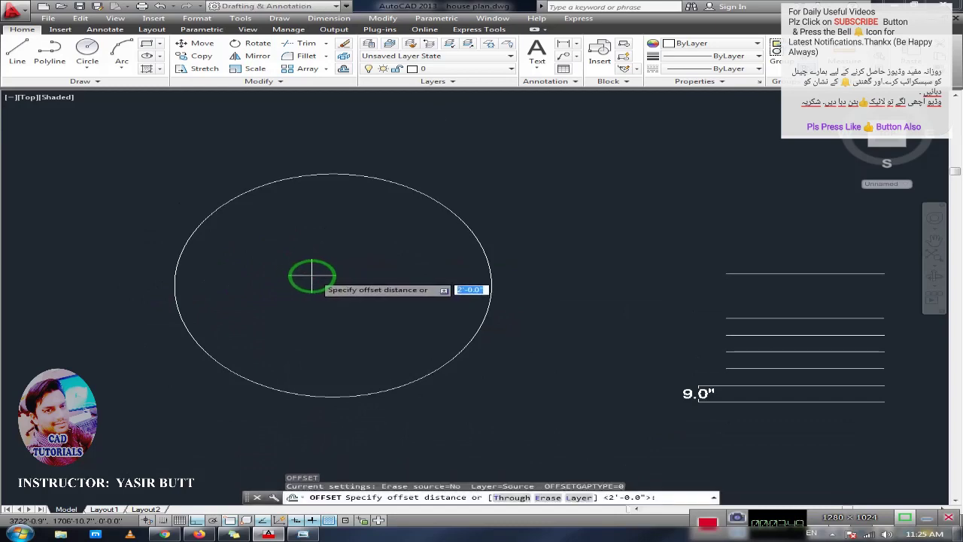
text(6)
key(Return)
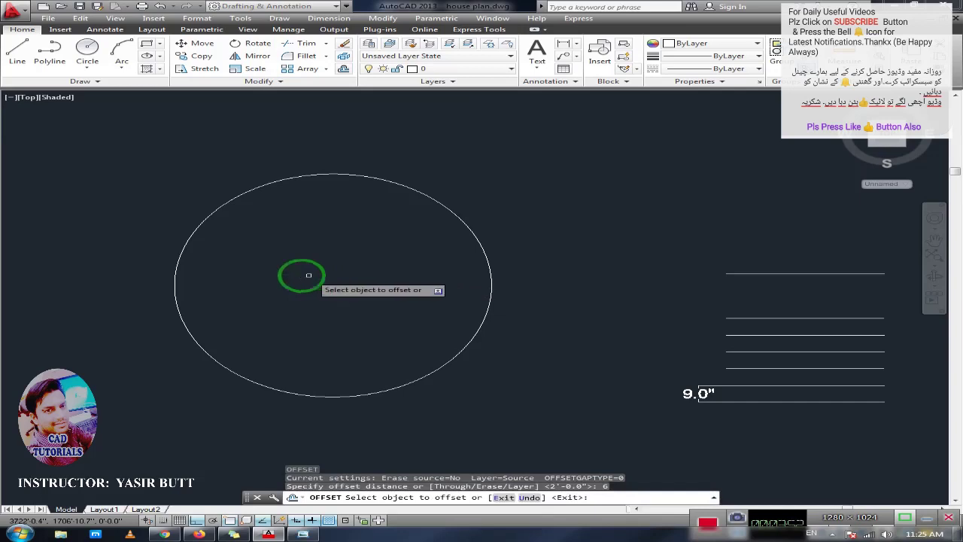
click(315, 175)
click(323, 240)
click(325, 185)
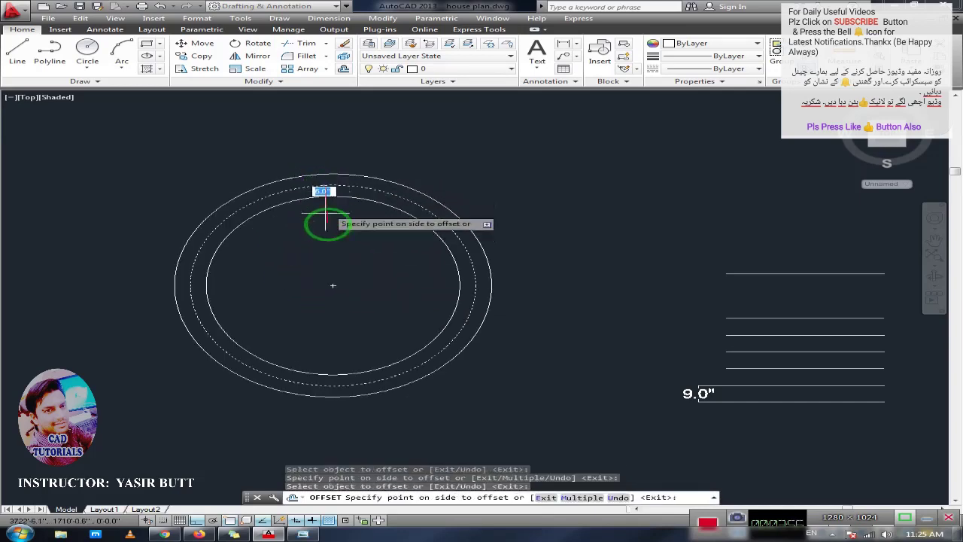
click(322, 221)
click(321, 205)
click(322, 226)
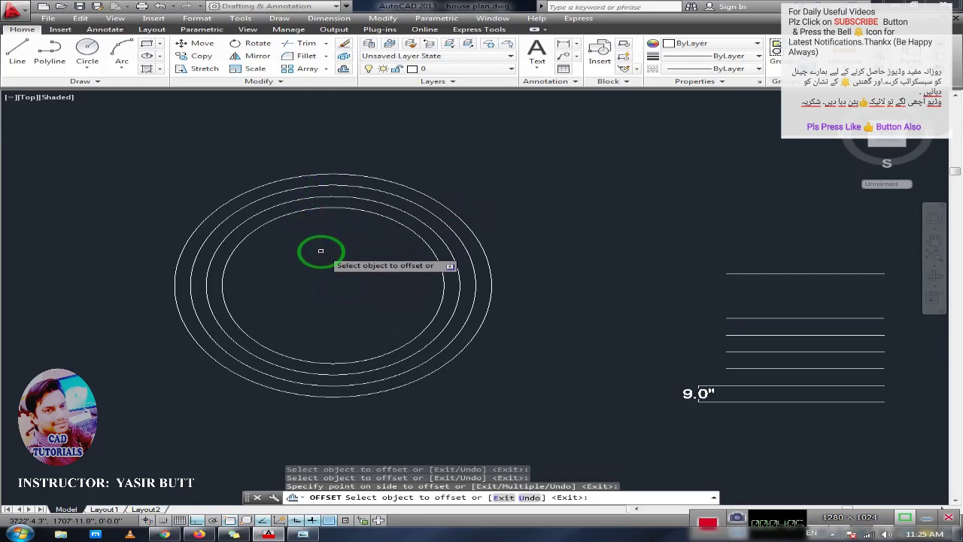
key(Escape)
Step: Start another Offset command with O
middle_drag(321, 250, 318, 257)
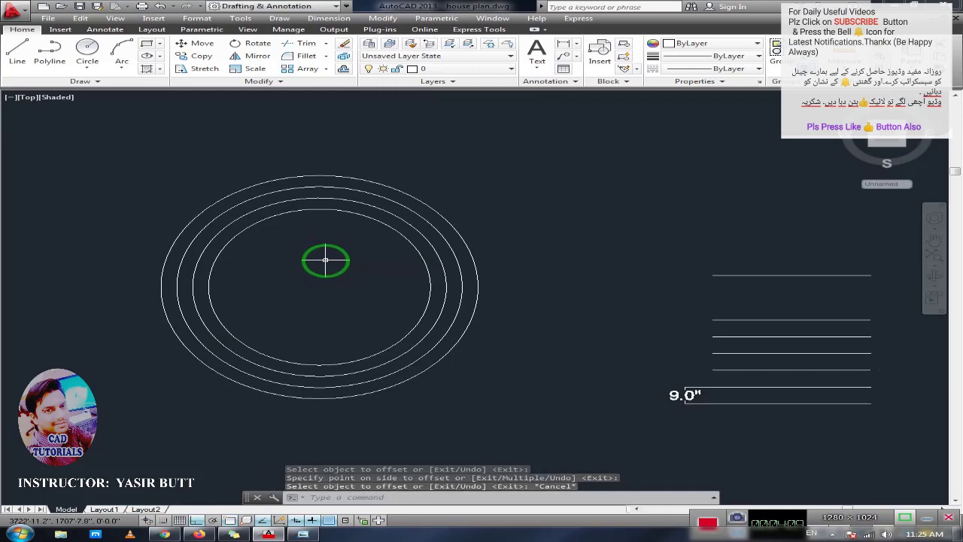
text(o)
key(Return)
text(6)
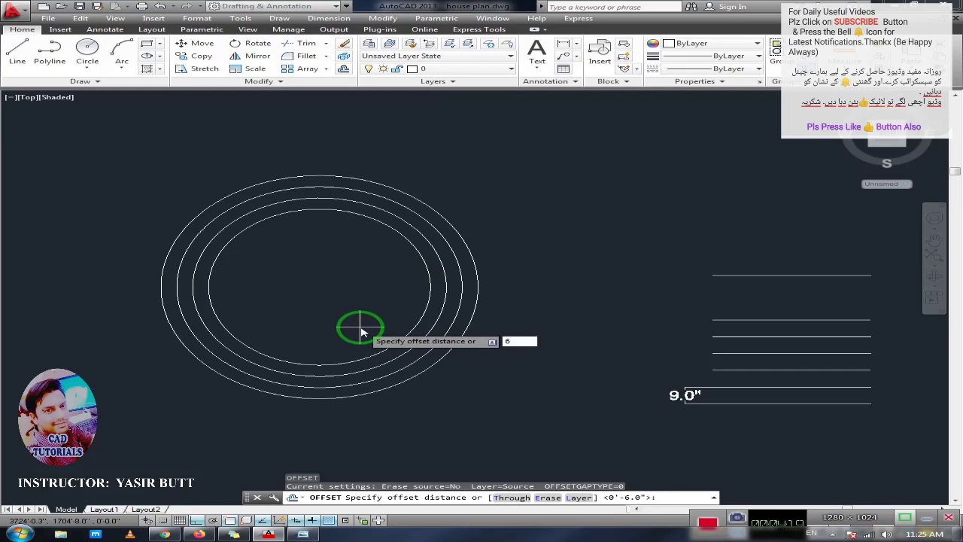
Step: Offset the innermost circle inward at 6 repeatedly with Multiple, down to a tiny centre circle
key(Return)
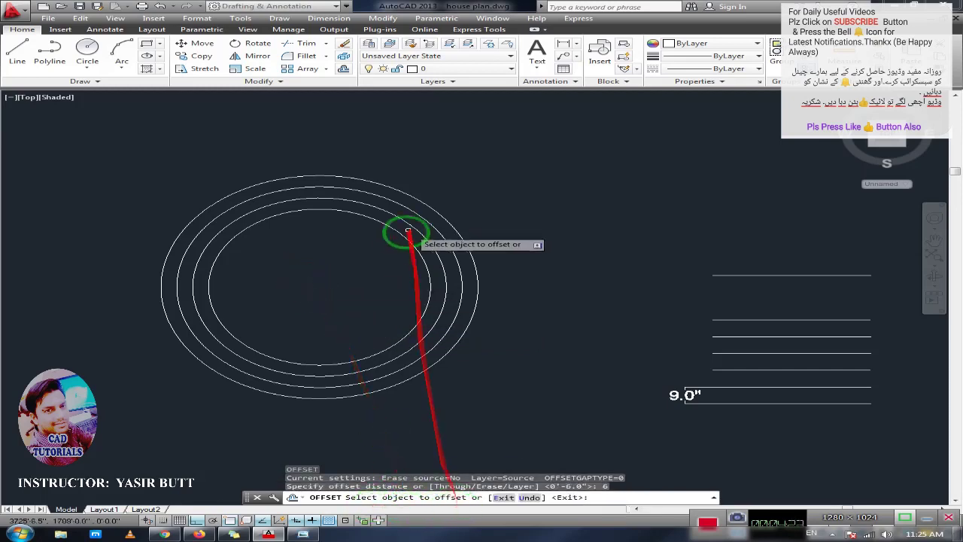
click(317, 211)
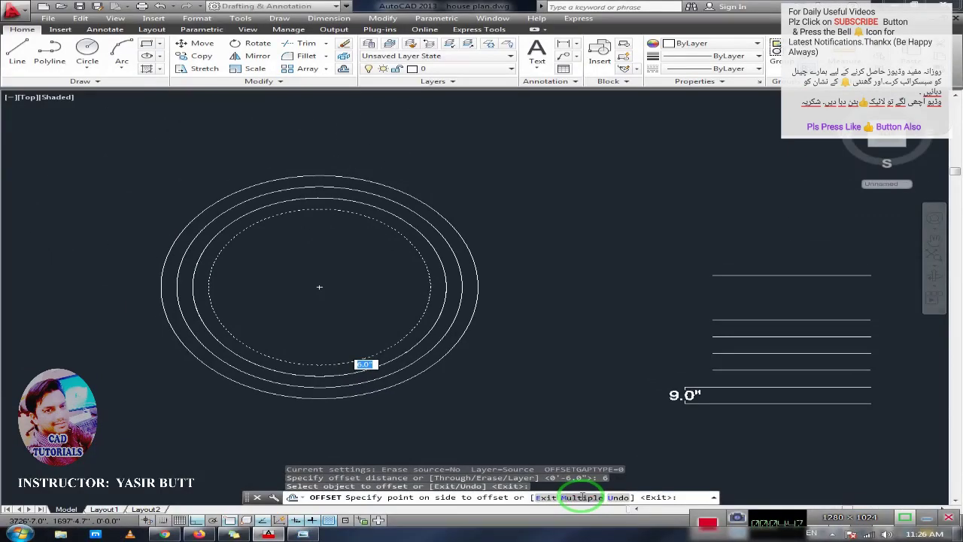
click(581, 496)
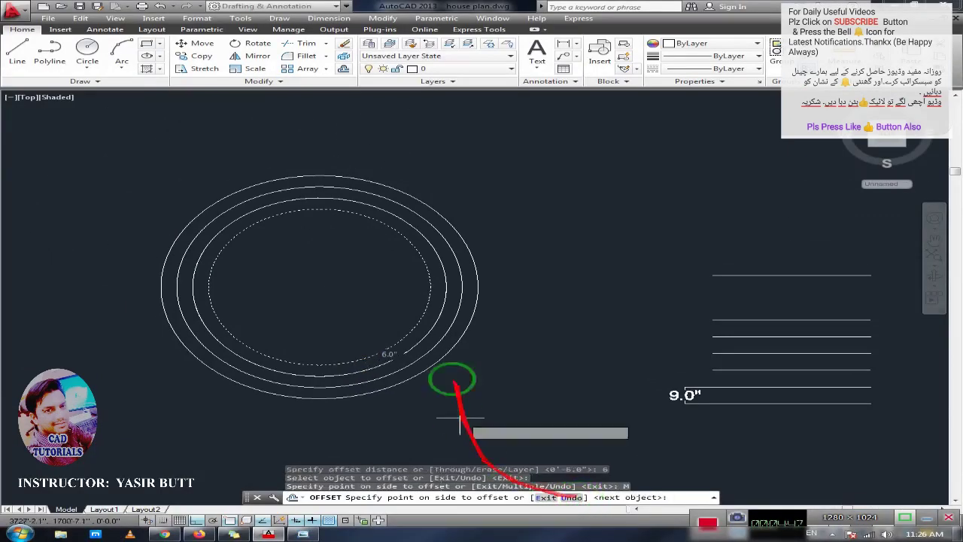
click(321, 306)
click(313, 291)
click(319, 286)
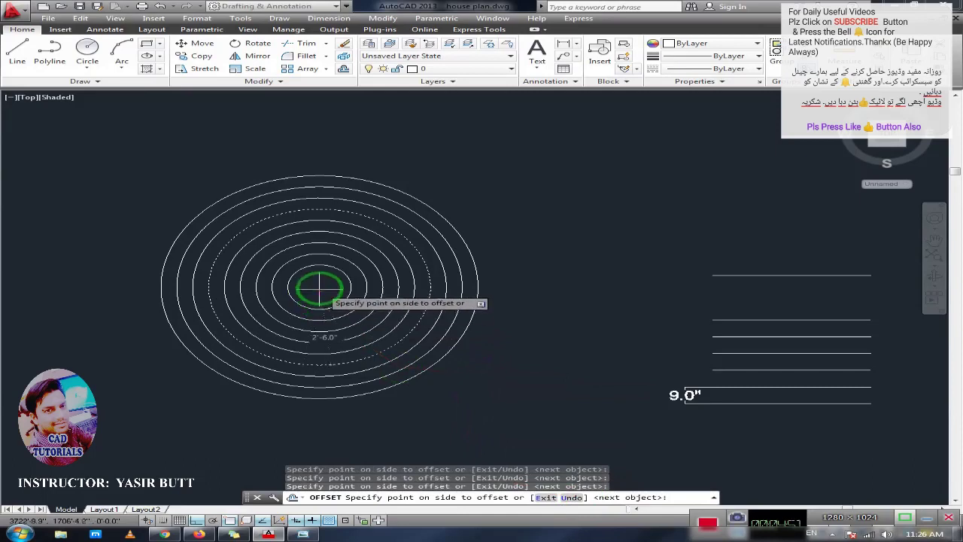
click(319, 287)
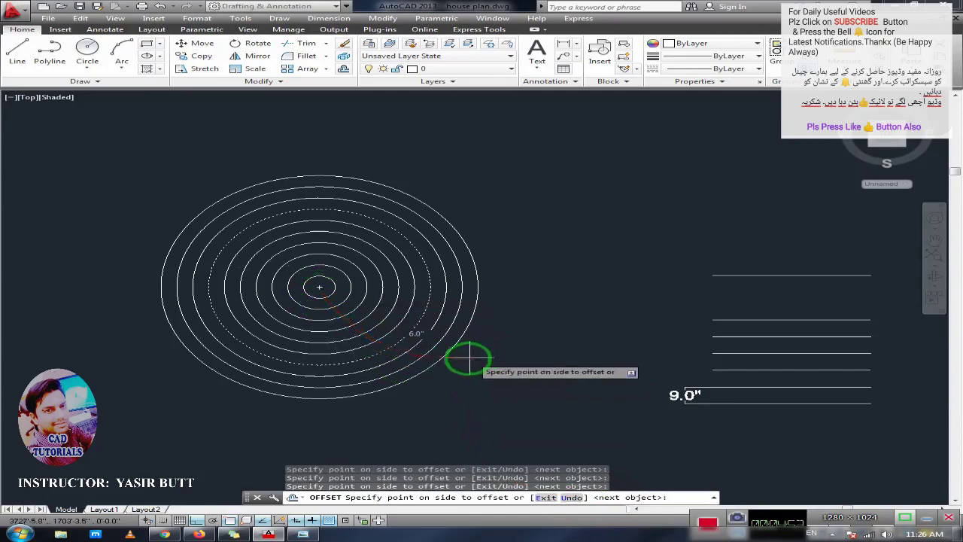
key(Escape)
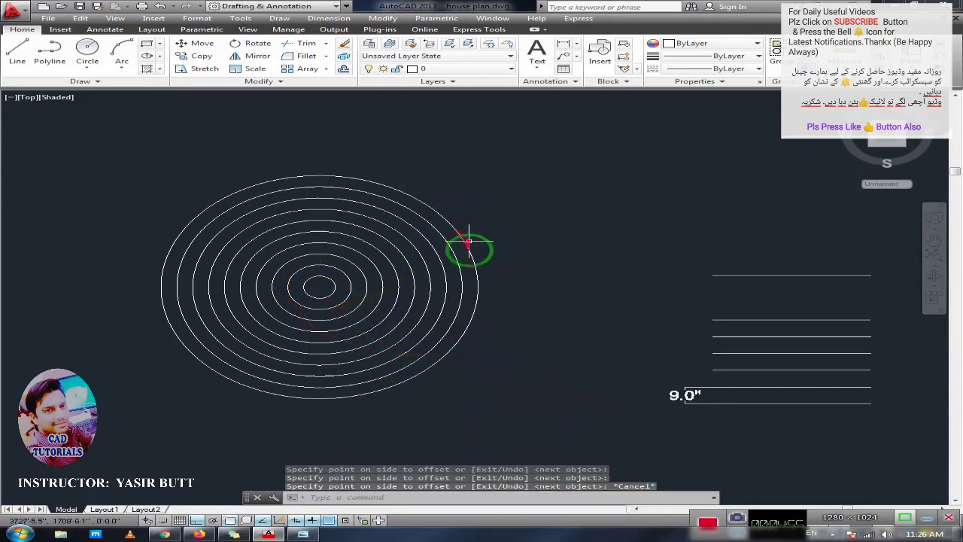
scroll(467, 241, down, 3)
Step: Run OFFSET at 7 inches on the top horizontal line in Multiple mode
mouse_move(467, 241)
middle_down()
mouse_move(366, 238)
mouse_move(339, 258)
middle_up()
scroll(361, 248, up, 1)
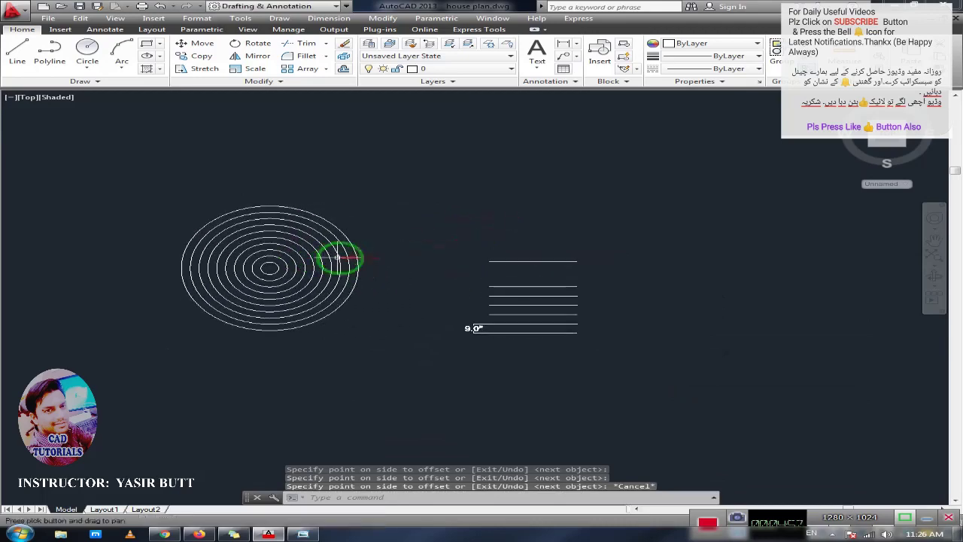
scroll(529, 294, down, 1)
middle_drag(529, 294, 444, 291)
scroll(419, 280, up, 2)
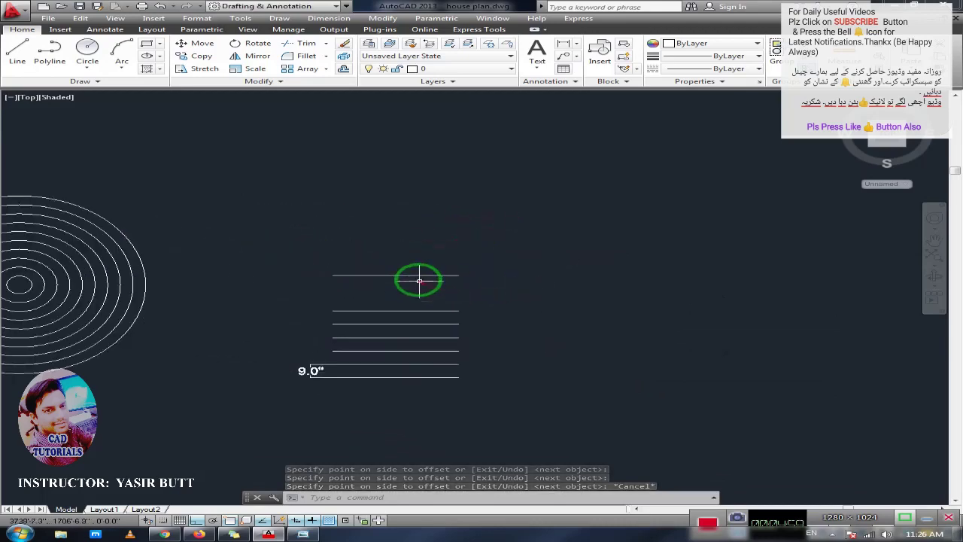
scroll(410, 290, up, 2)
scroll(397, 295, up, 2)
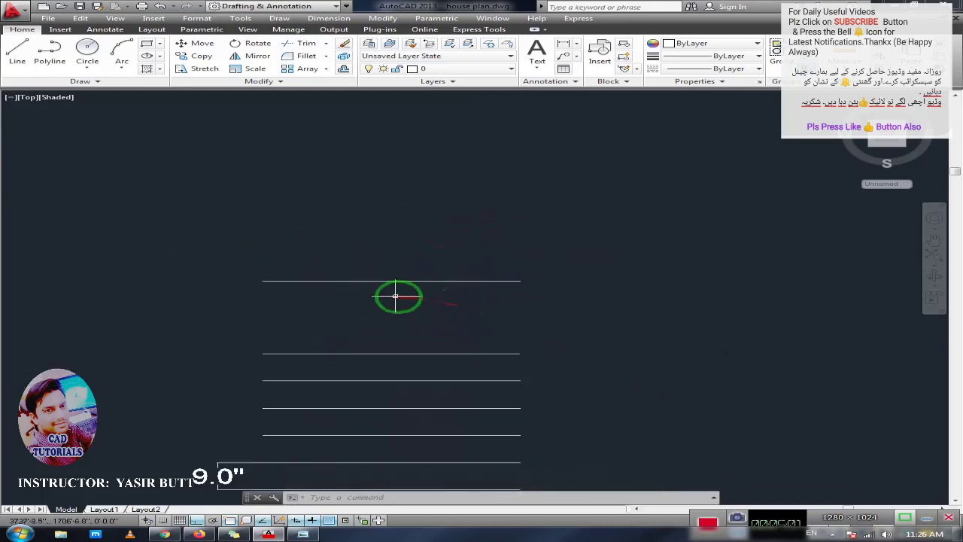
middle_drag(394, 296, 441, 297)
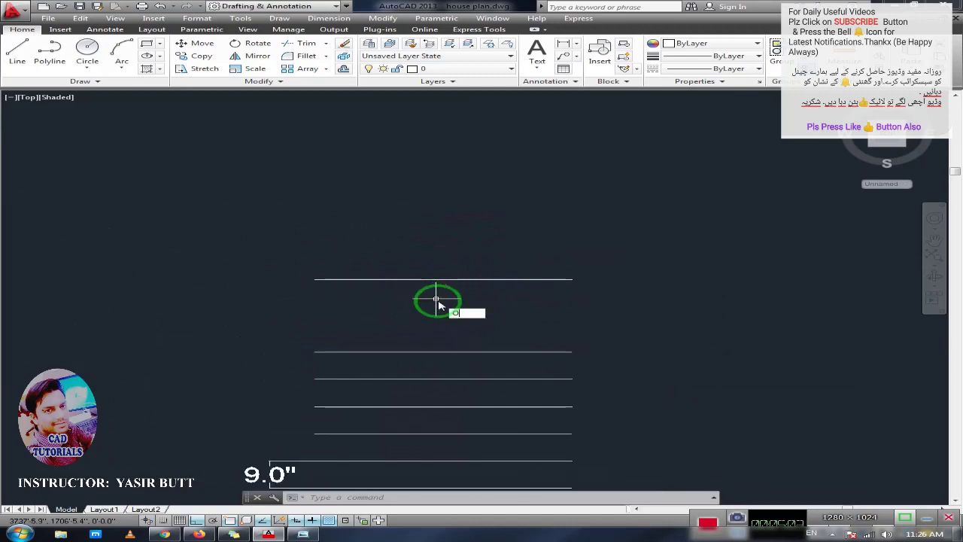
text(o)
key(Return)
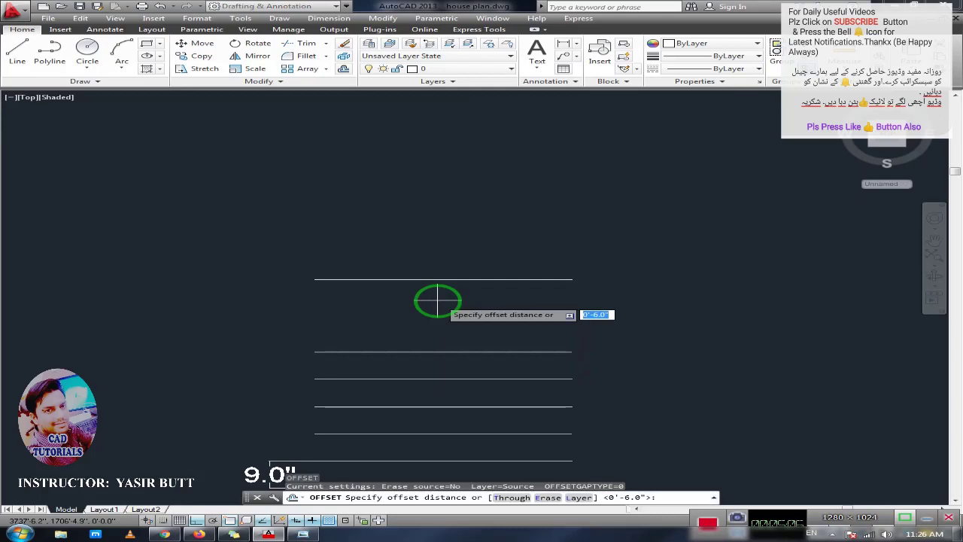
key(Return)
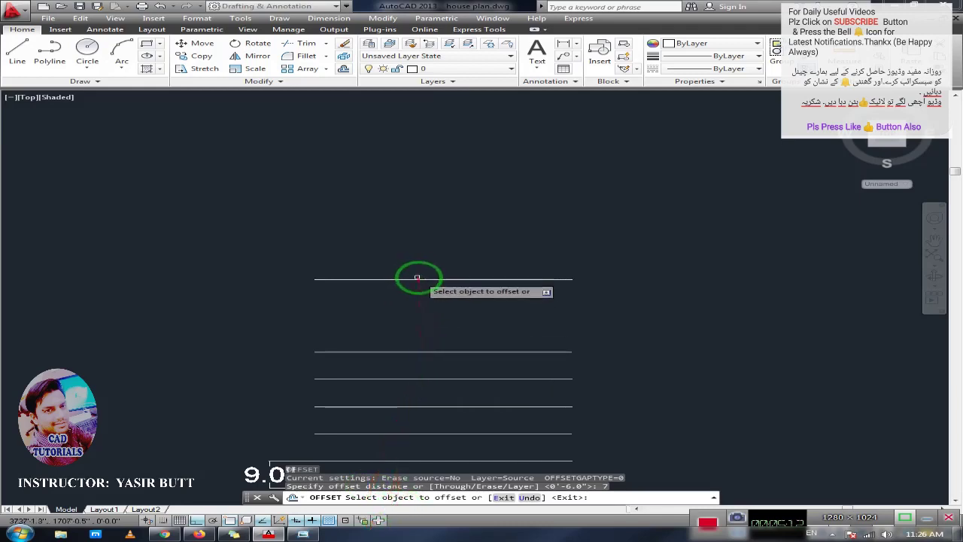
click(419, 279)
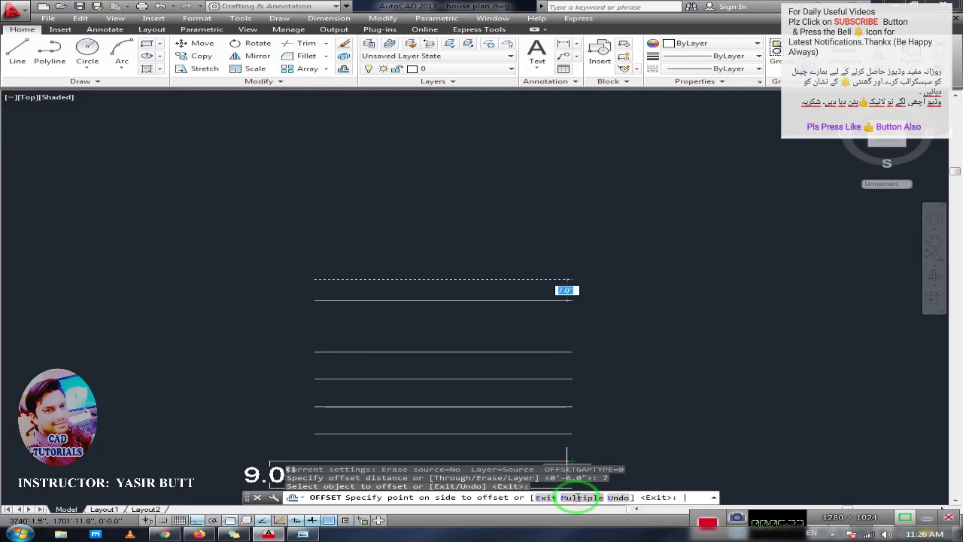
click(579, 498)
click(473, 290)
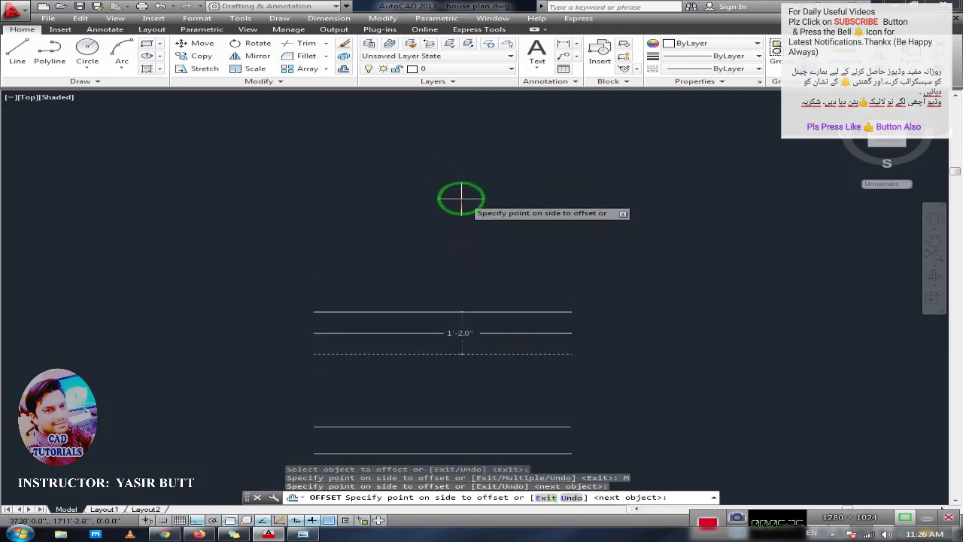
Step: Stack eleven more parallel lines 7 inches apart above the top line, then finish
click(459, 181)
click(457, 158)
click(457, 154)
middle_drag(458, 204, 457, 265)
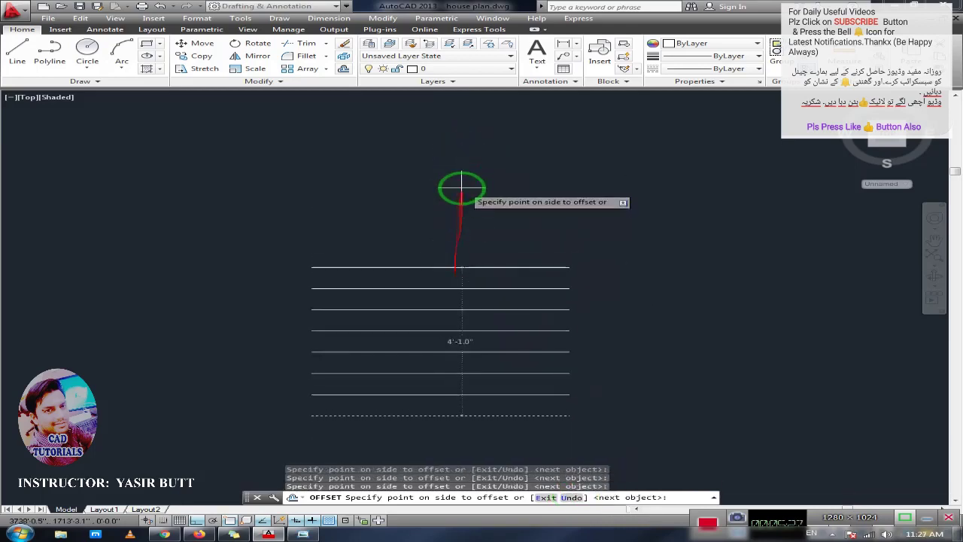
click(461, 172)
click(462, 158)
click(456, 141)
click(453, 147)
middle_drag(451, 217, 451, 280)
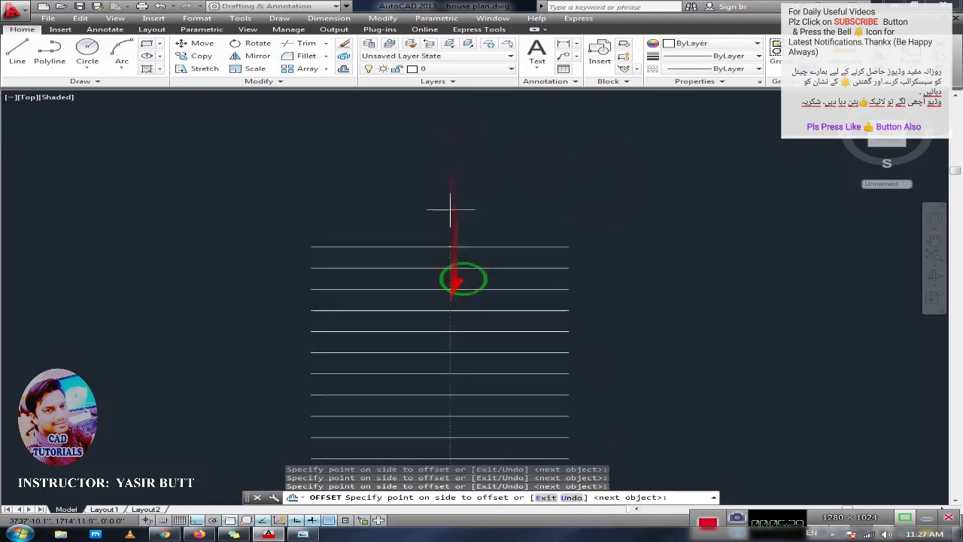
click(451, 188)
click(451, 155)
click(451, 151)
click(452, 147)
scroll(440, 226, down, 3)
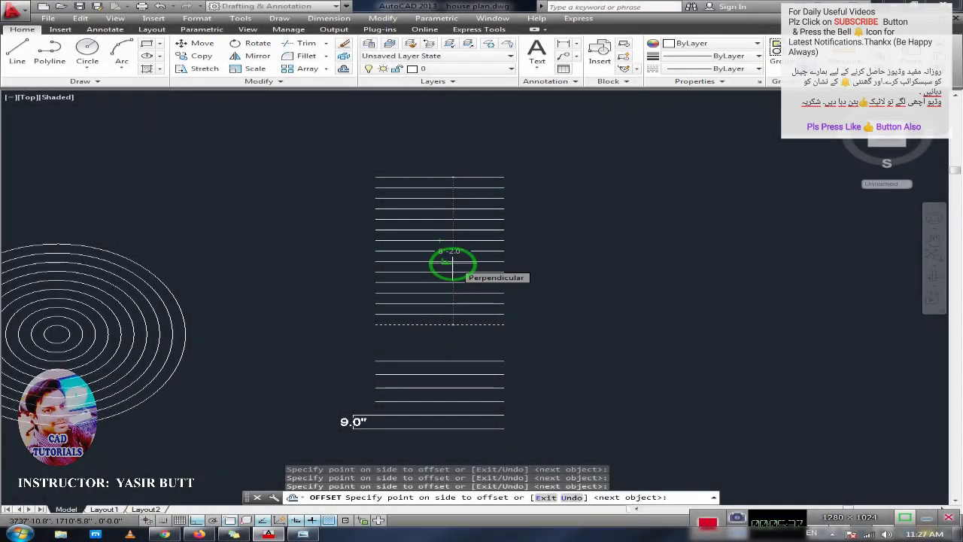
key(Escape)
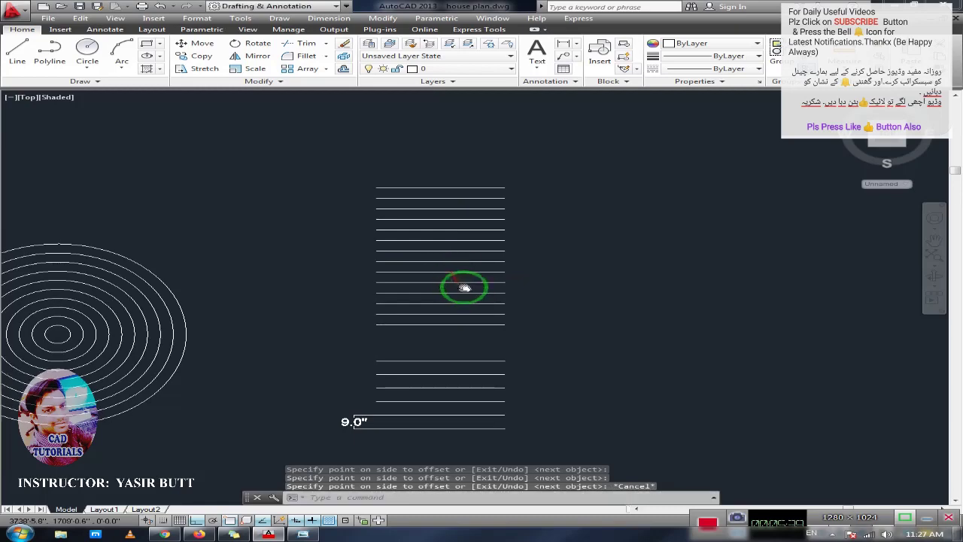
Step: Reframe the view to show both the ellipses and the line stack
middle_drag(464, 286, 469, 279)
scroll(471, 280, up, 1)
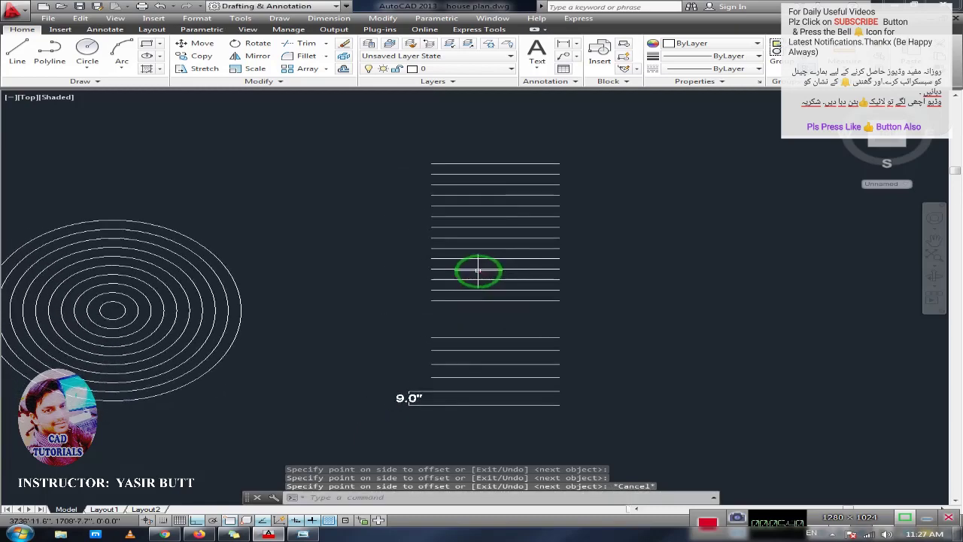
scroll(480, 268, up, 1)
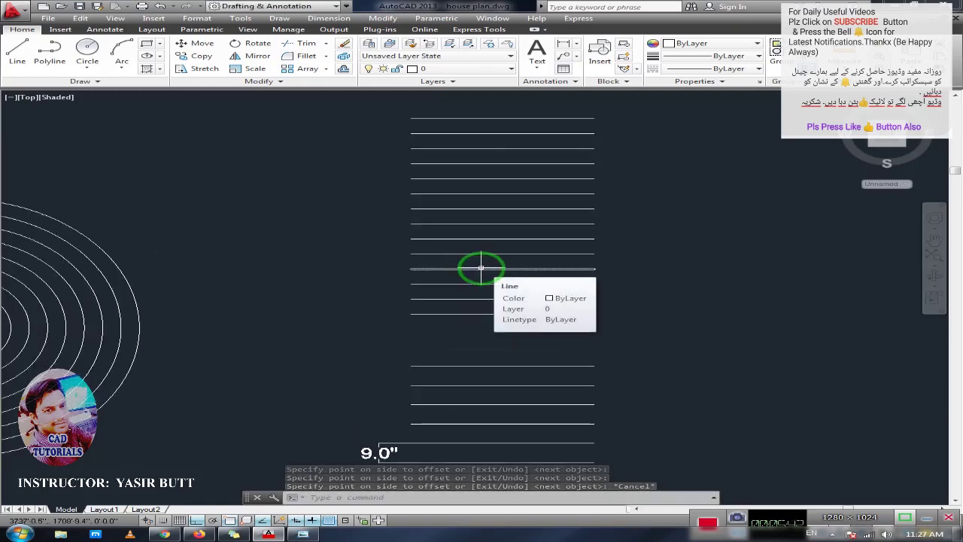
middle_drag(480, 268, 485, 285)
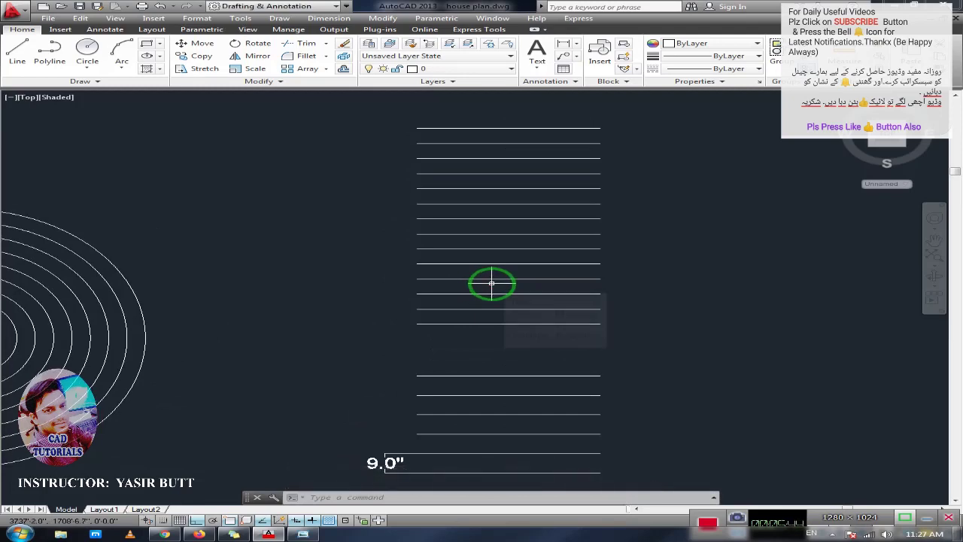
scroll(489, 281, down, 2)
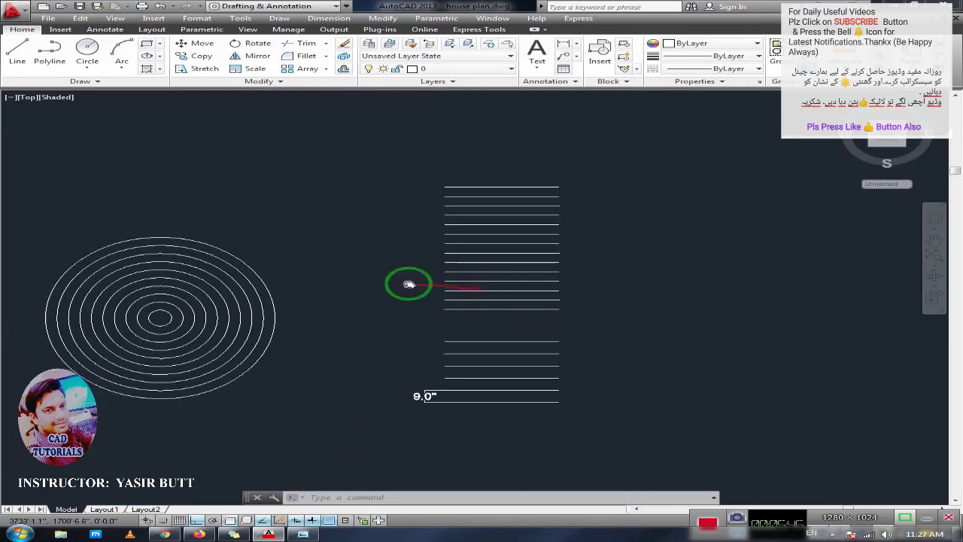
middle_drag(368, 283, 455, 279)
middle_drag(516, 283, 454, 286)
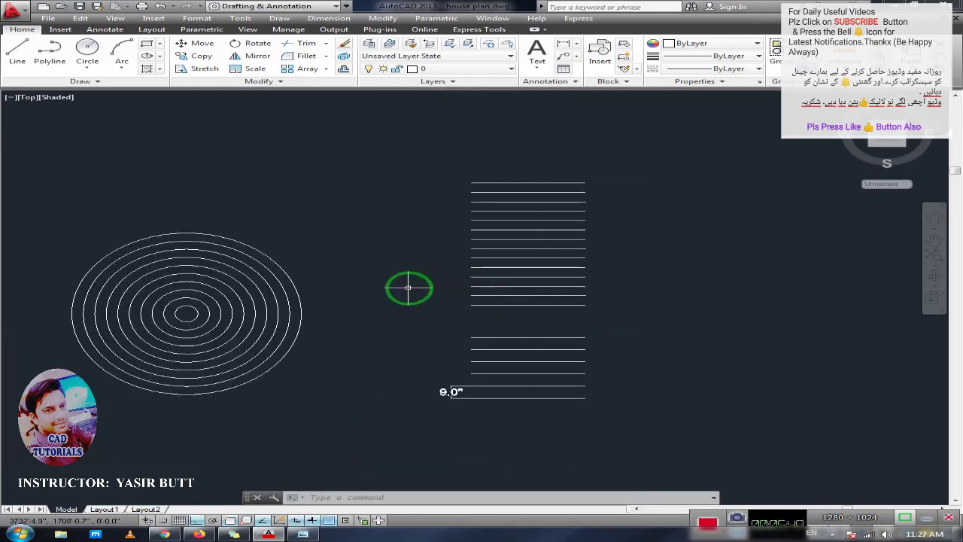
Step: Draw a 4-foot square rectangle with REC above the lines
text(rec)
key(Return)
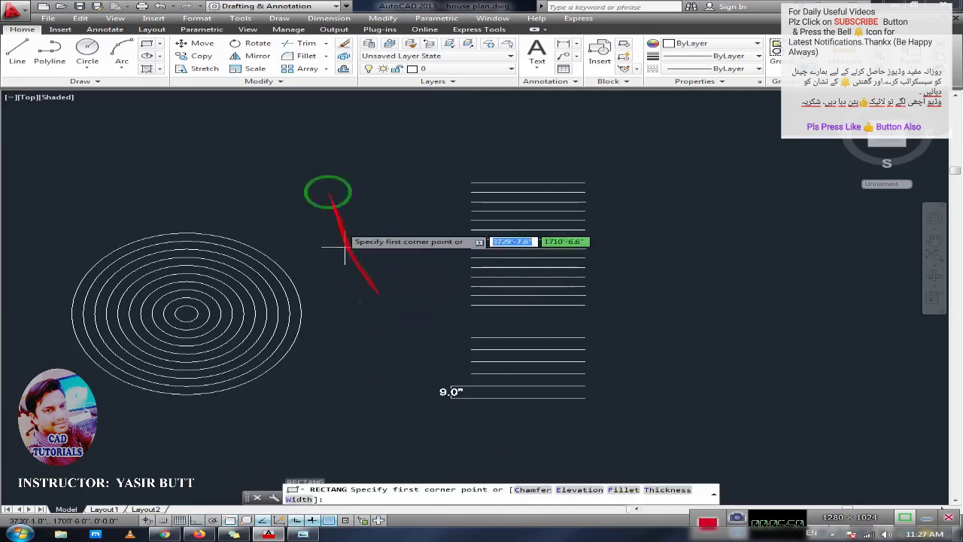
click(317, 173)
text(4)
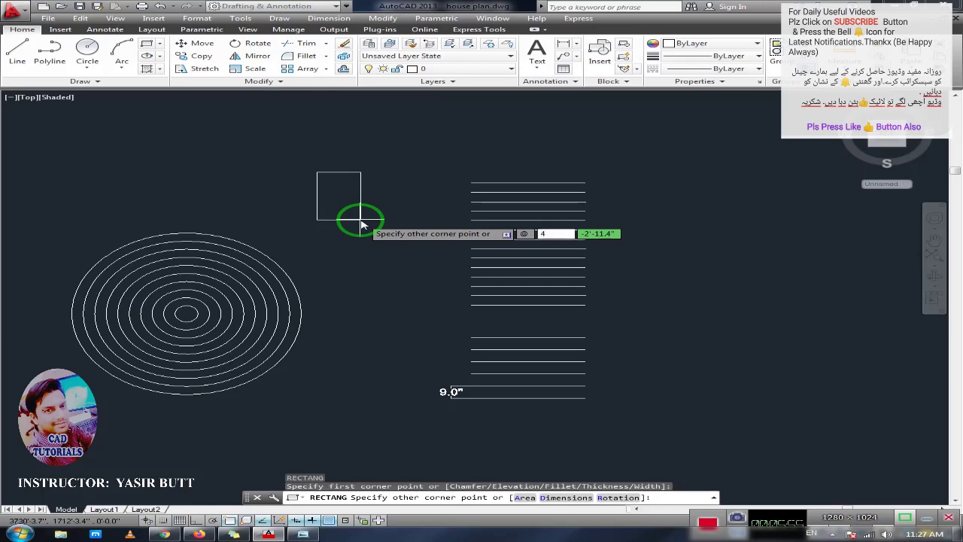
key(Tab)
text(4')
key(Return)
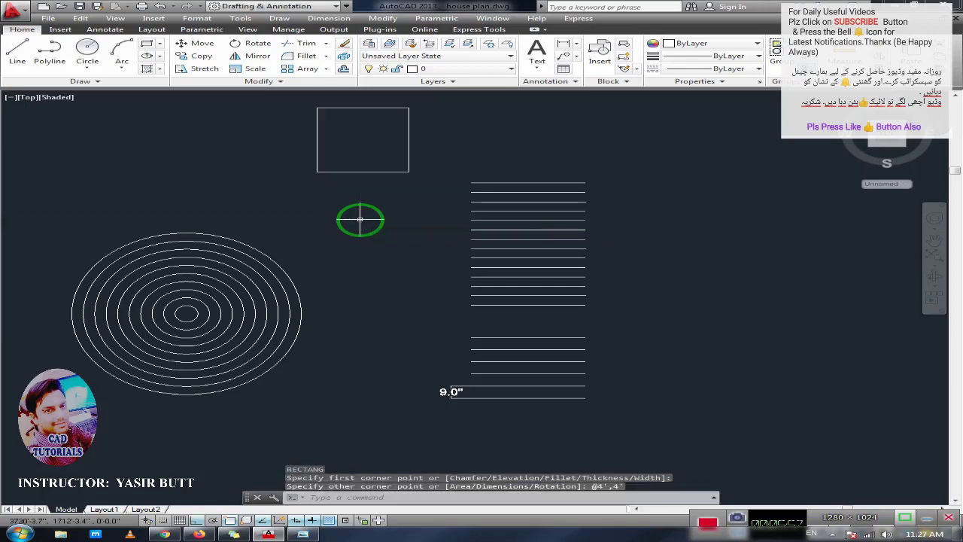
scroll(383, 193, up, 2)
scroll(393, 221, up, 1)
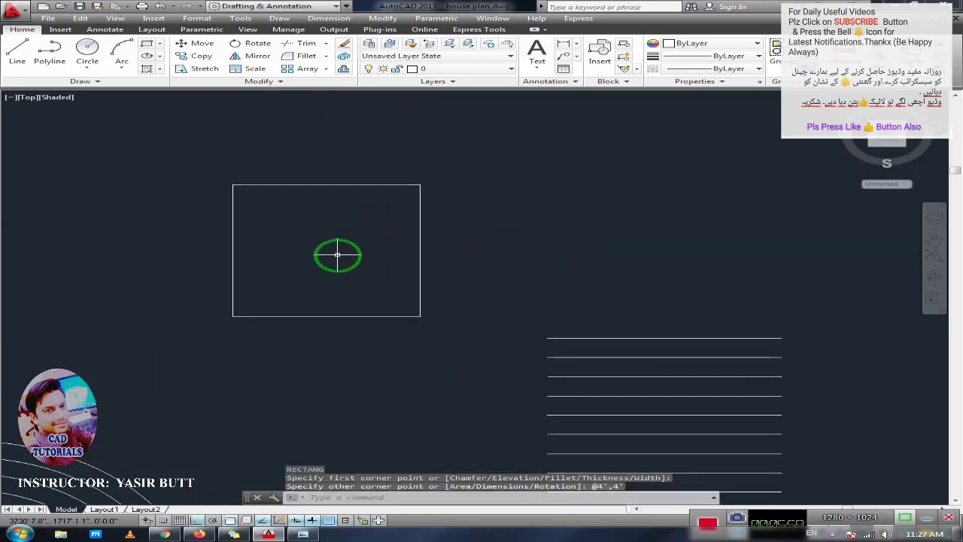
text(o)
Step: Offset the rectangle 6 inches both inward and outward
key(Return)
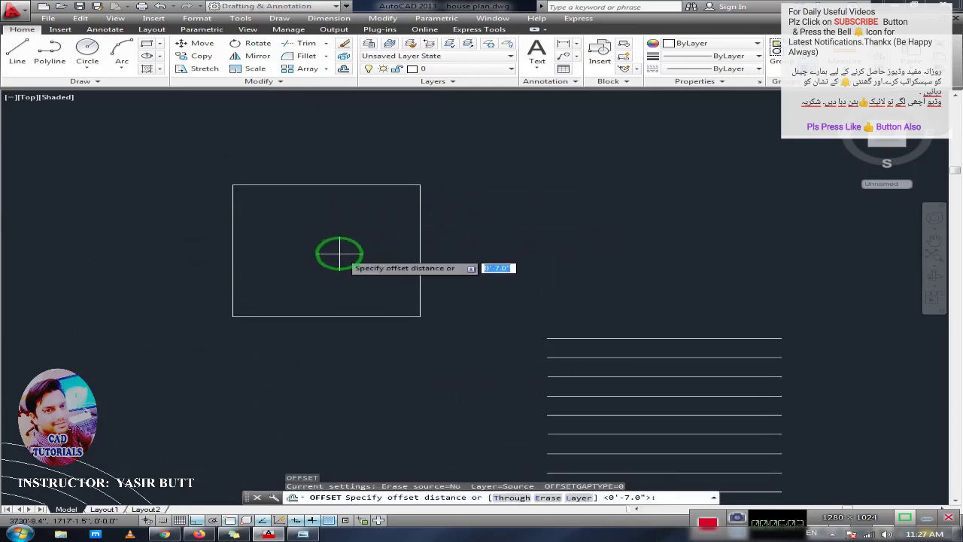
text(6)
key(Return)
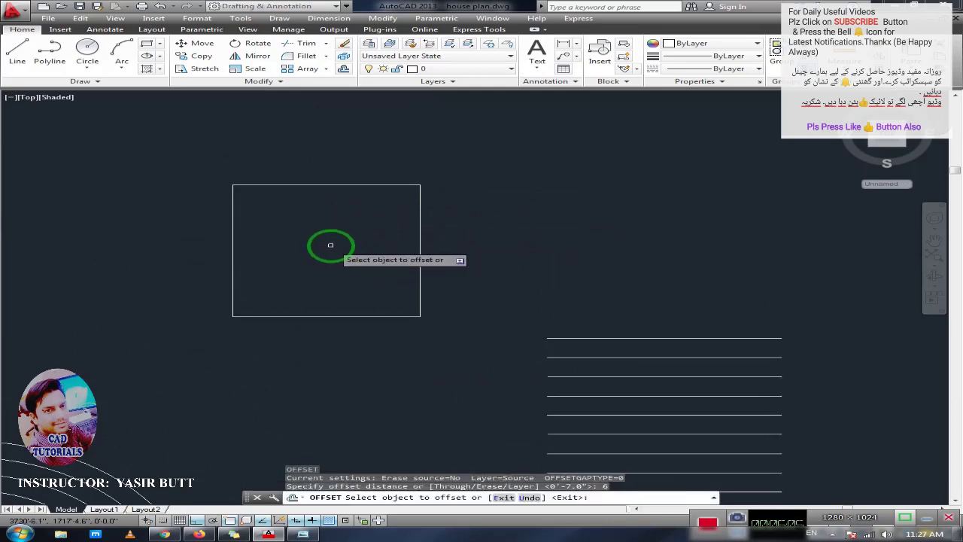
click(331, 185)
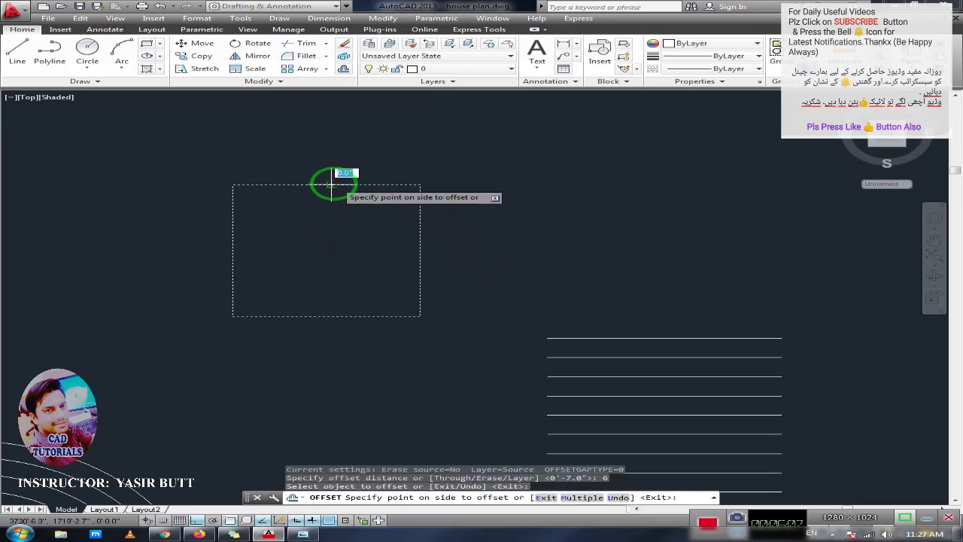
click(332, 209)
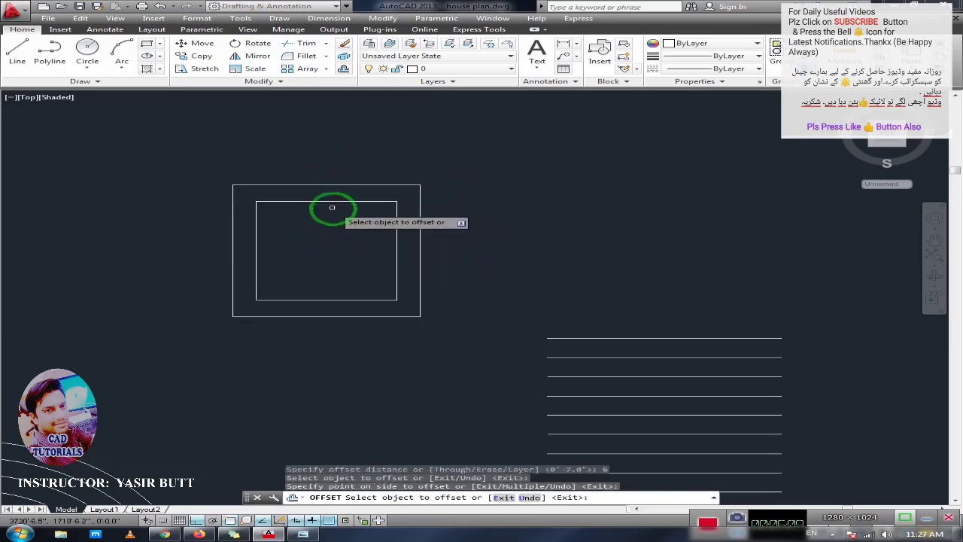
click(337, 183)
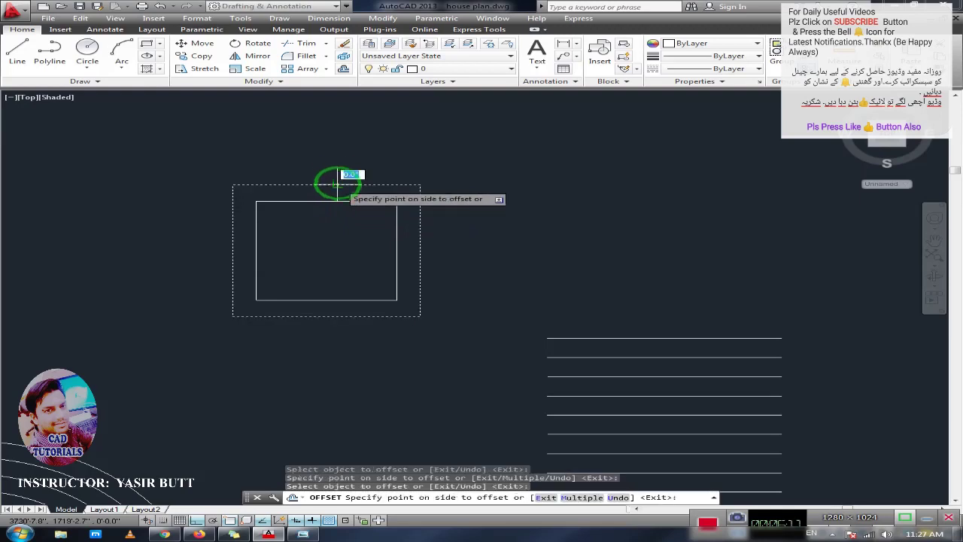
click(338, 173)
drag(342, 186, 370, 196)
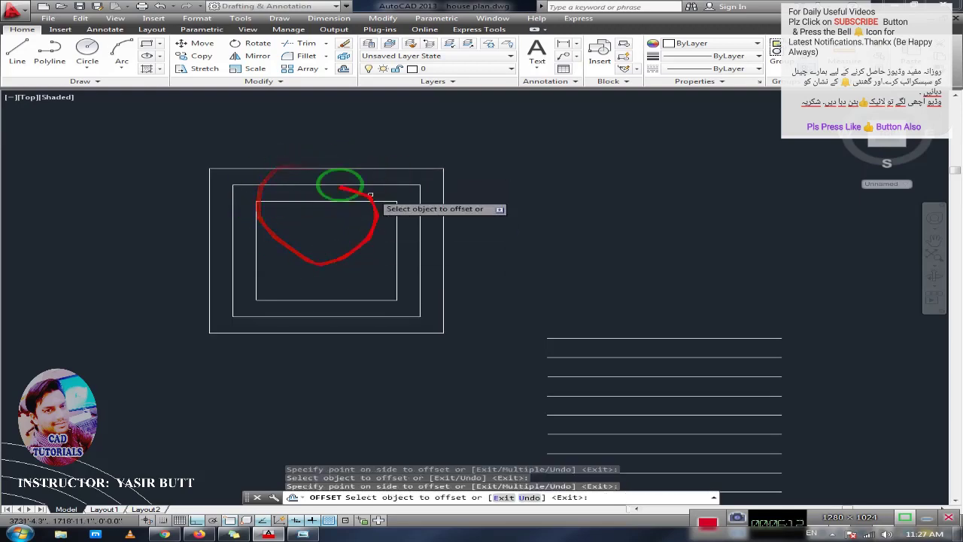
Step: Add two more 6-inch offset rectangles further inside using Multiple
click(309, 201)
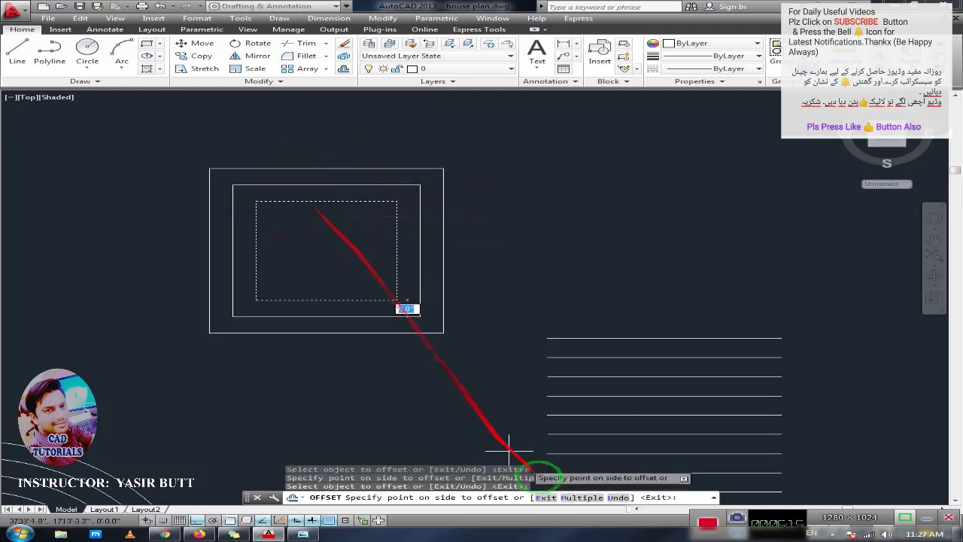
click(590, 498)
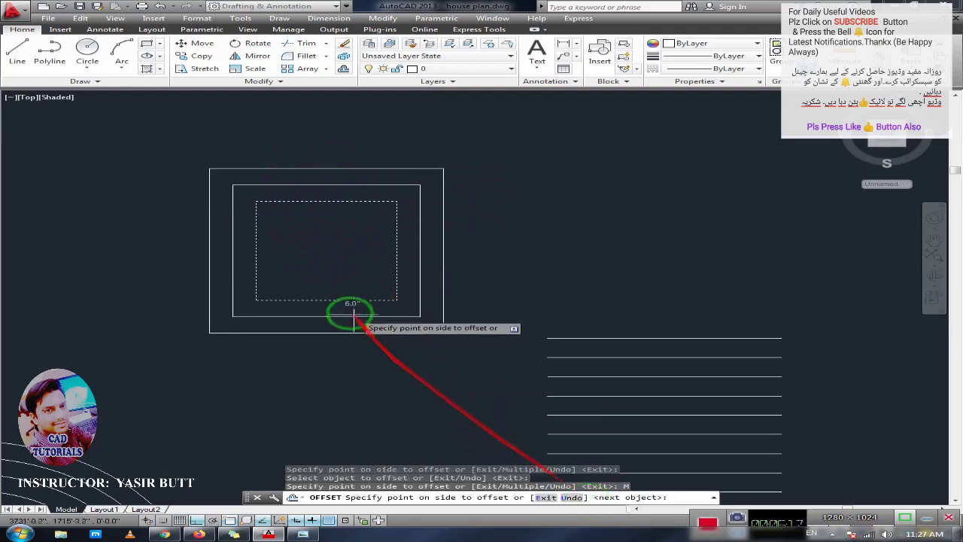
click(359, 281)
click(340, 267)
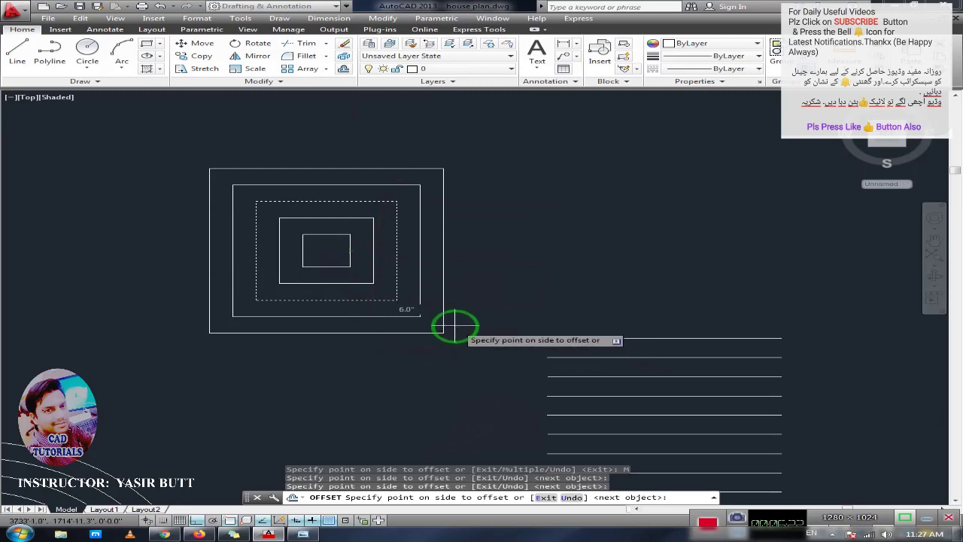
key(Escape)
scroll(369, 318, down, 2)
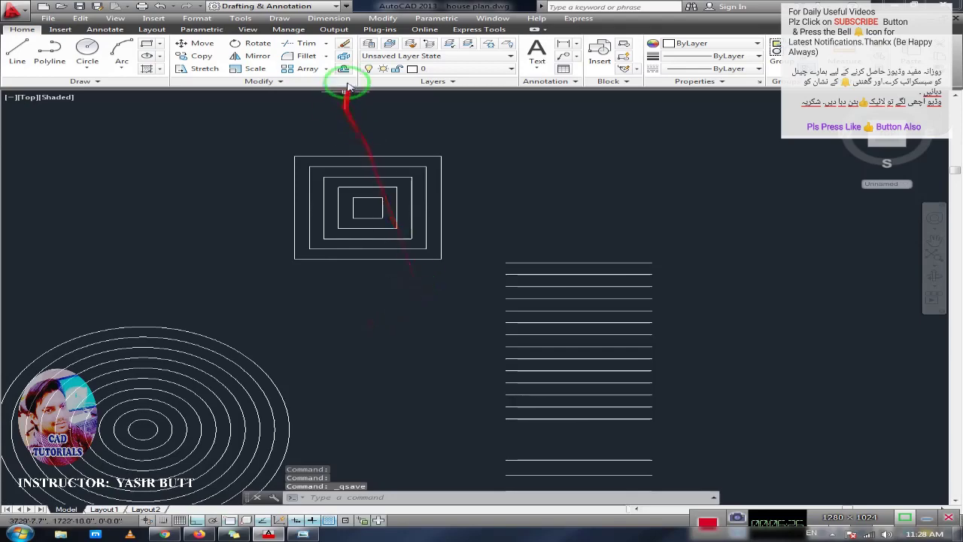
click(316, 532)
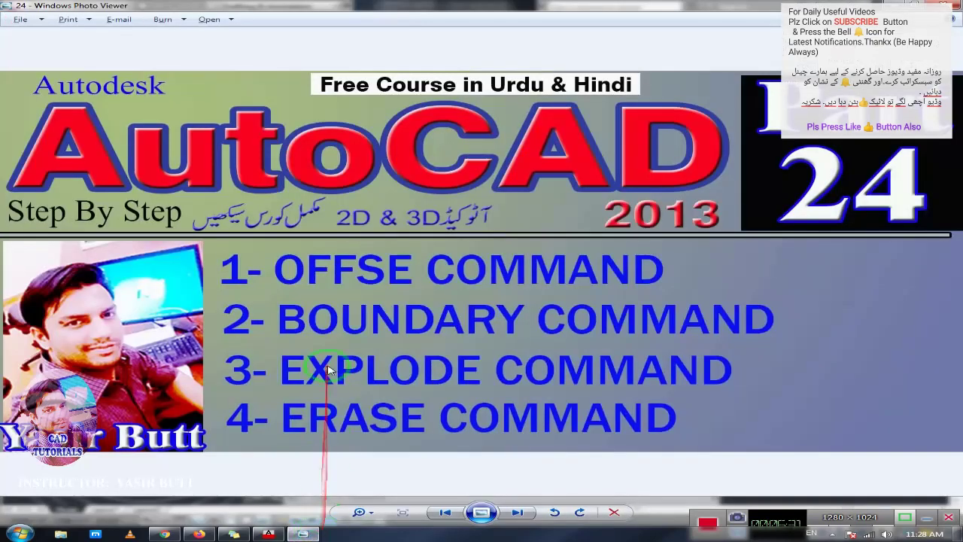
click(707, 376)
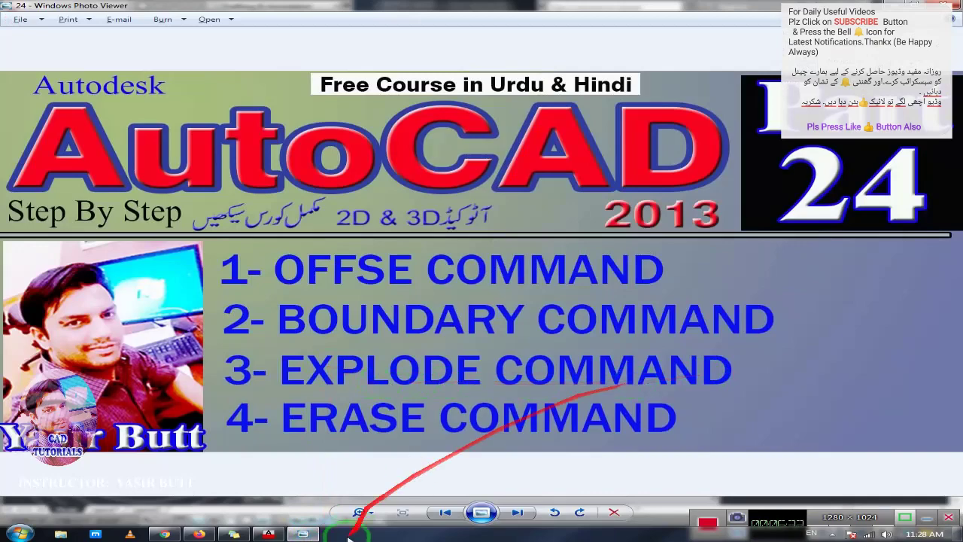
click(303, 534)
Step: Draw a closed 5-foot square with the LINE command, closing it with C
scroll(399, 300, down, 2)
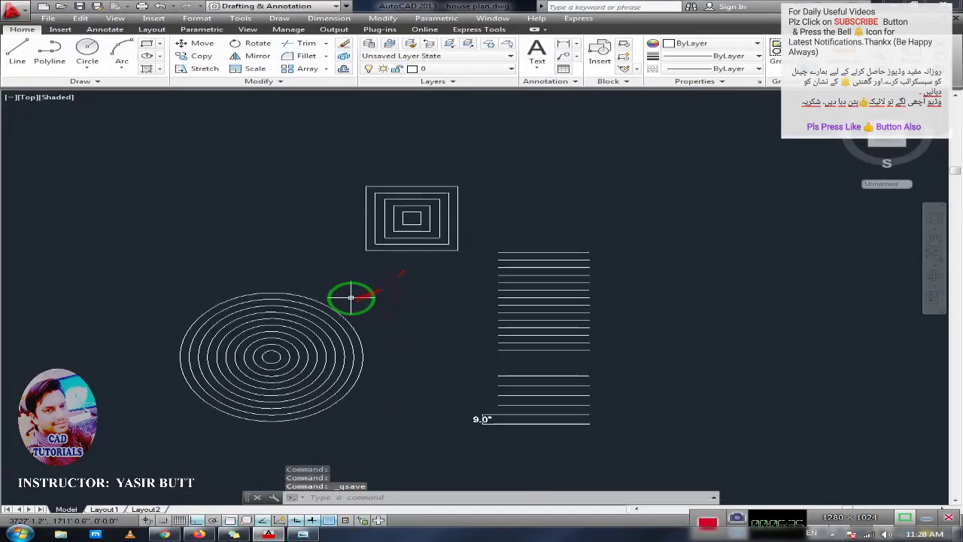
middle_drag(344, 294, 348, 299)
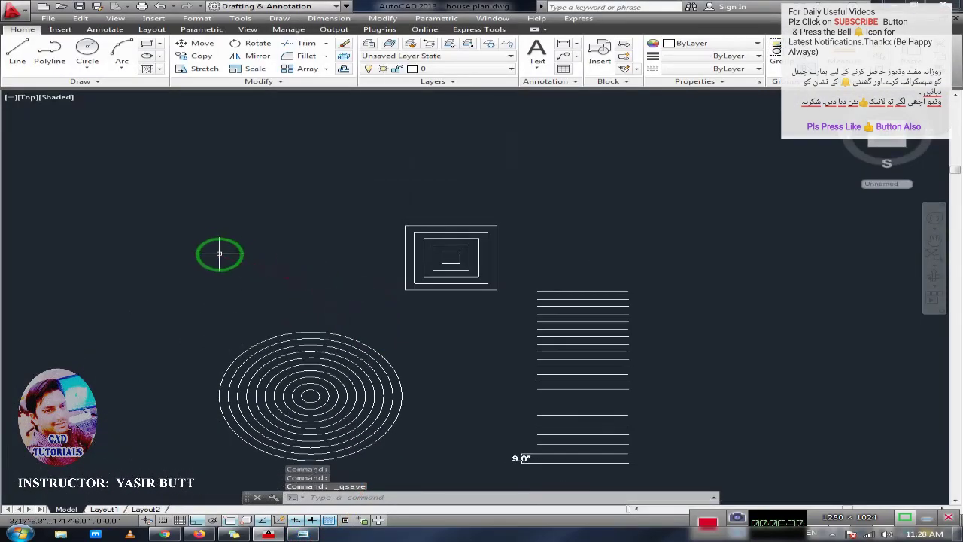
text(l)
key(Return)
click(146, 215)
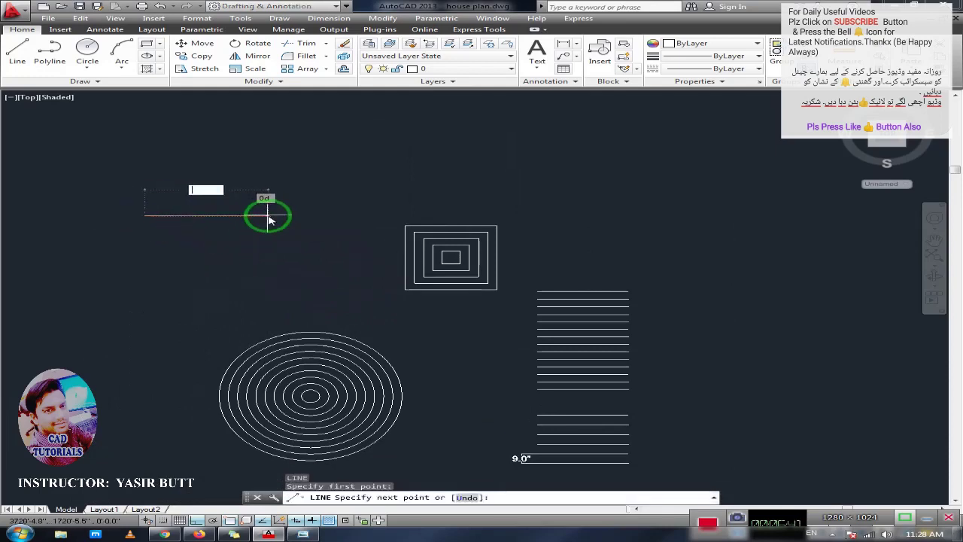
text(5')
key(Return)
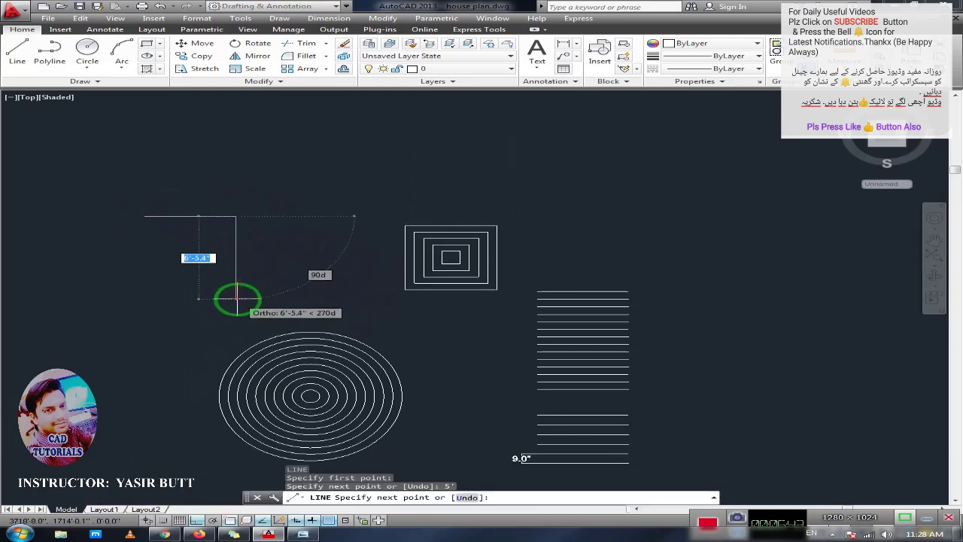
text(5')
key(Return)
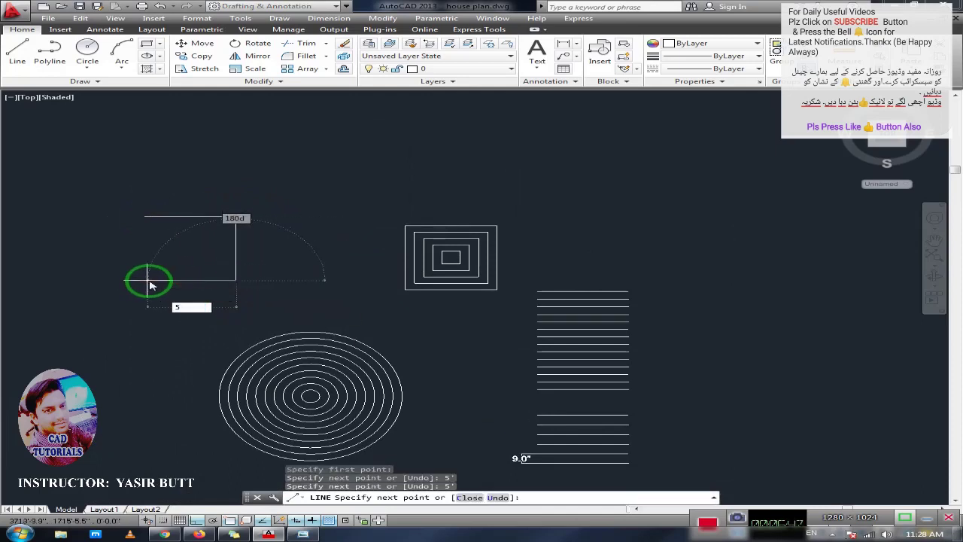
text(')
key(Return)
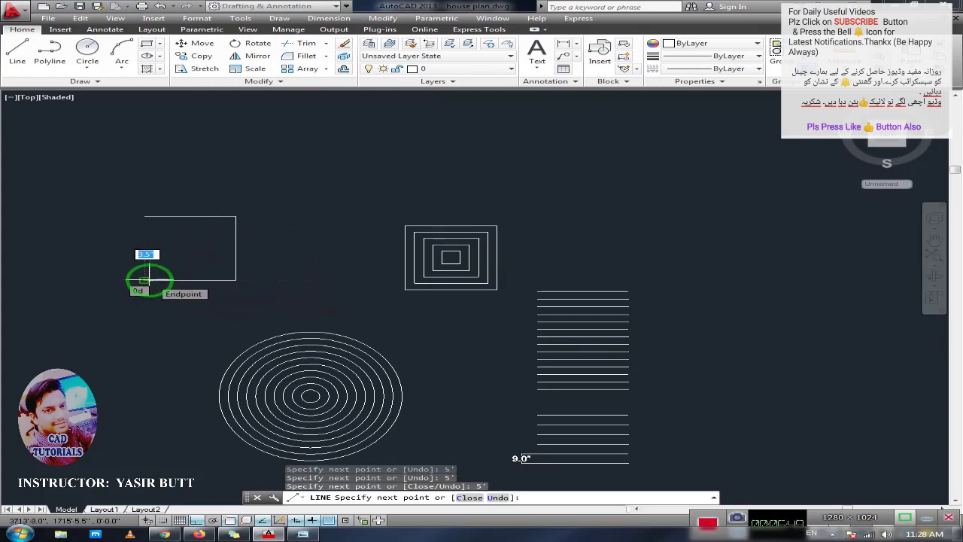
text(c)
key(Return)
Step: Select the top and bottom edges individually to show they are separate lines
middle_drag(149, 280, 326, 203)
scroll(218, 242, up, 2)
mouse_move(362, 231)
middle_down()
mouse_move(311, 200)
mouse_move(263, 217)
mouse_move(287, 220)
middle_up()
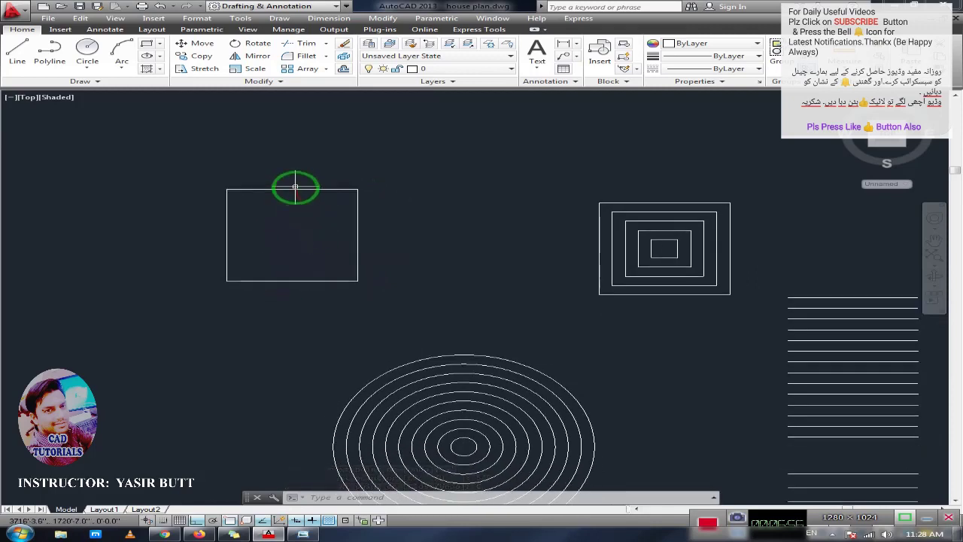
click(295, 190)
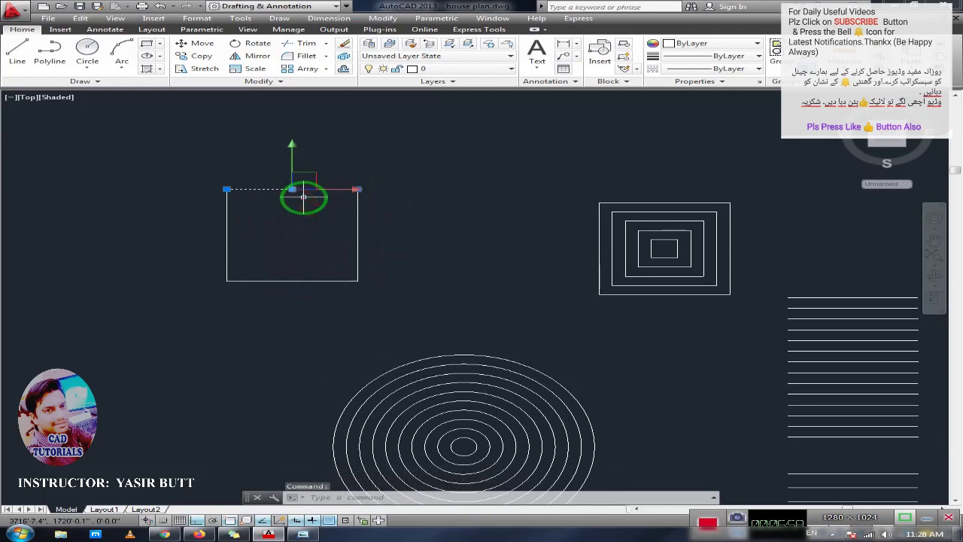
key(Escape)
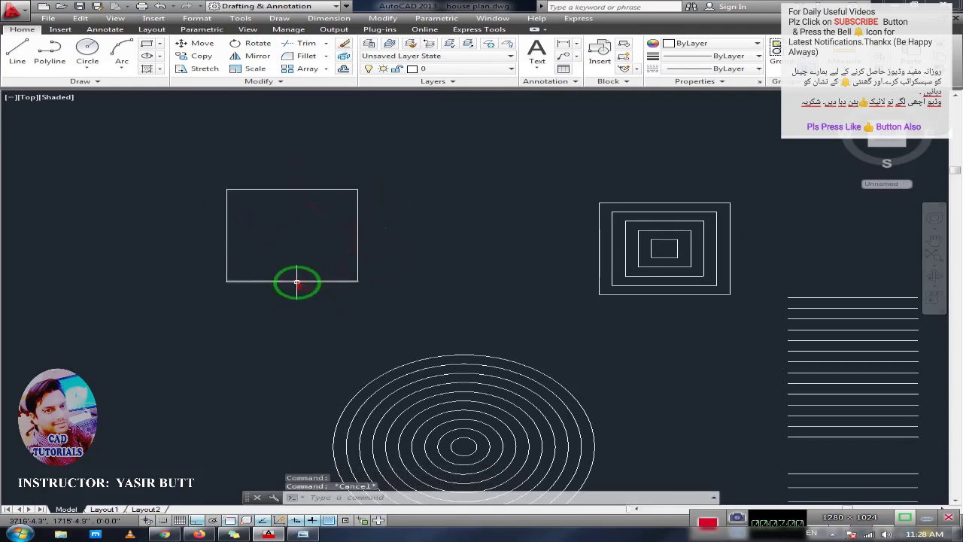
click(294, 280)
key(Escape)
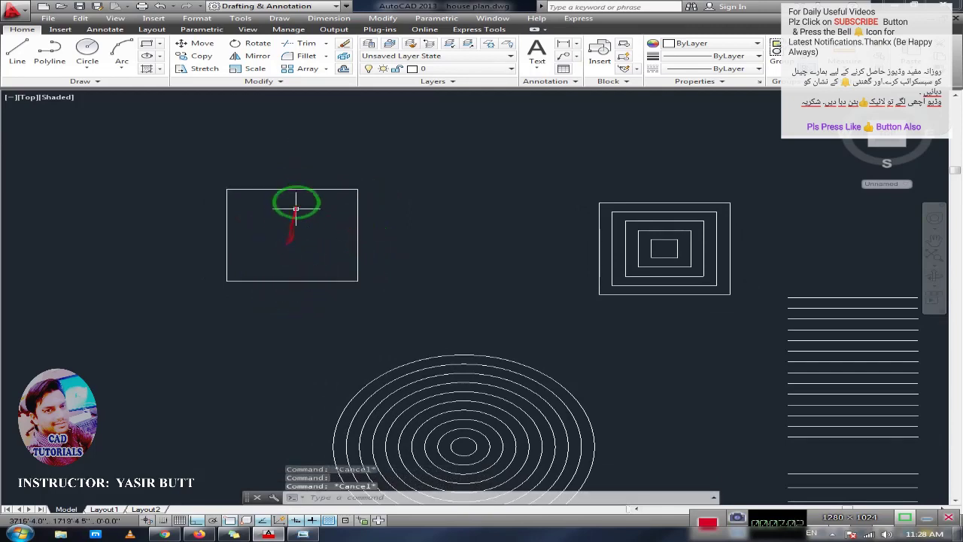
Step: Draw a closed 6-foot by 6-foot square as a single polyline left of the line square
middle_drag(293, 219, 416, 226)
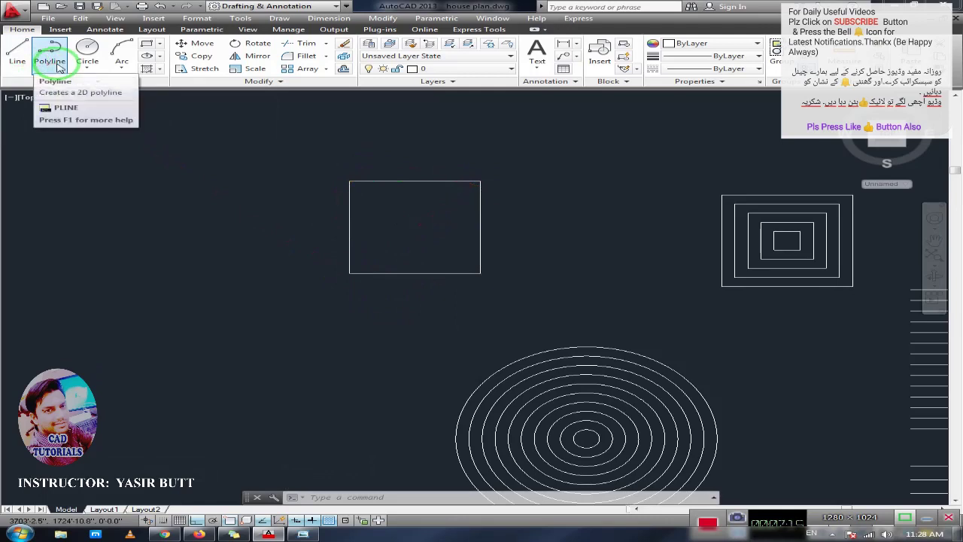
text(p)
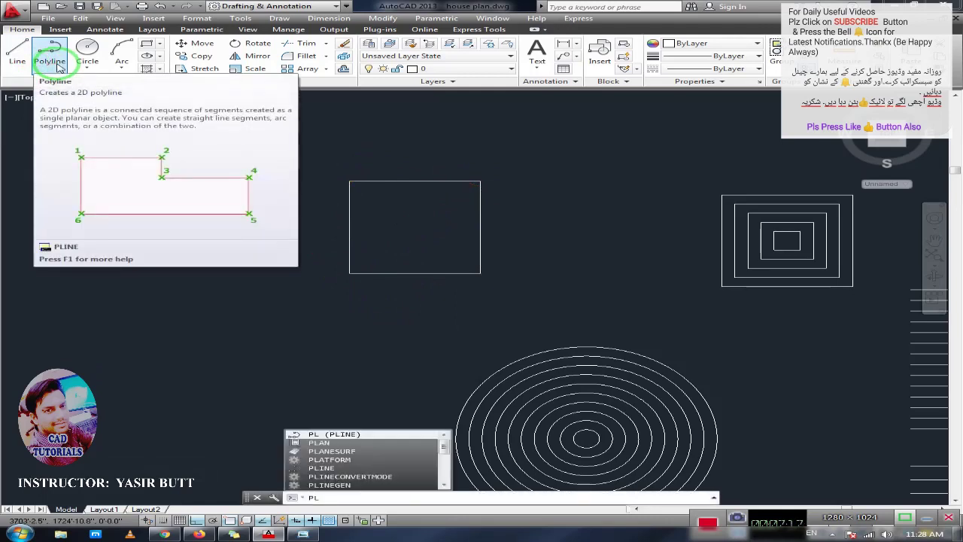
key(Return)
click(73, 199)
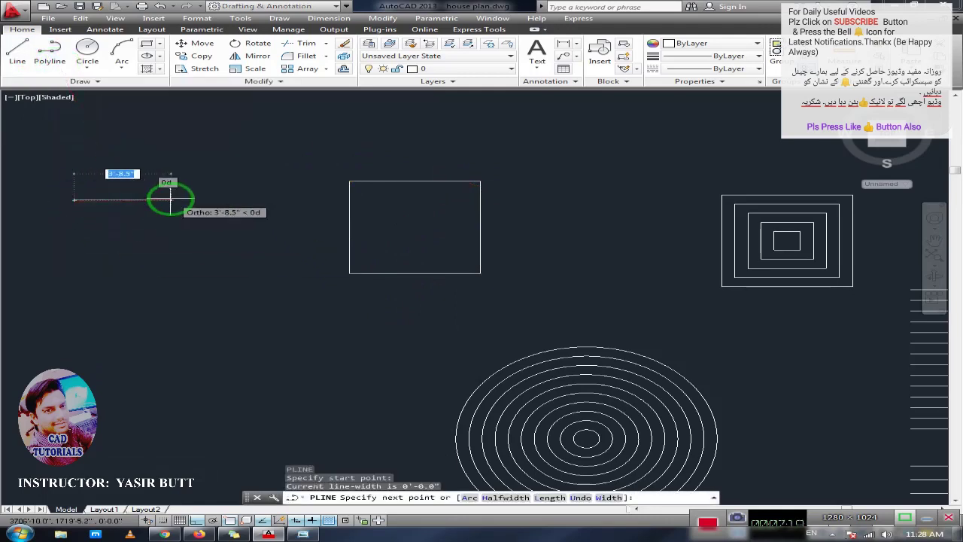
text(6')
key(Return)
text(6)
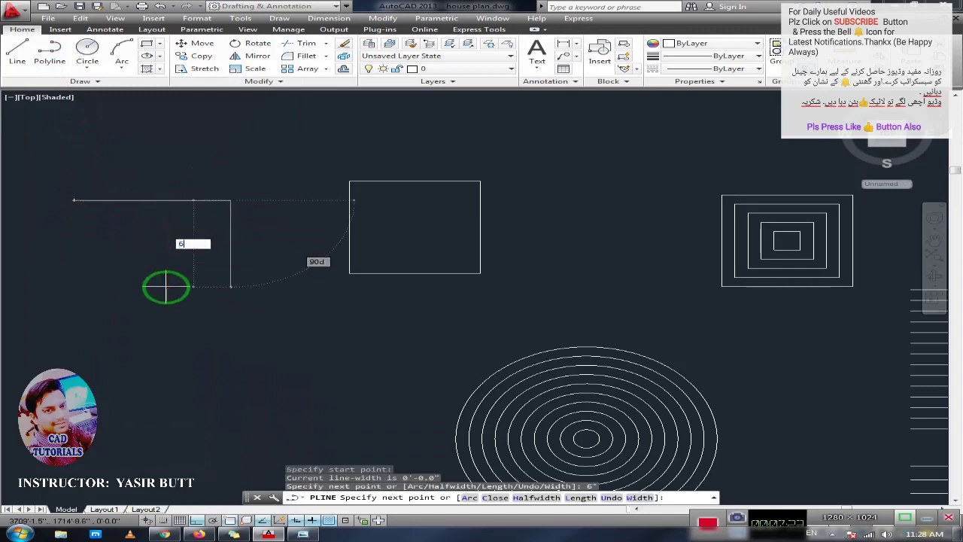
text(')
key(Return)
text(6')
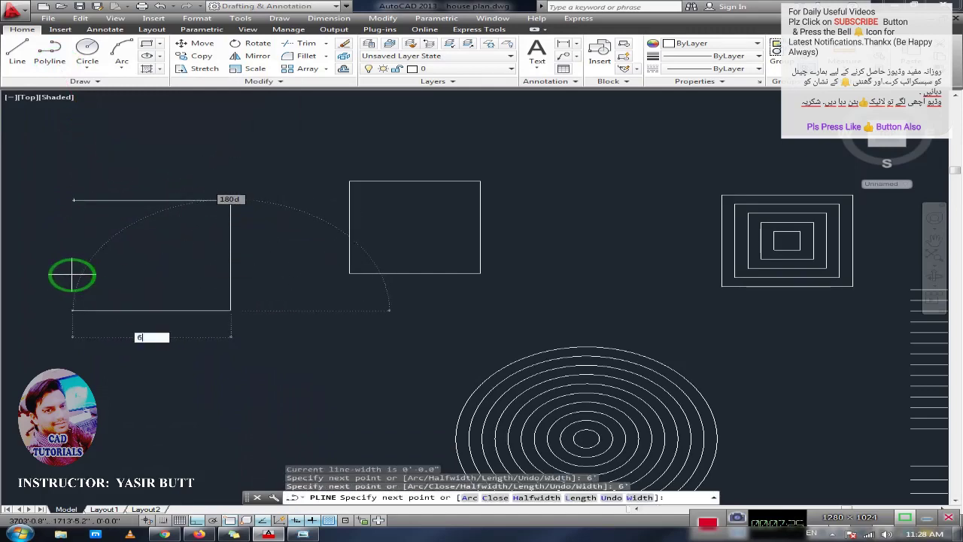
key(Return)
text(C)
key(Return)
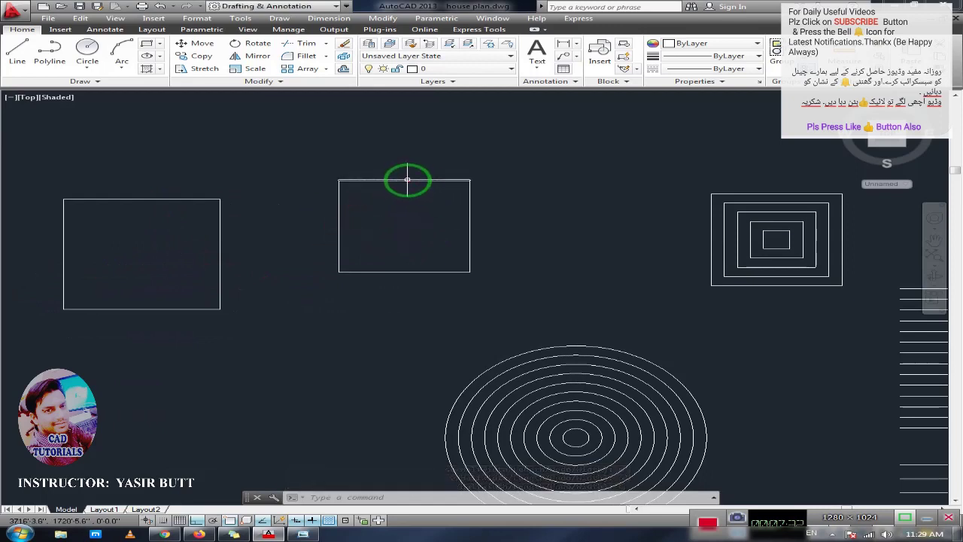
click(407, 180)
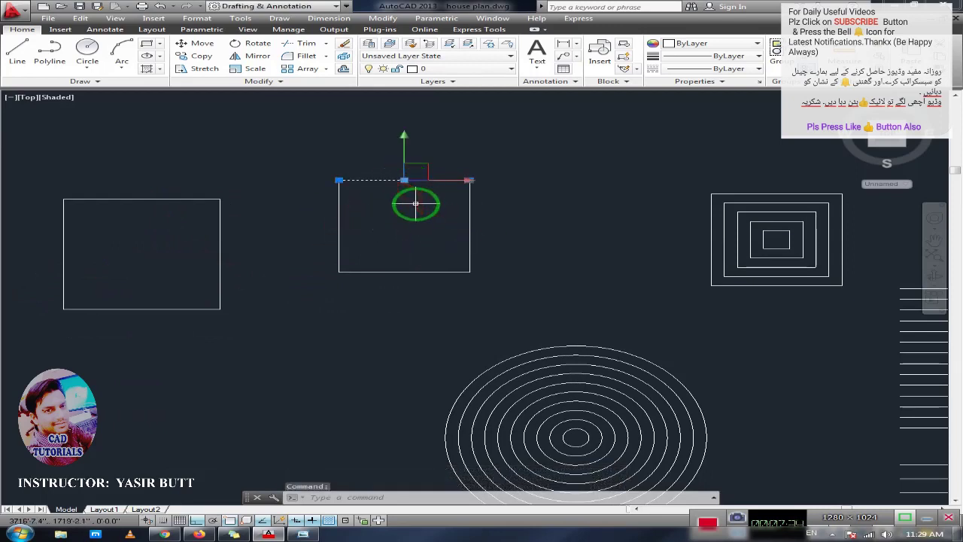
click(469, 240)
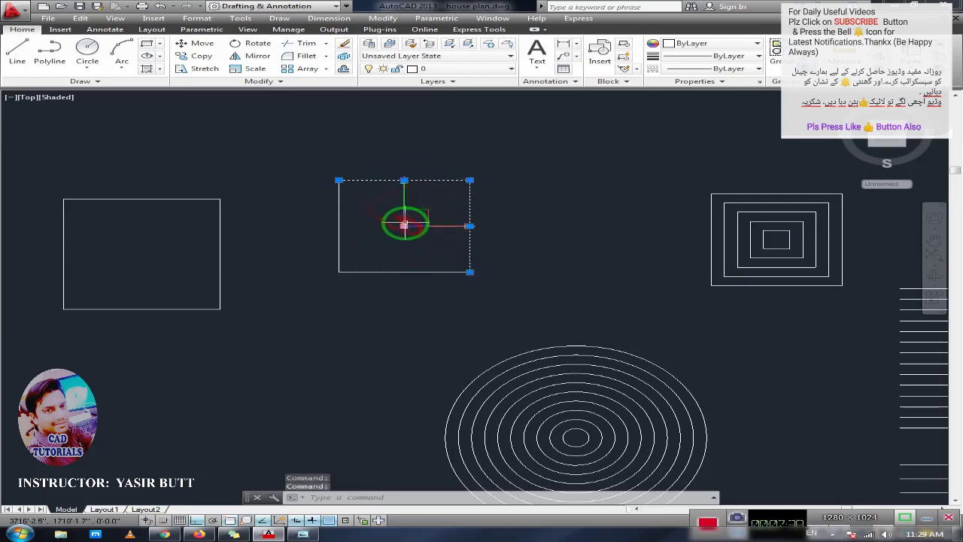
key(Escape)
middle_drag(286, 253, 369, 233)
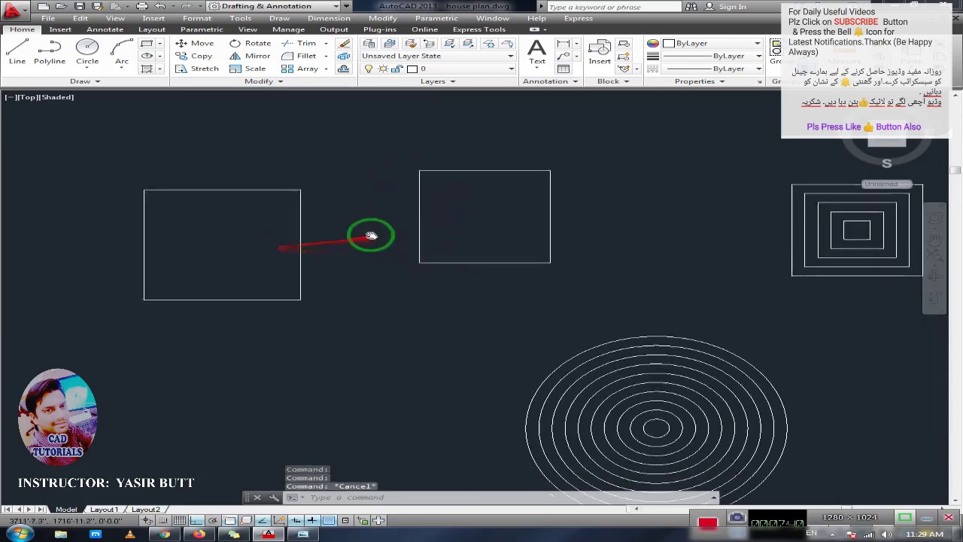
click(241, 189)
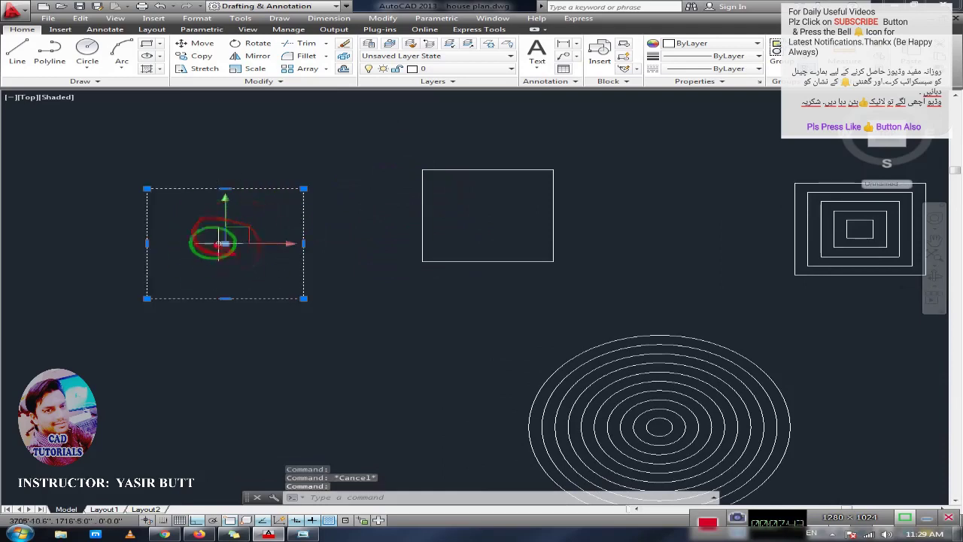
middle_drag(225, 243, 175, 243)
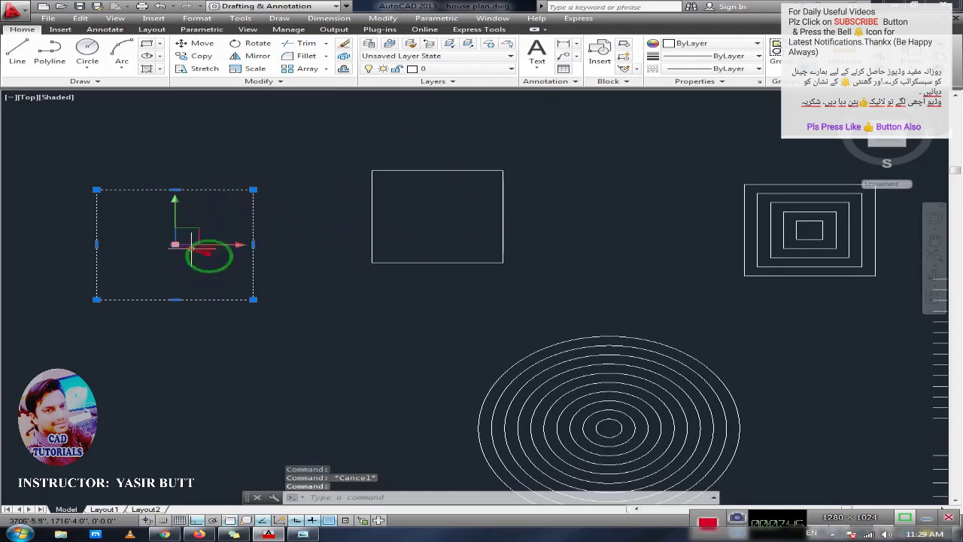
key(Escape)
click(304, 534)
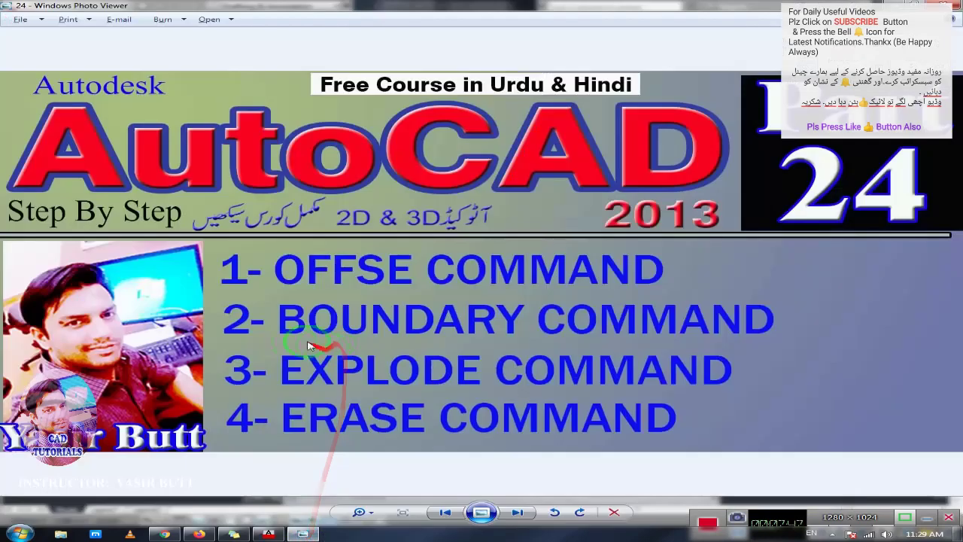
click(302, 534)
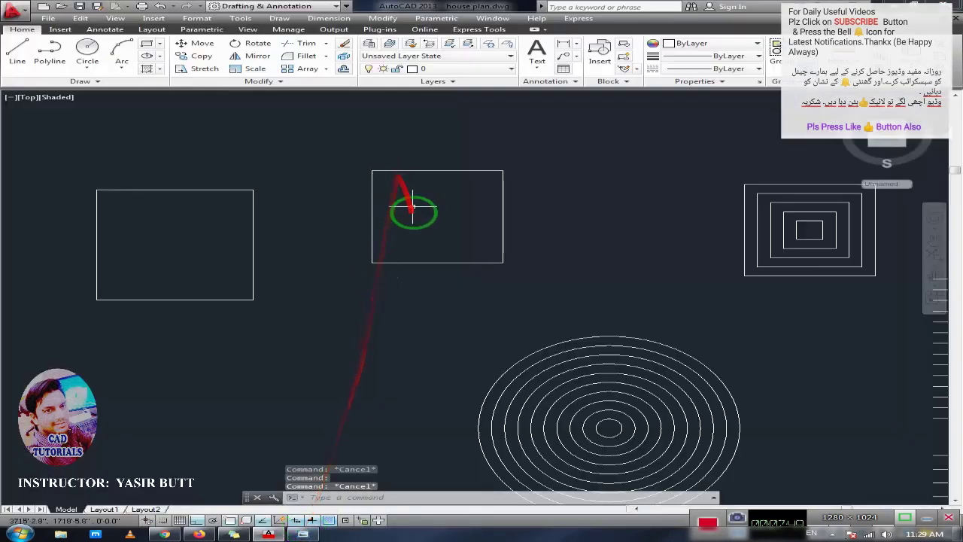
Step: Recentre the shapes and run BO to open the Boundary Creation dialog
middle_drag(408, 210, 390, 213)
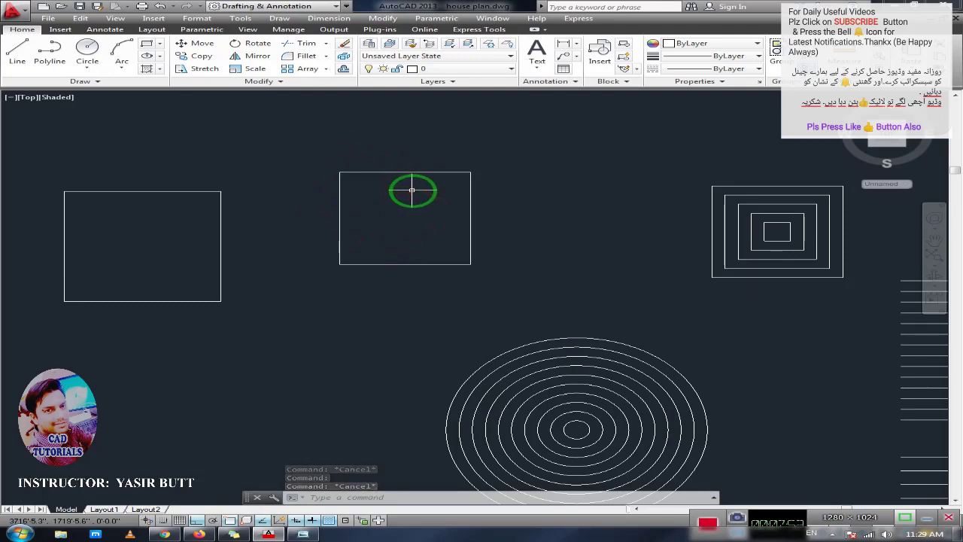
middle_drag(354, 189, 322, 189)
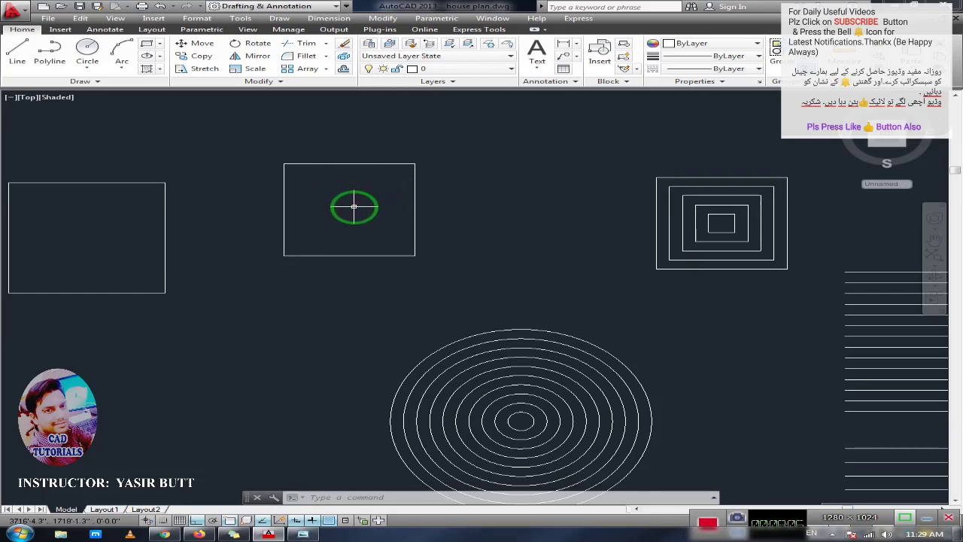
text(BO)
key(Return)
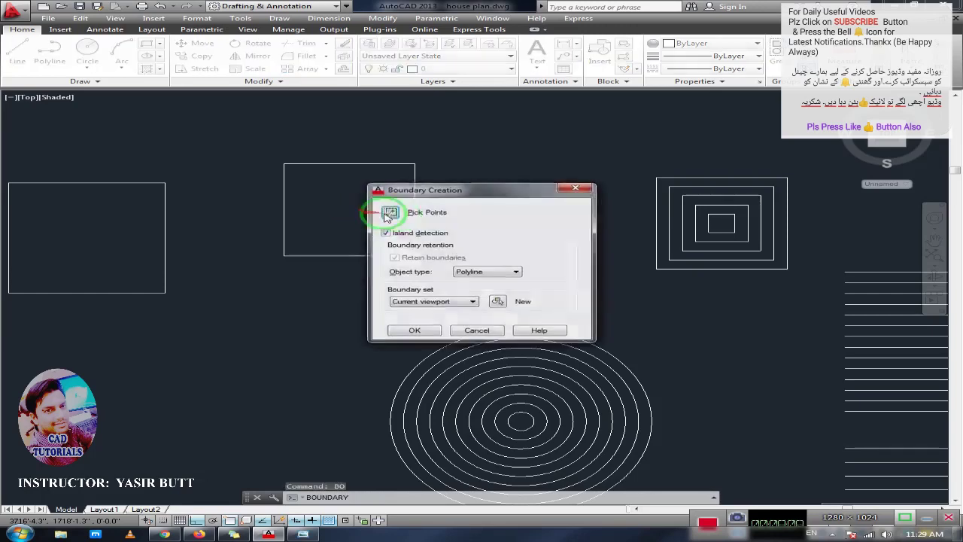
drag(451, 194, 530, 192)
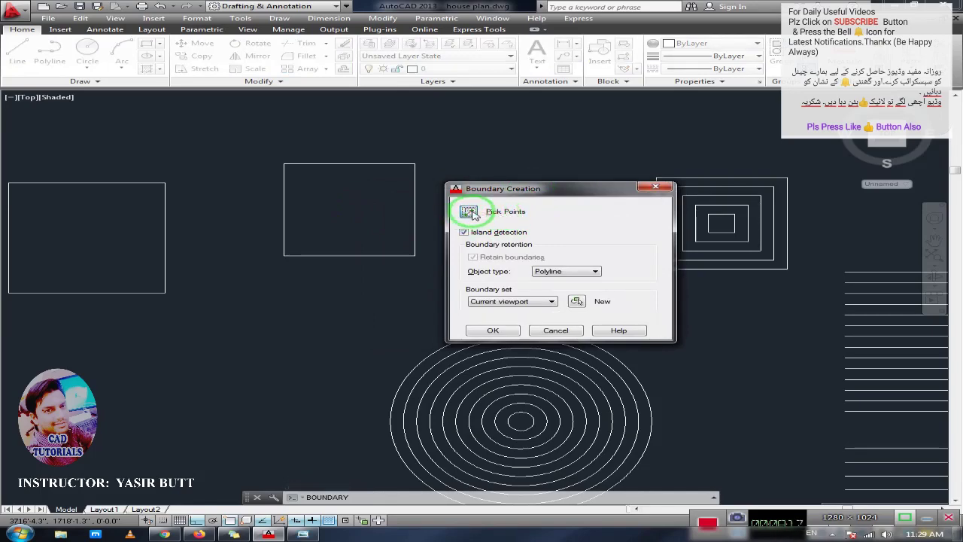
click(470, 212)
click(469, 217)
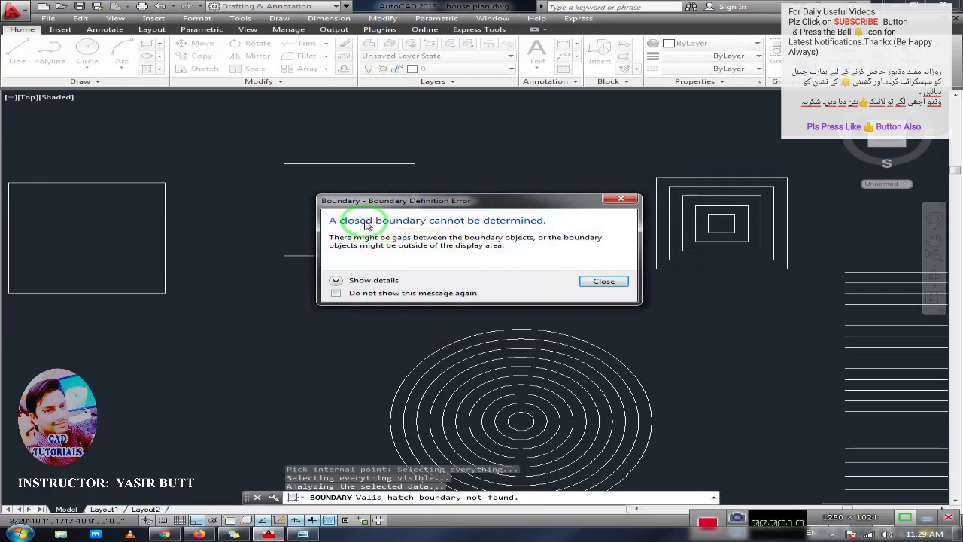
click(599, 282)
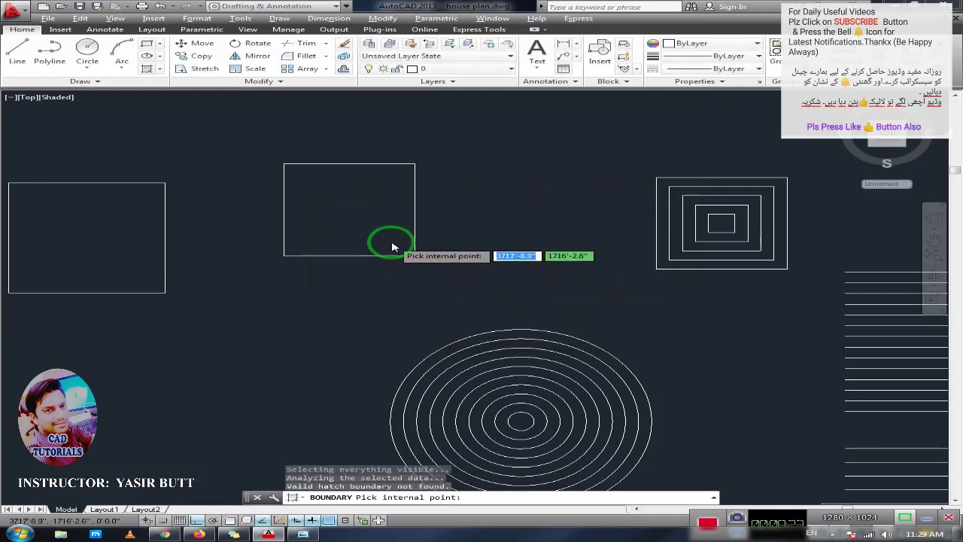
key(Escape)
middle_drag(349, 226, 409, 241)
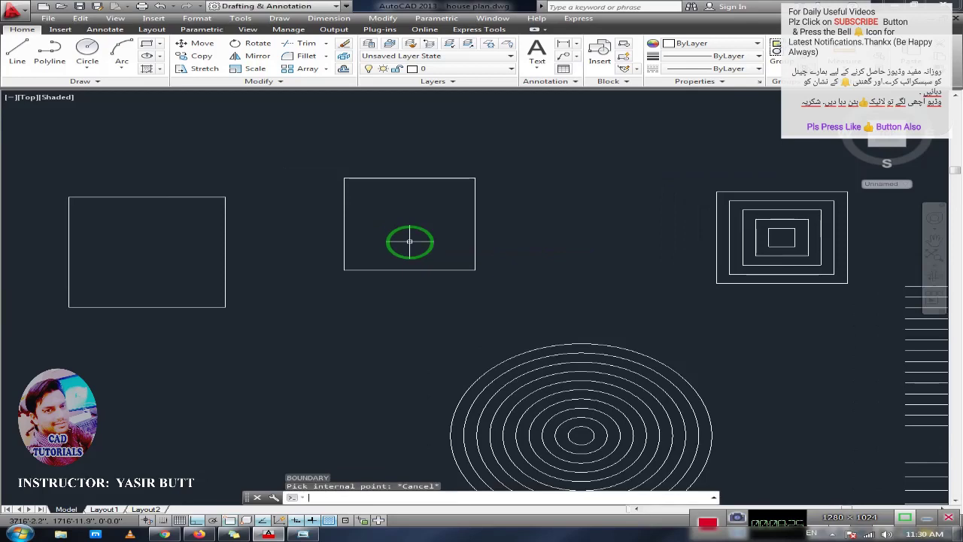
right_click(408, 235)
key(Escape)
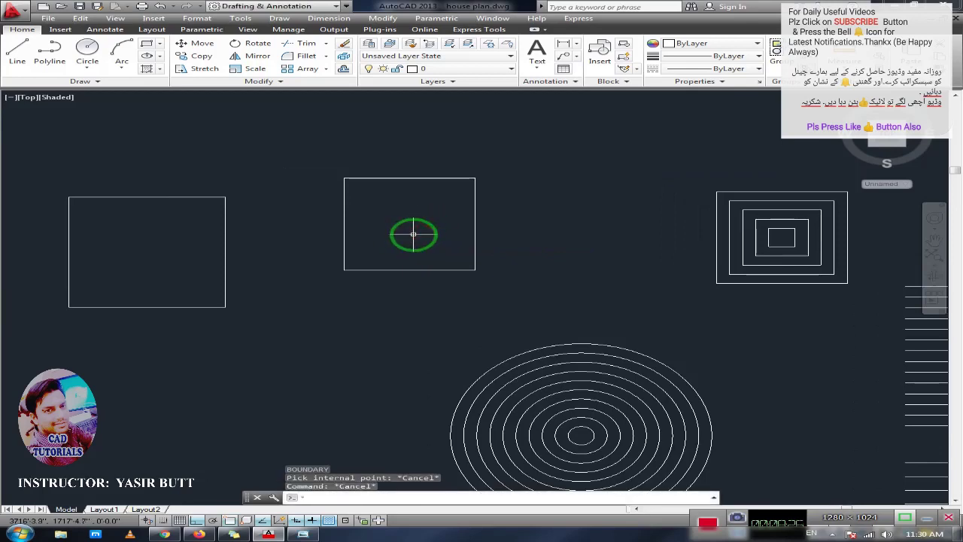
text(BO)
key(Return)
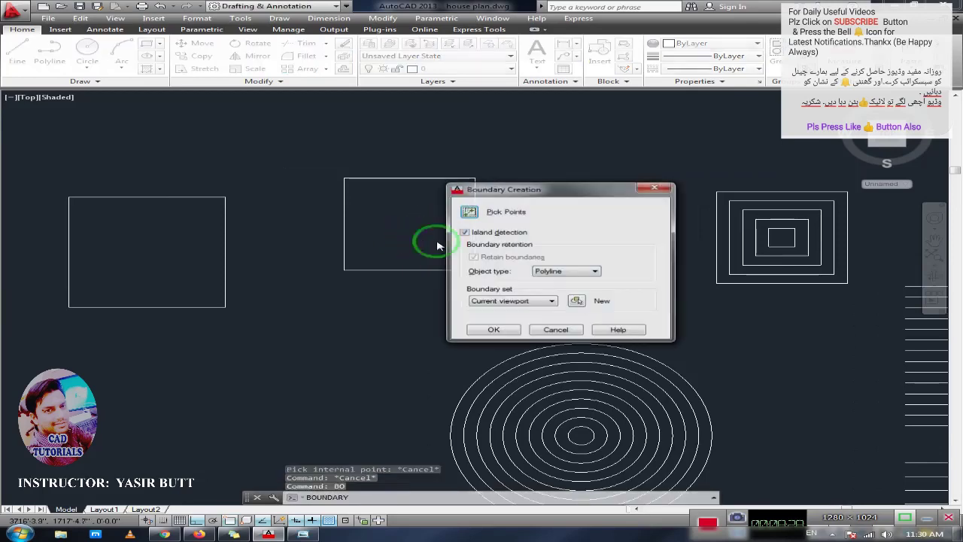
Step: Pick a point inside the middle rectangle to create one boundary polyline
click(471, 213)
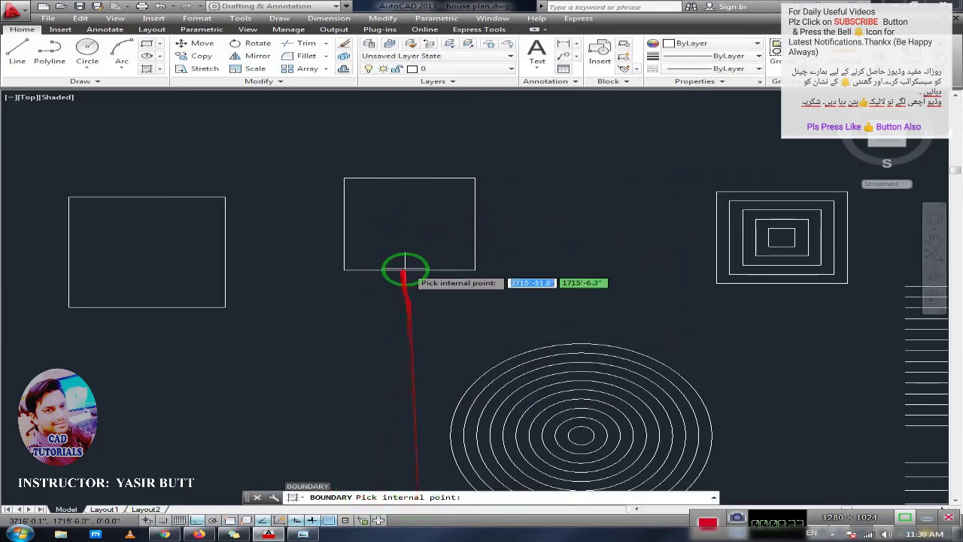
scroll(401, 219, up, 2)
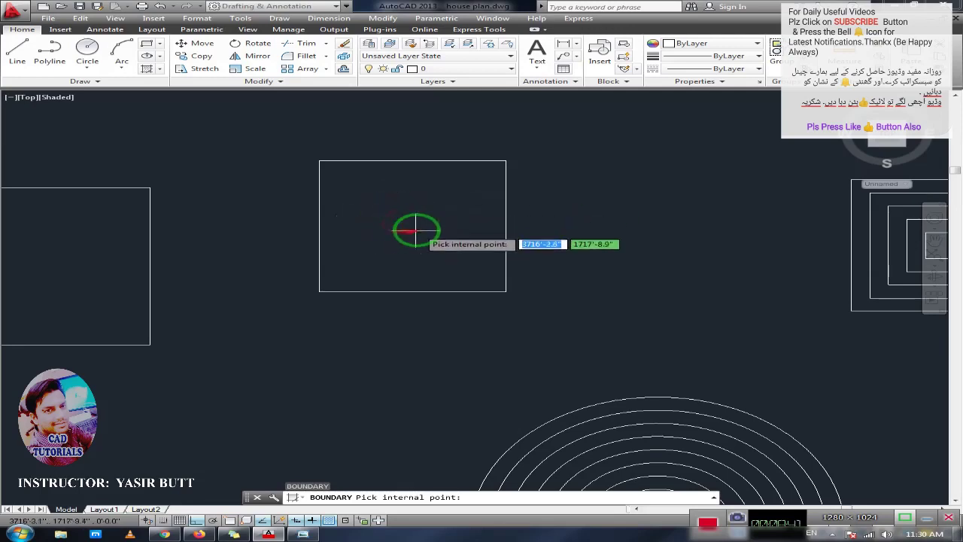
click(416, 229)
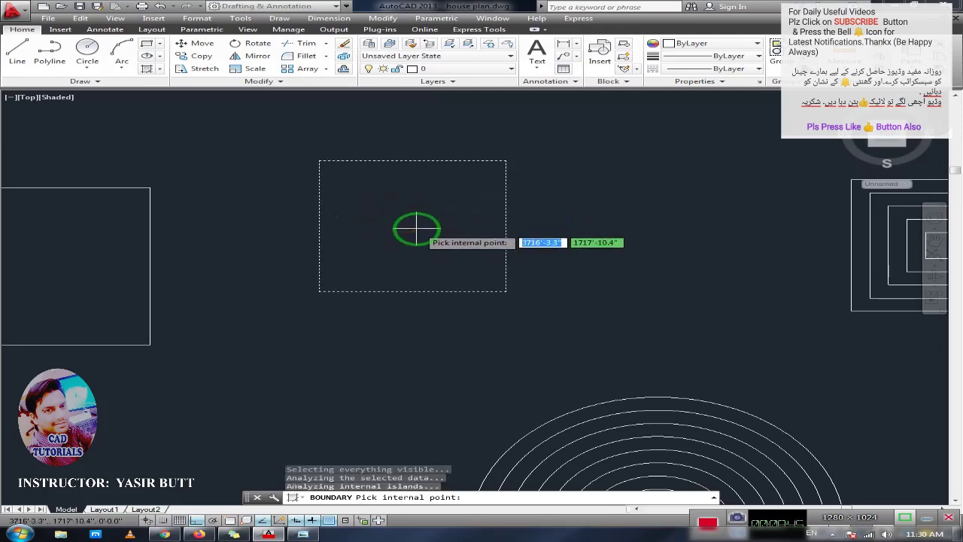
key(Return)
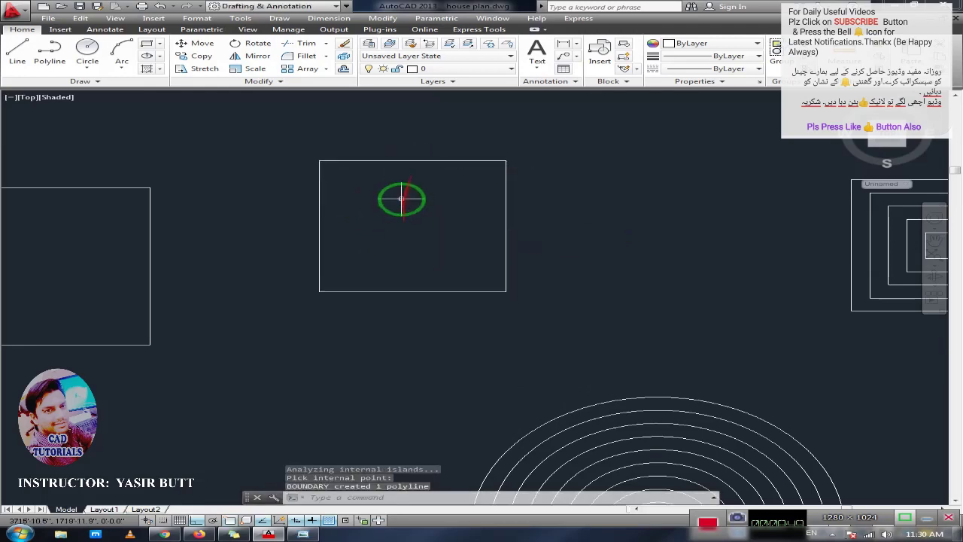
click(406, 161)
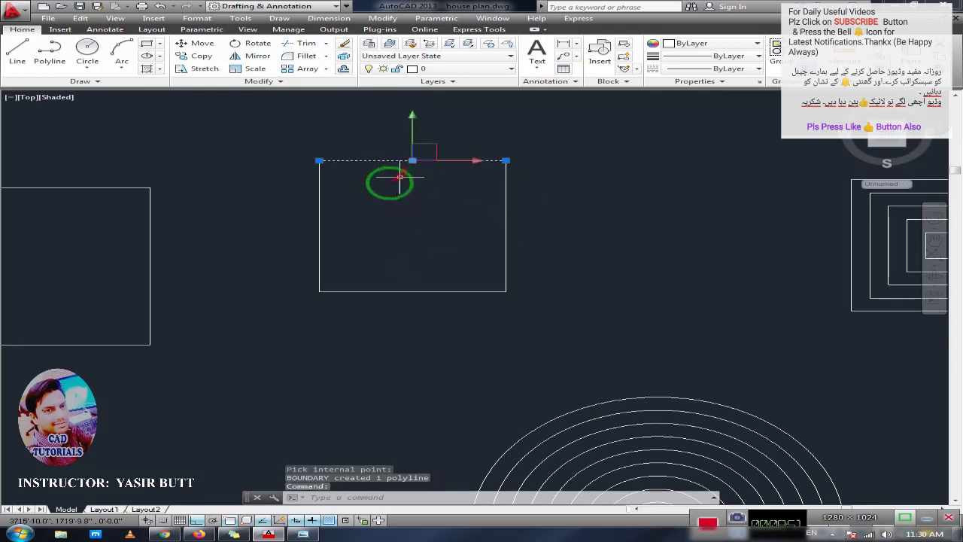
Step: Erase the separate top-edge line of the middle rectangle
click(505, 206)
key(Escape)
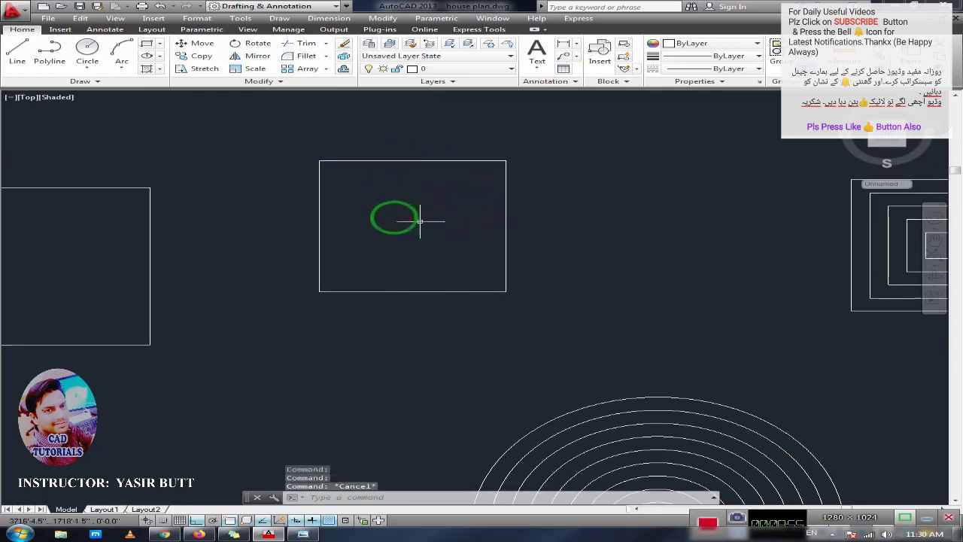
scroll(399, 175, up, 2)
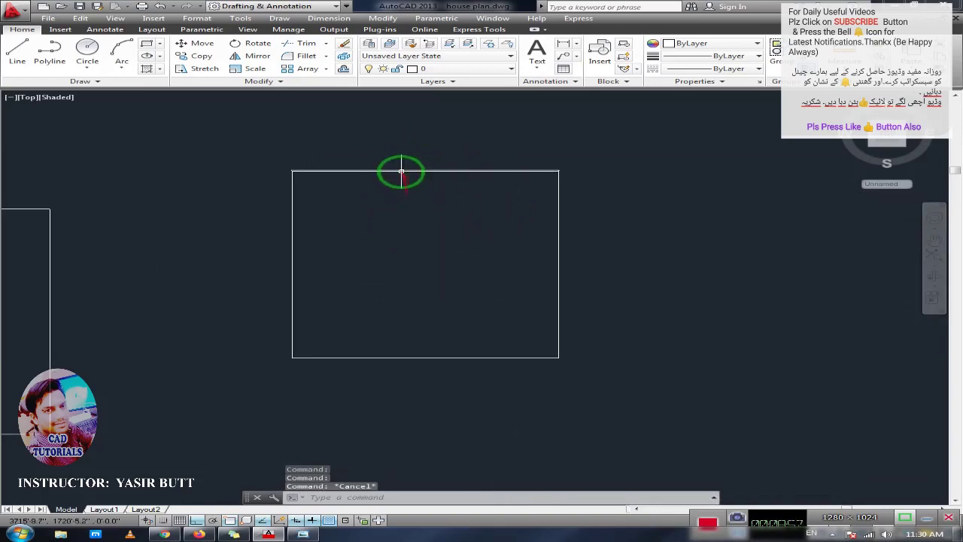
click(401, 171)
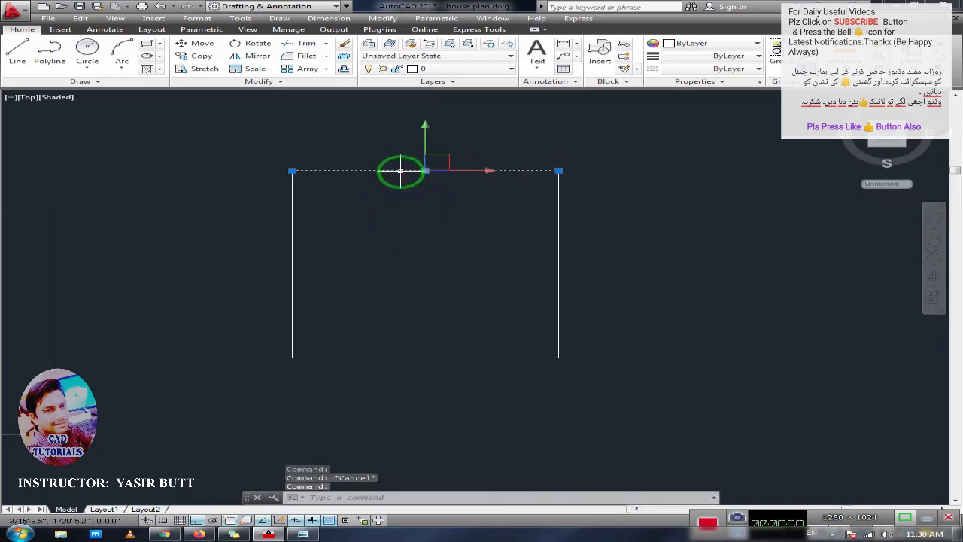
key(Delete)
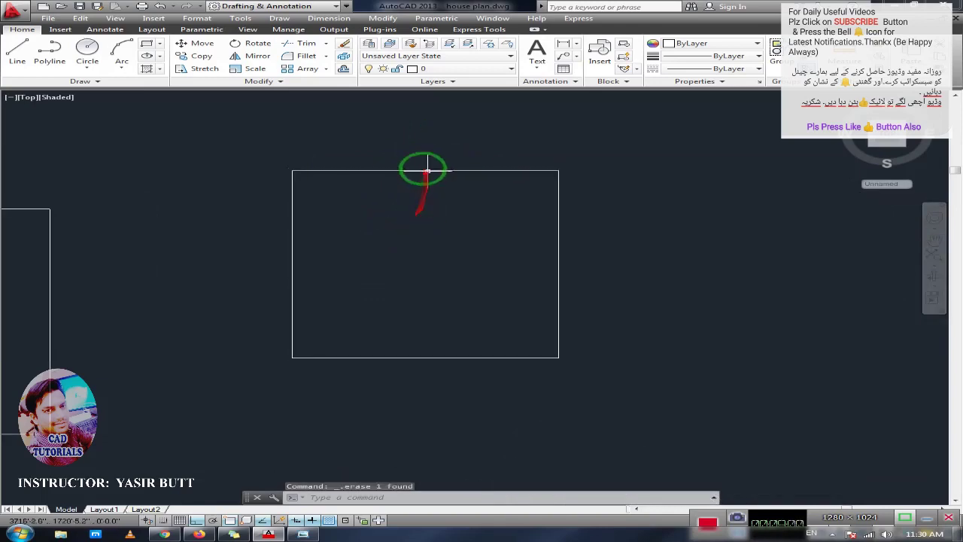
Step: Check the remaining edges to confirm they select as one closed boundary polyline
click(425, 171)
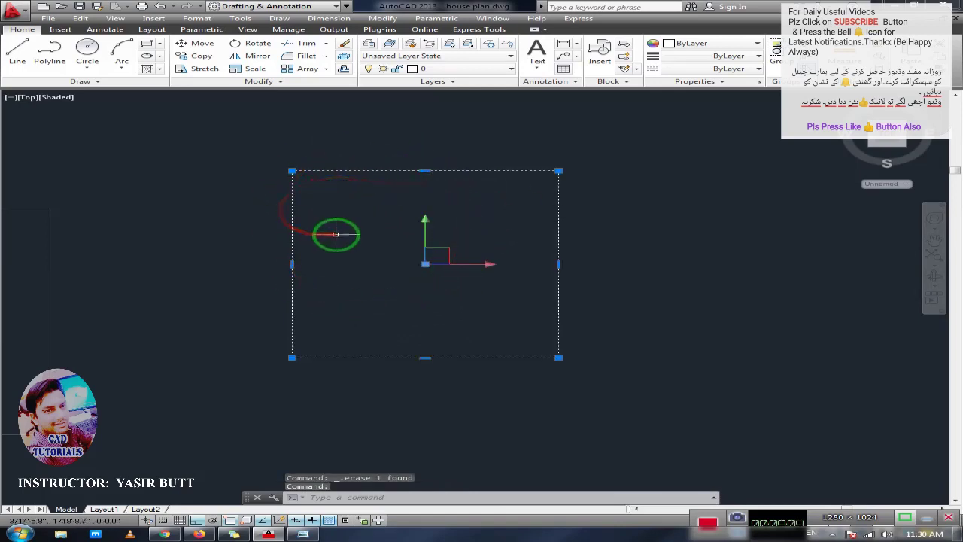
key(Escape)
middle_drag(364, 230, 346, 211)
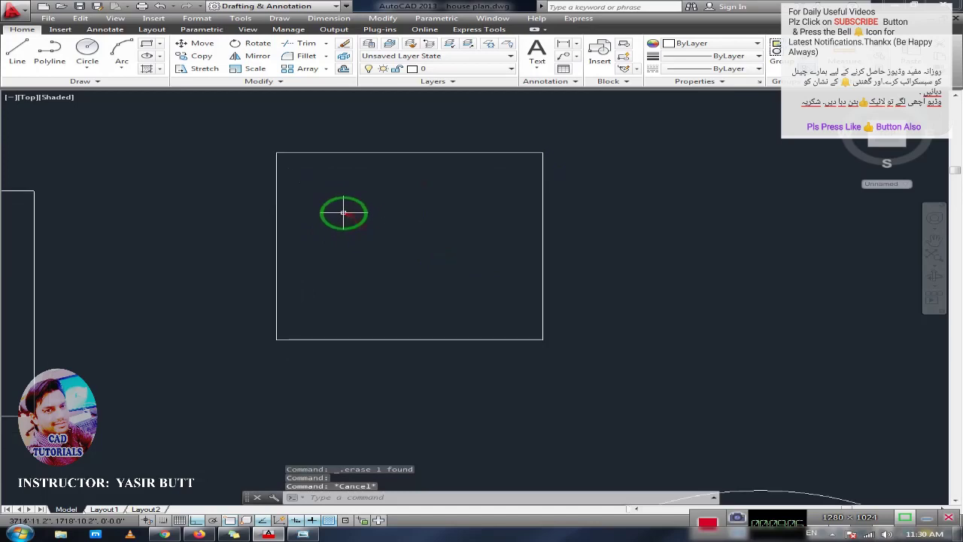
click(542, 212)
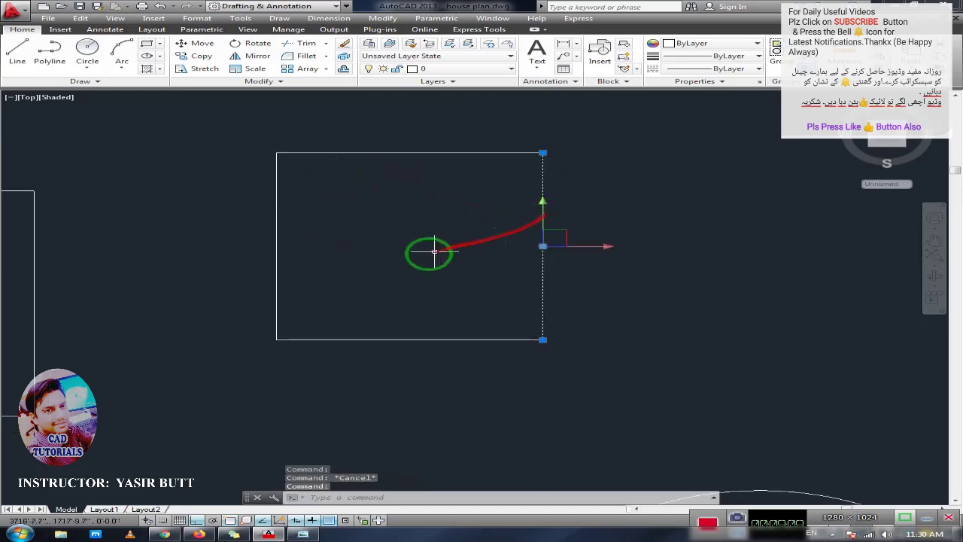
key(Escape)
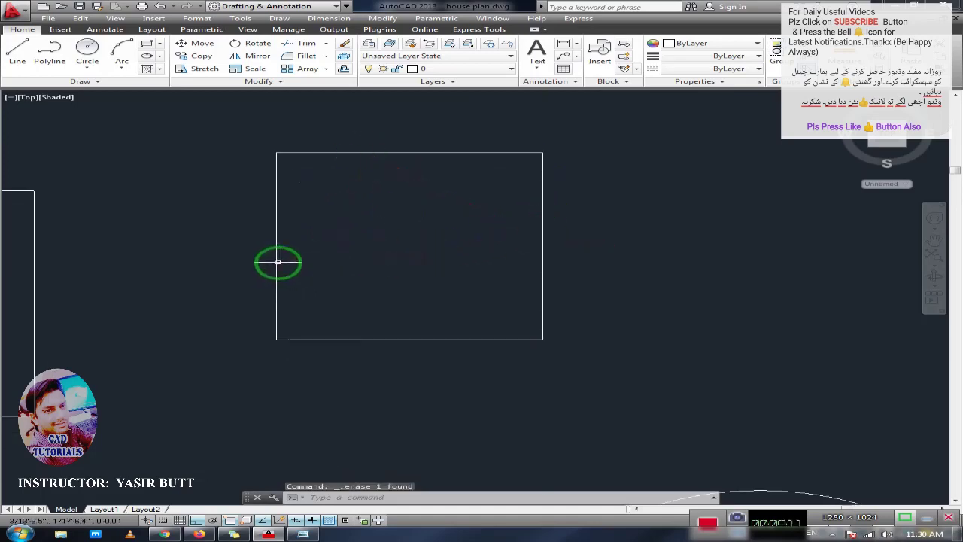
click(278, 263)
key(Escape)
middle_drag(382, 257, 391, 263)
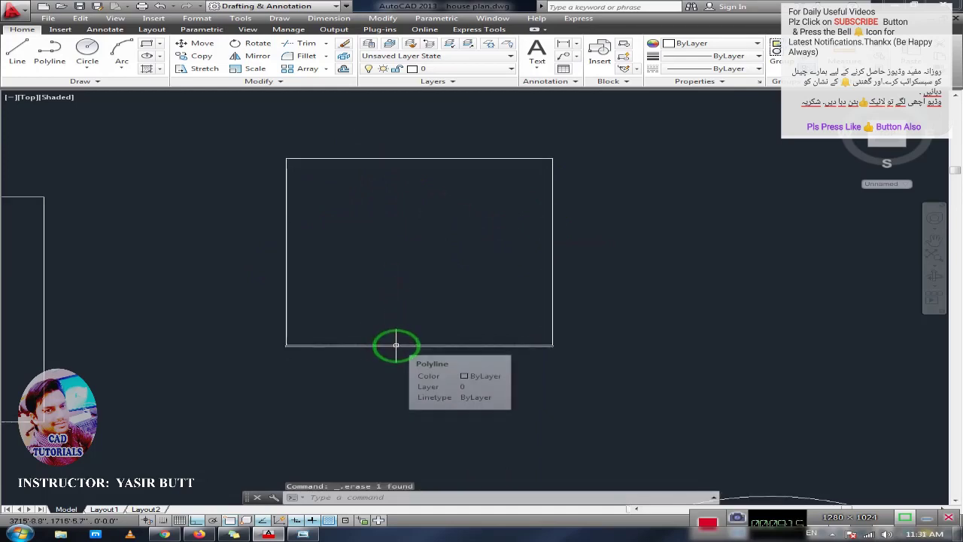
click(395, 346)
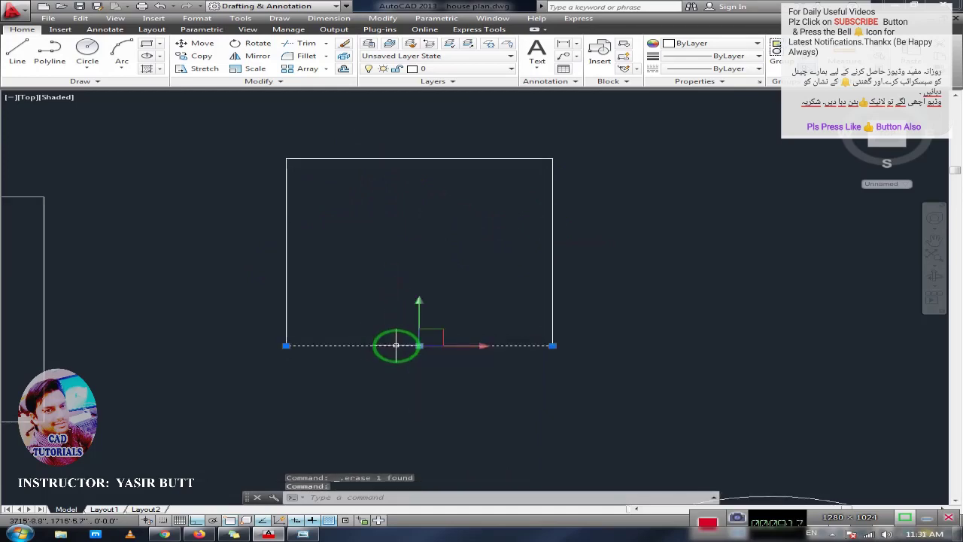
key(Escape)
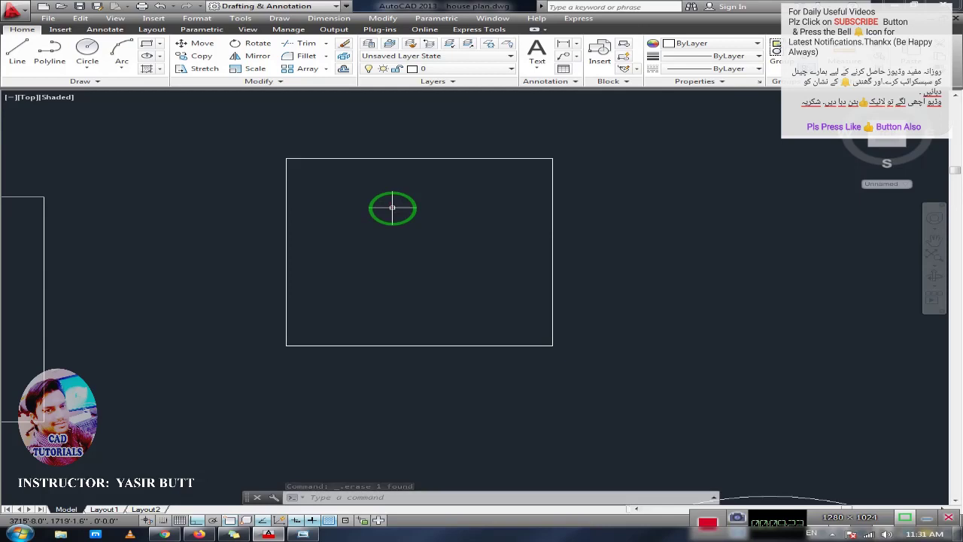
click(406, 158)
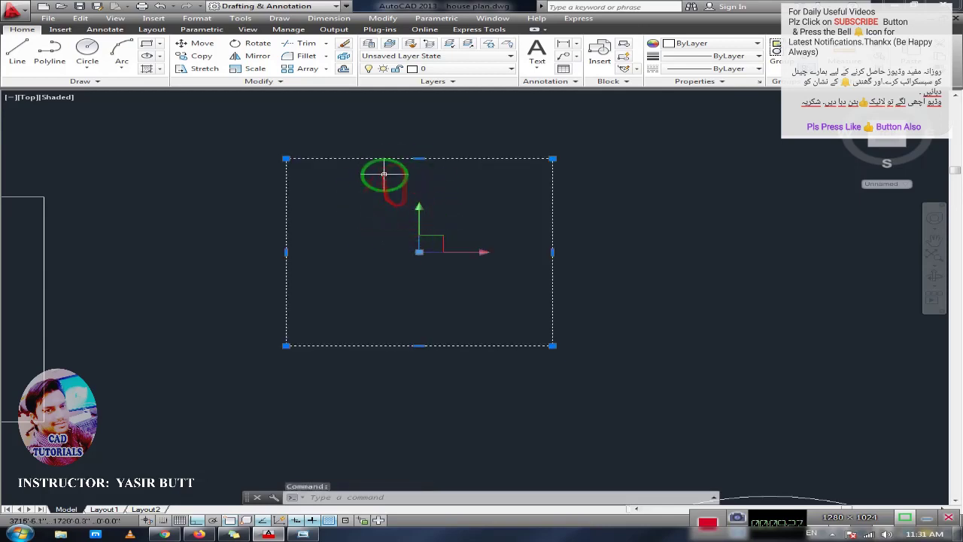
middle_drag(429, 209, 372, 208)
key(Escape)
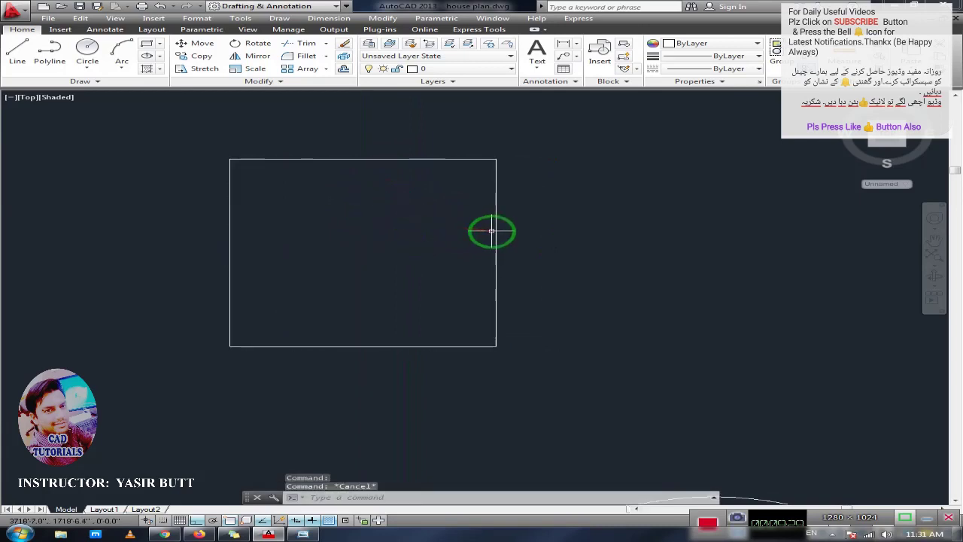
Step: Draw a closed five-sided LINE outline with a slanted upper-left edge
text(l)
key(Return)
middle_drag(497, 228, 368, 228)
click(508, 190)
click(641, 190)
click(641, 321)
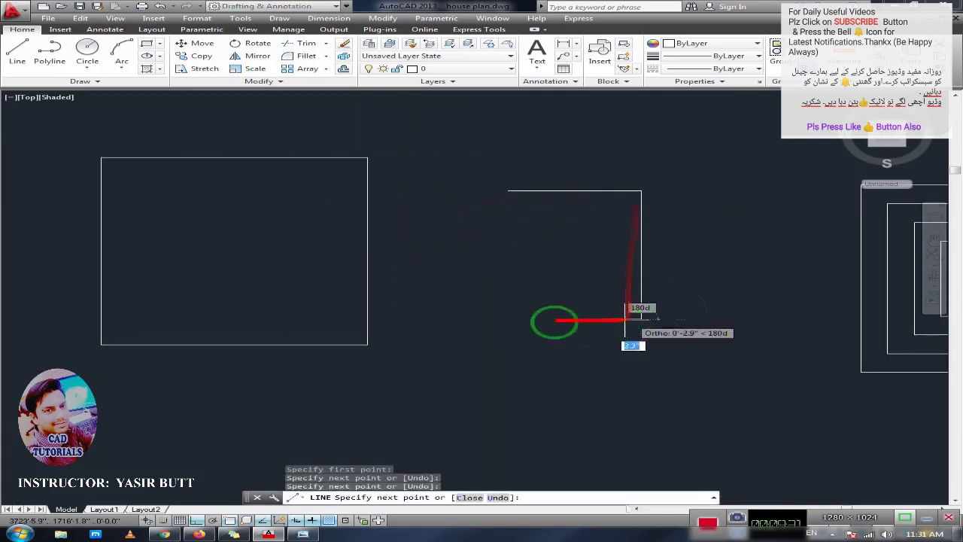
click(489, 318)
click(489, 258)
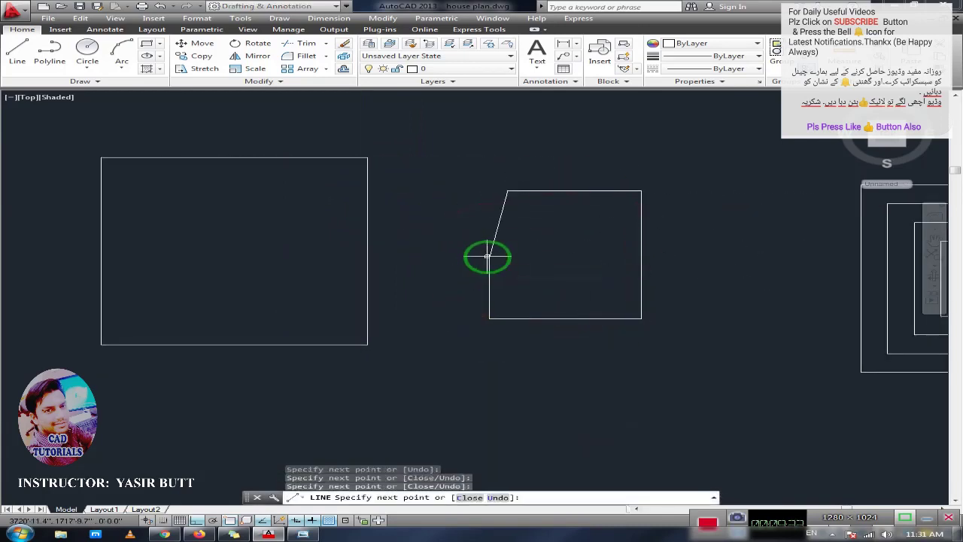
text(c)
key(Return)
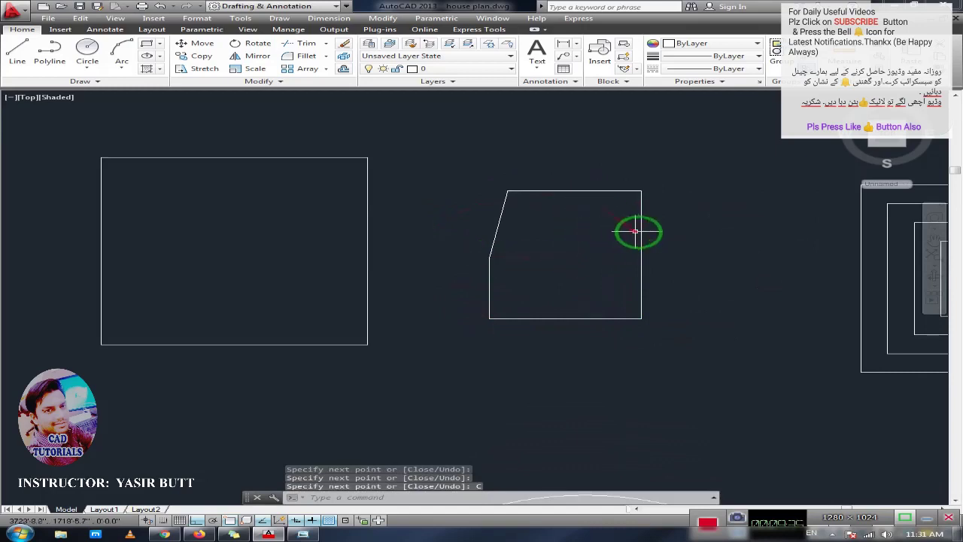
Step: Select the right, slanted and left edges to show they are separate lines
click(639, 232)
click(498, 226)
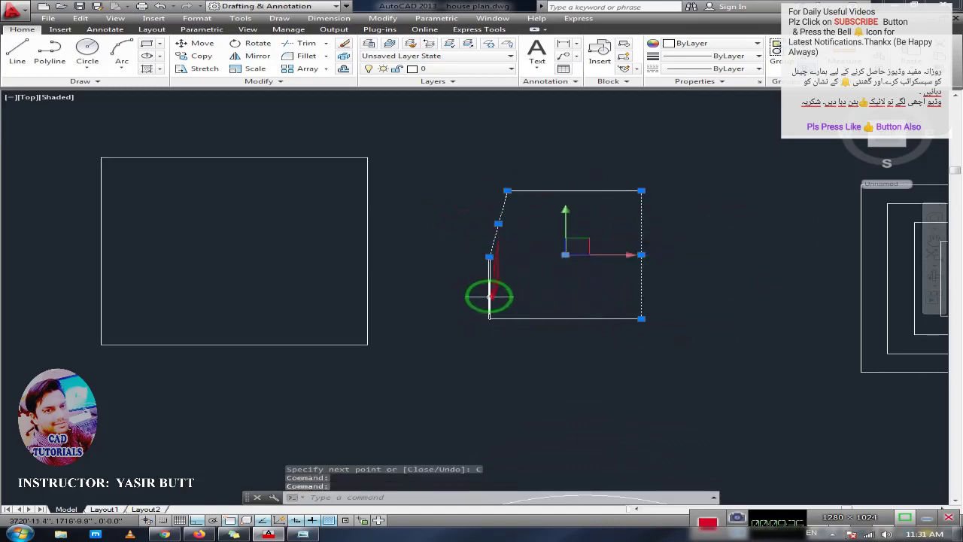
click(489, 295)
key(Escape)
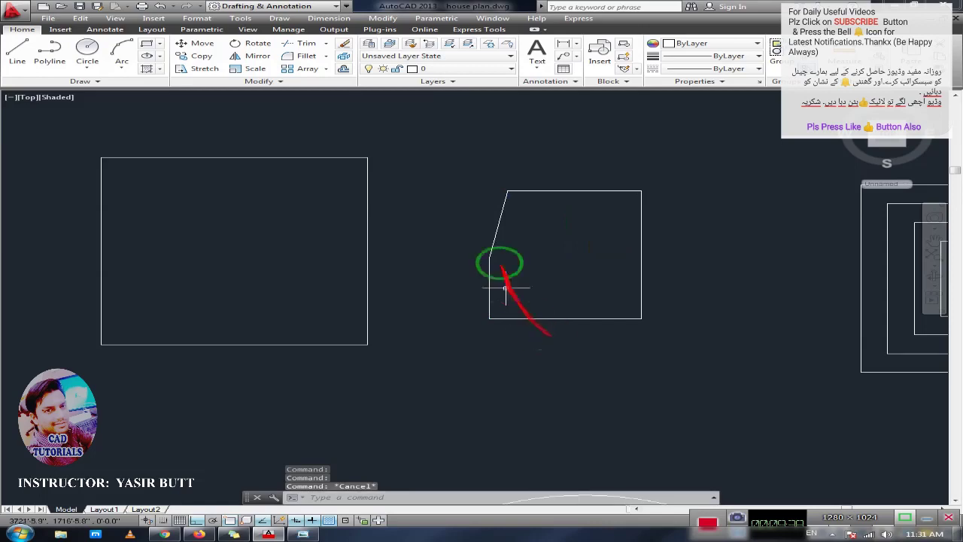
Step: Create a closed boundary polyline with BO by picking inside the five-sided outline
text(bo)
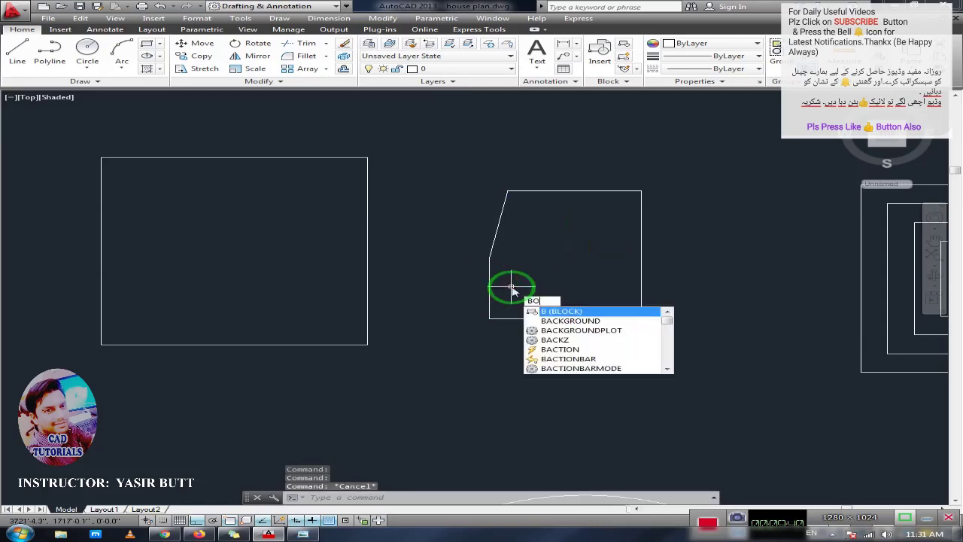
key(Return)
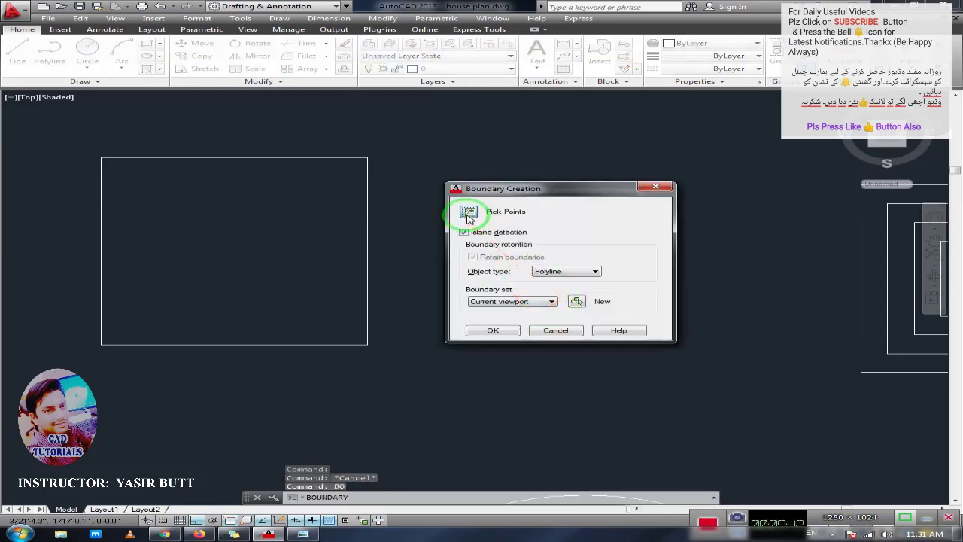
click(467, 213)
click(554, 263)
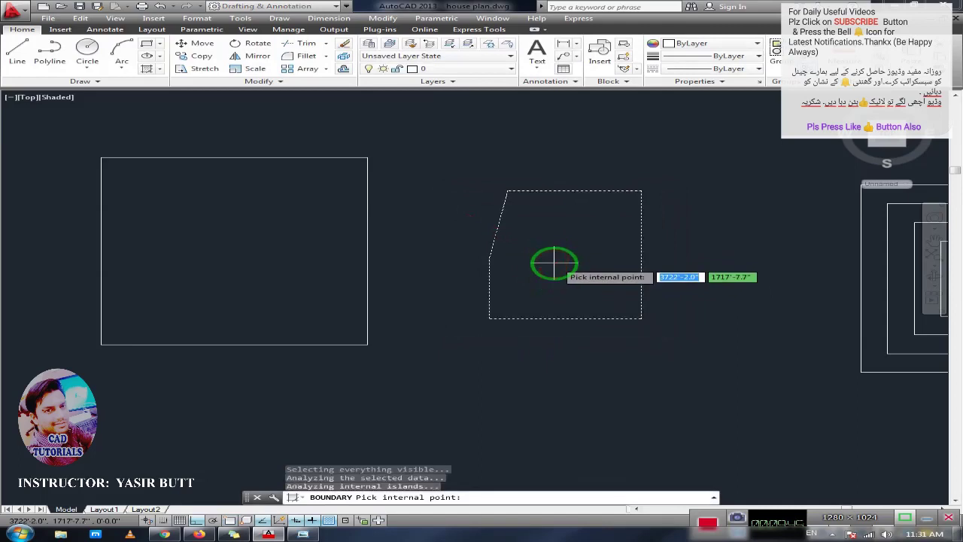
key(Return)
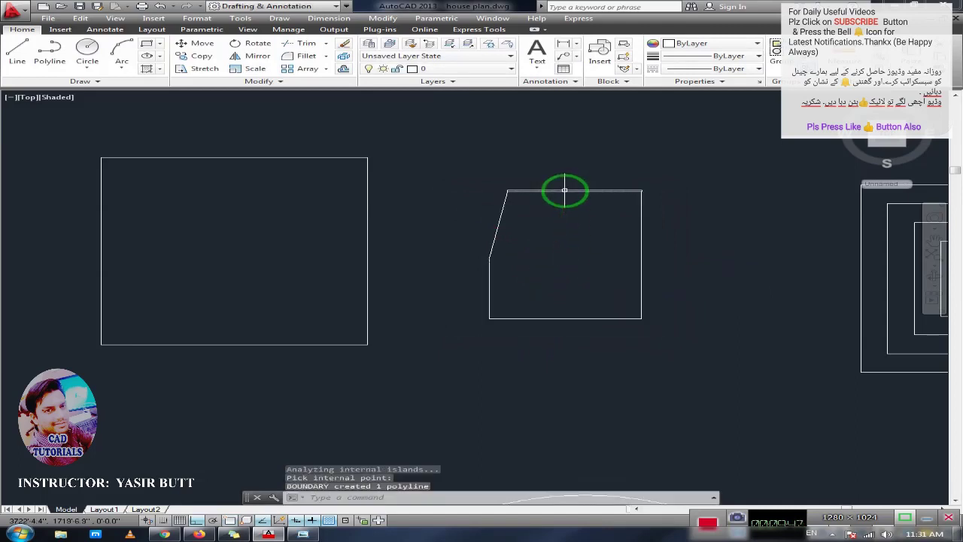
Step: Delete the duplicate top line and check the outline now selects as one polyline
click(564, 190)
key(Delete)
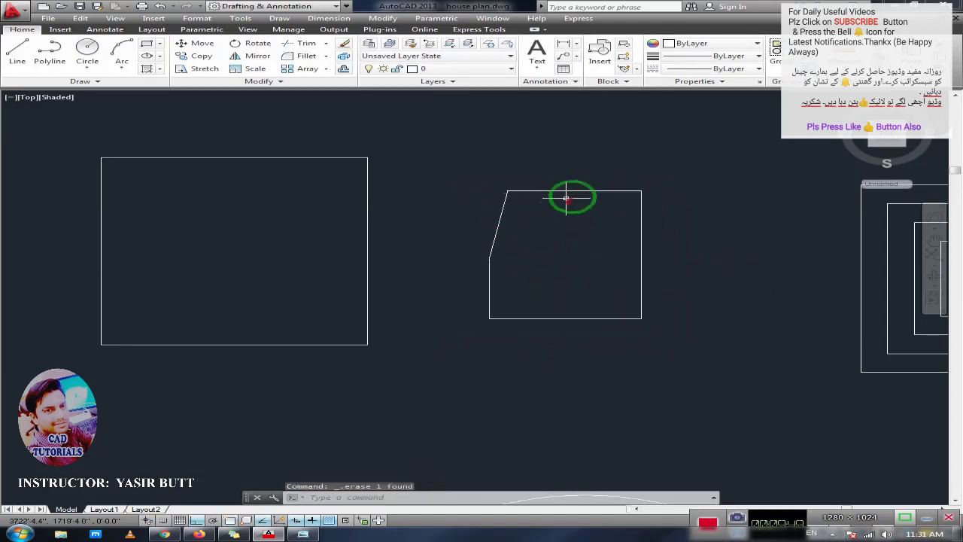
click(641, 228)
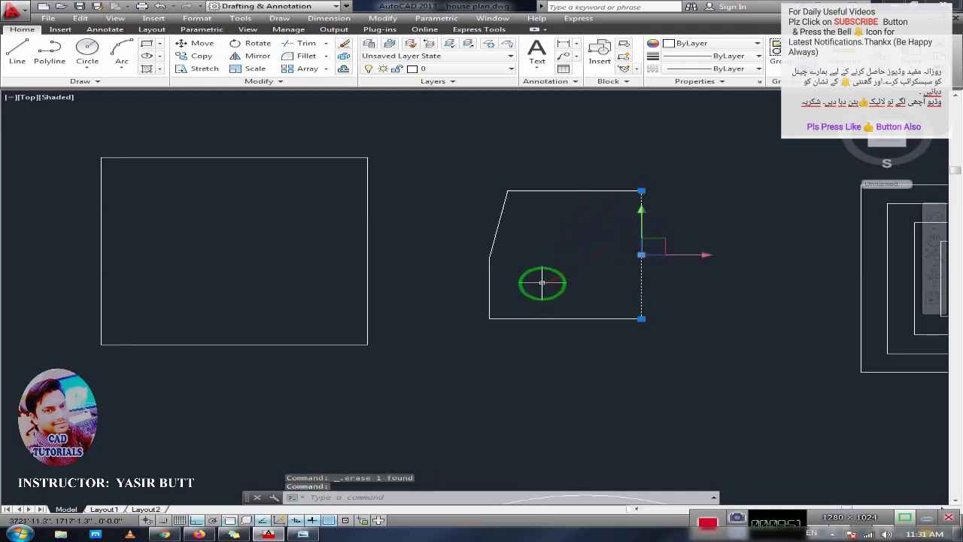
key(Escape)
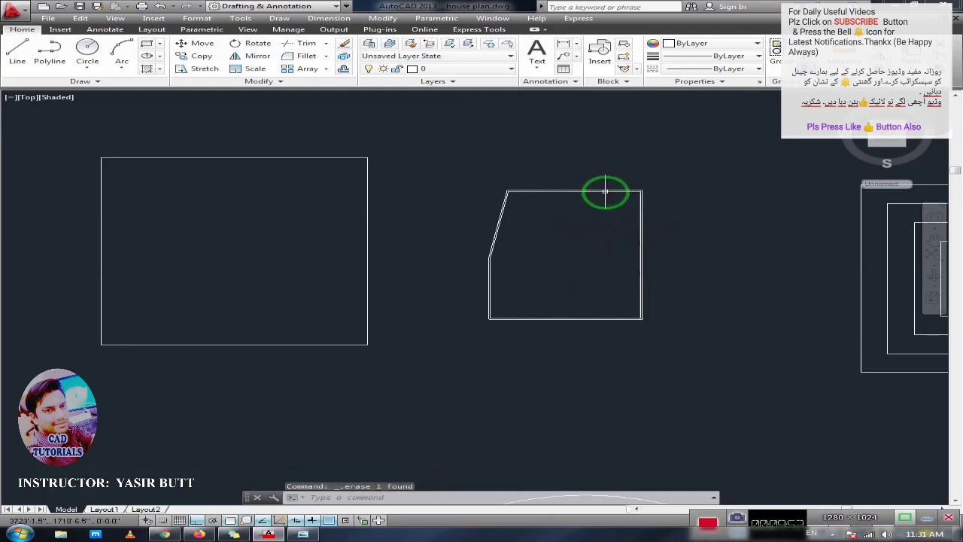
click(604, 193)
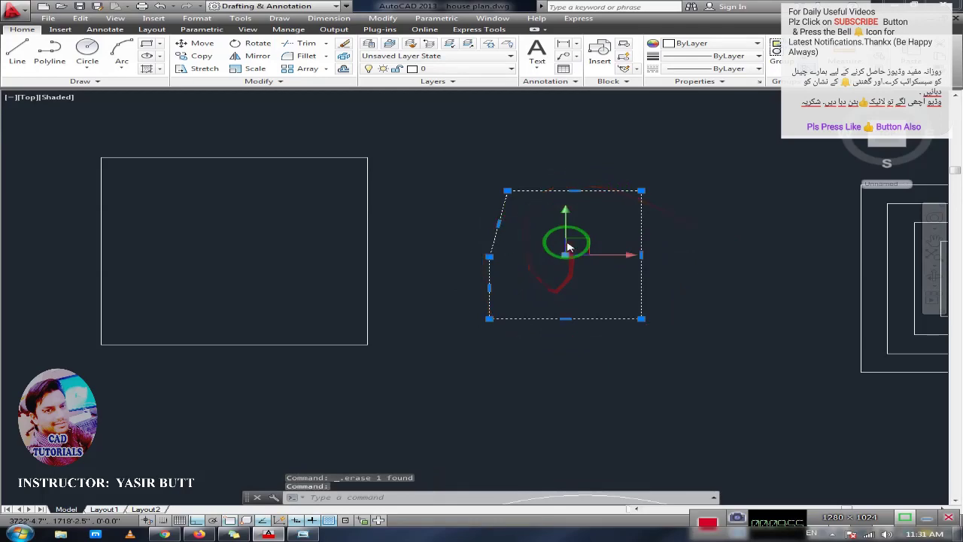
middle_drag(406, 247, 501, 248)
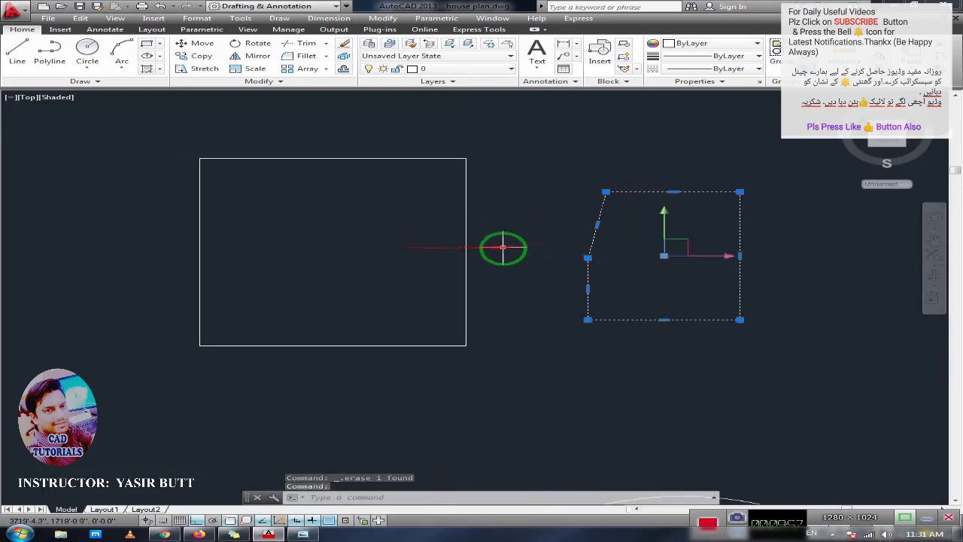
middle_drag(344, 251, 421, 251)
key(Escape)
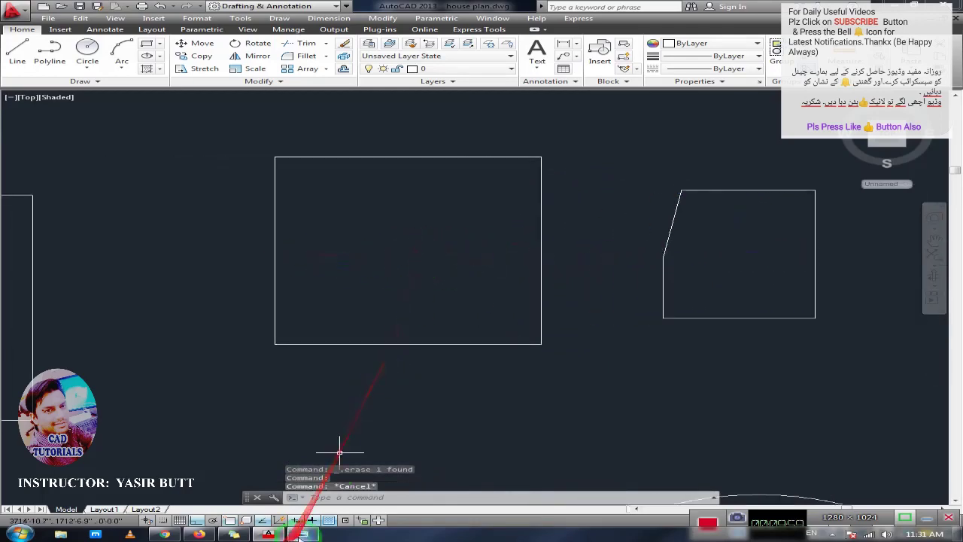
click(302, 533)
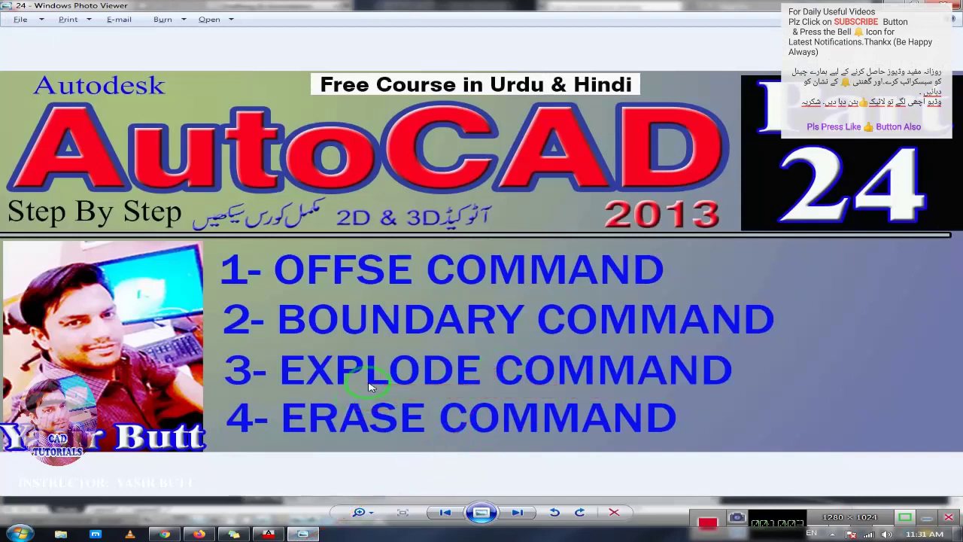
Step: Close the Part 24 title image, then pan back and select the large rectangle
click(302, 534)
middle_drag(380, 316, 180, 311)
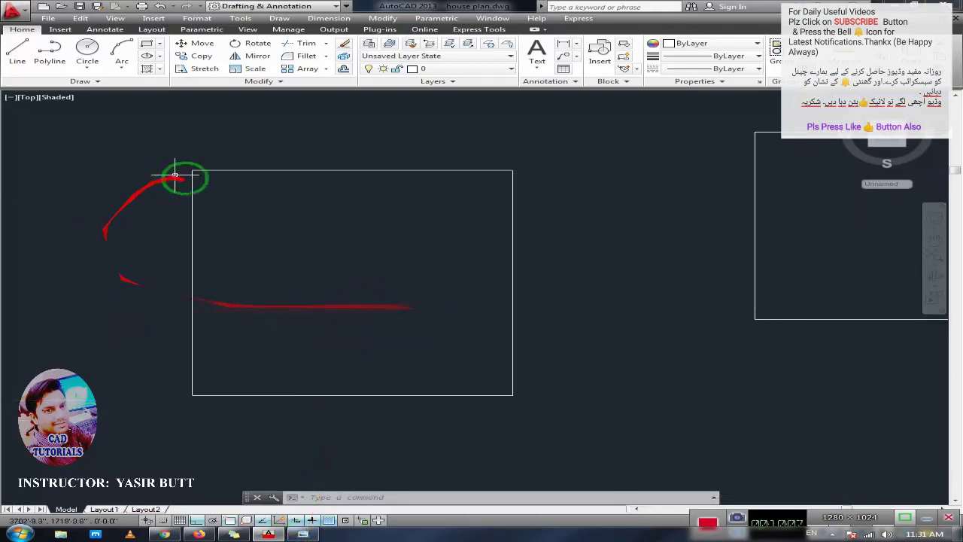
click(247, 171)
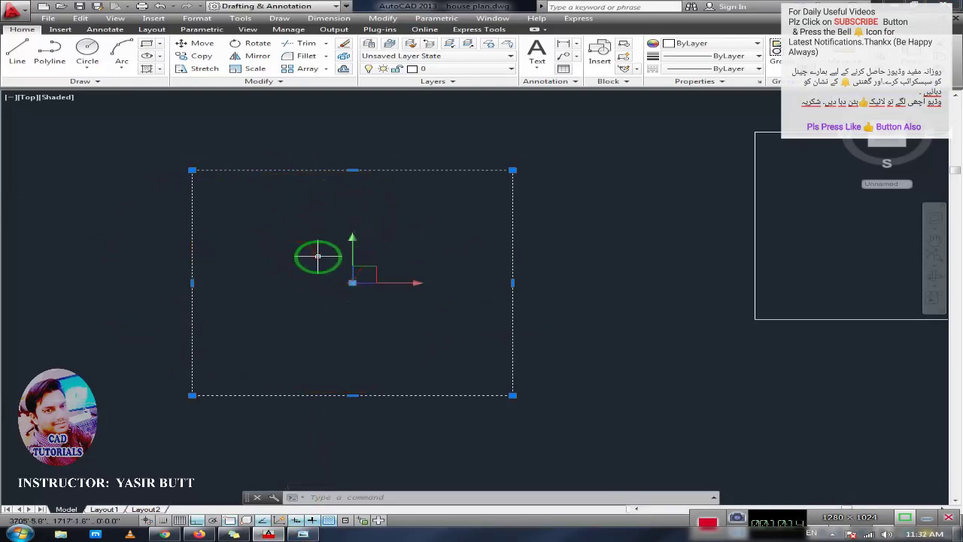
Step: Explode the large rectangle with X and check its top, right and left edges select separately
key(Escape)
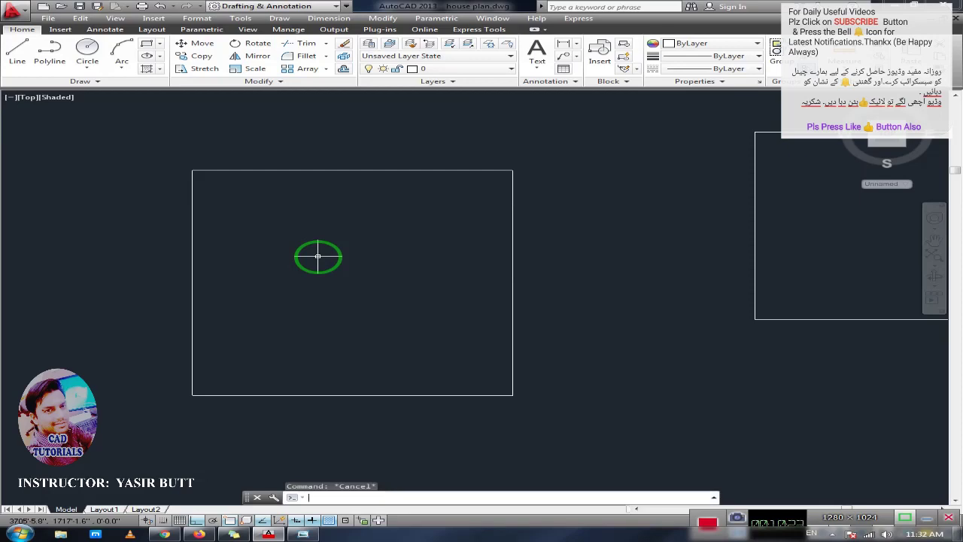
text(x)
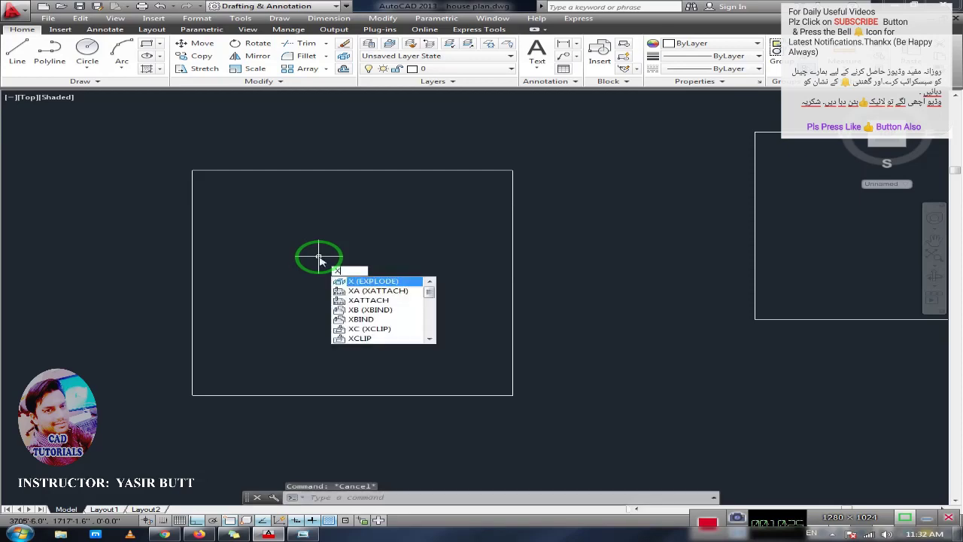
key(Return)
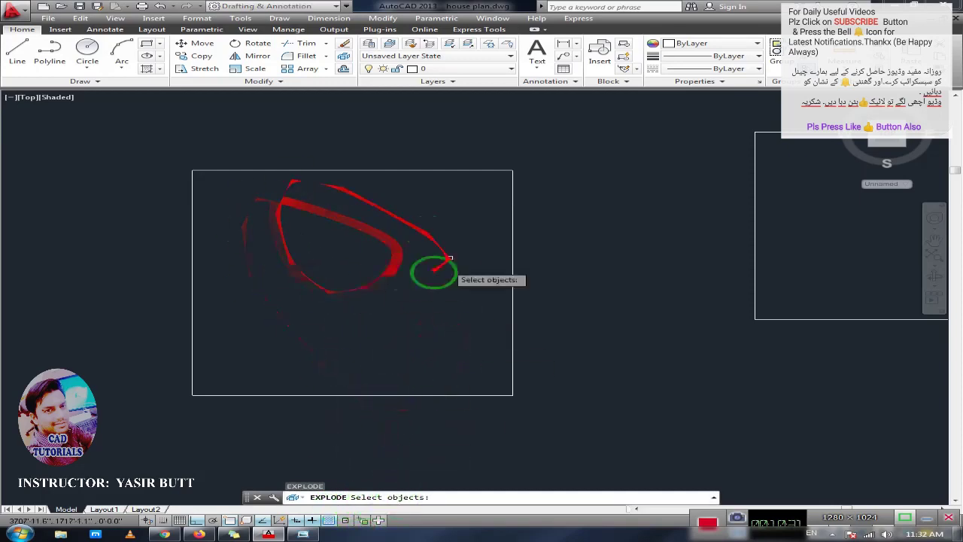
click(367, 170)
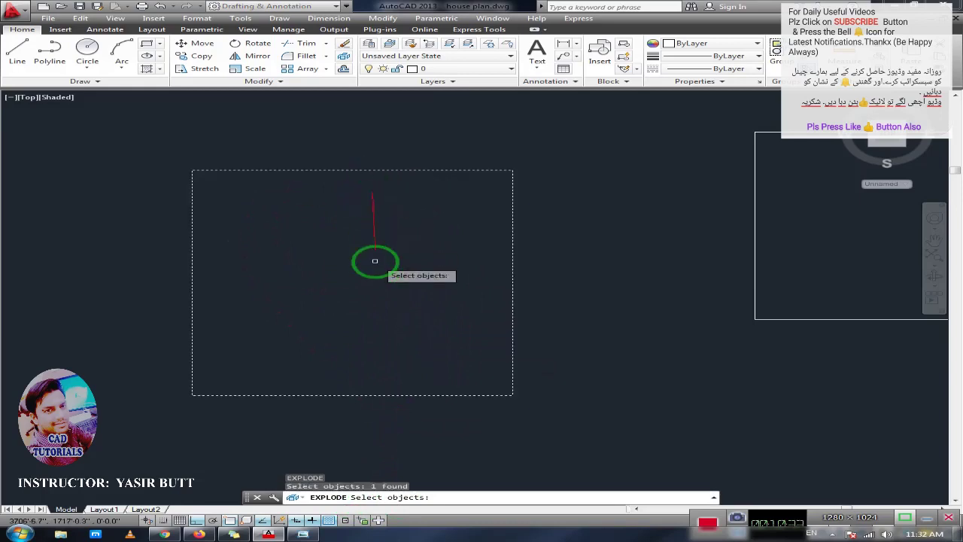
key(Return)
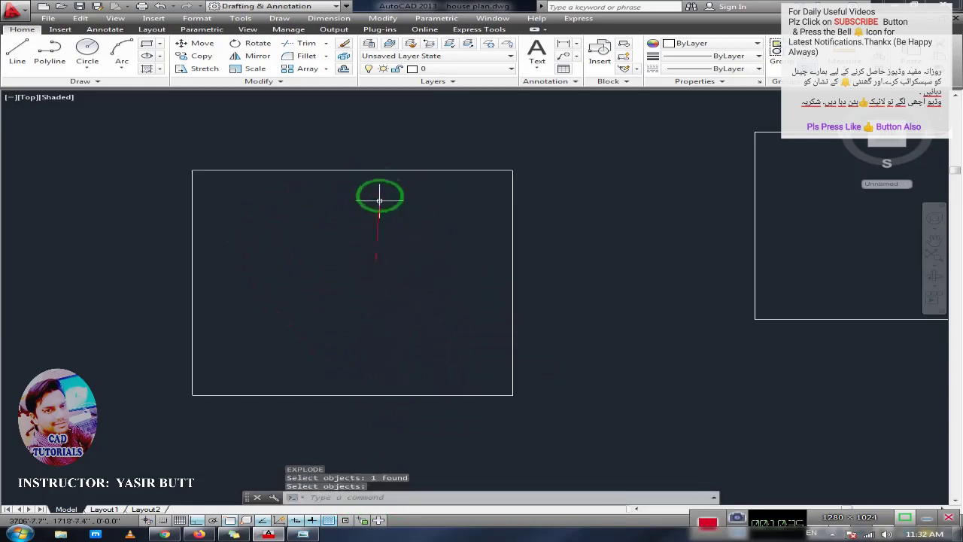
click(369, 170)
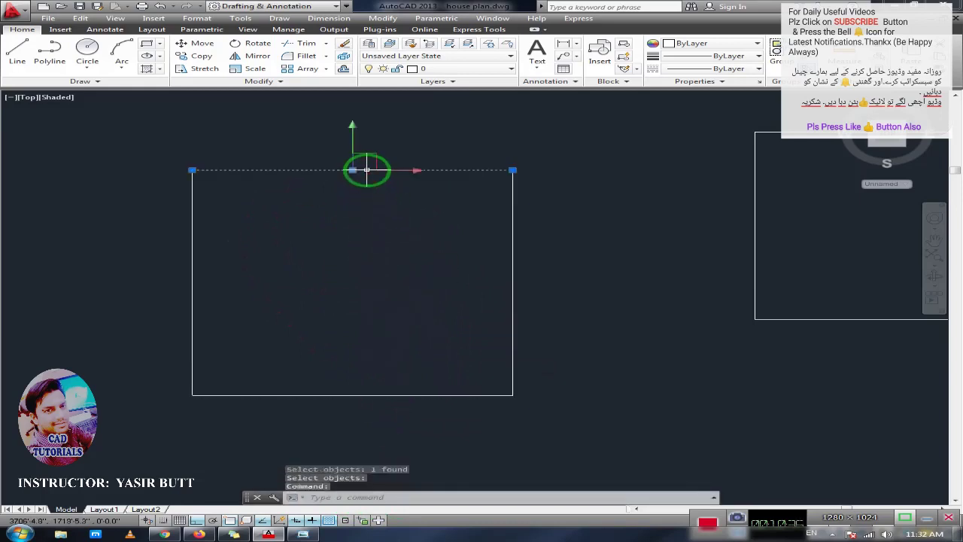
click(513, 296)
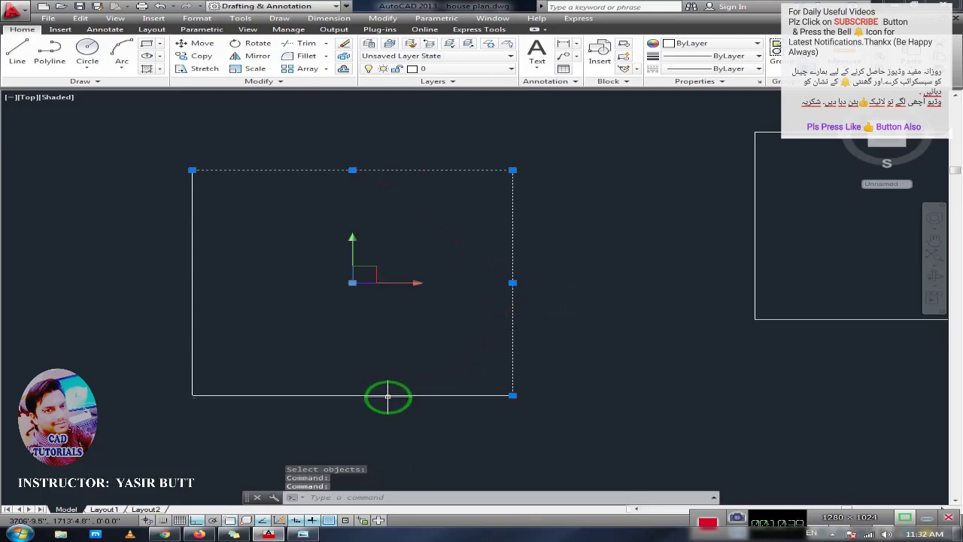
key(Escape)
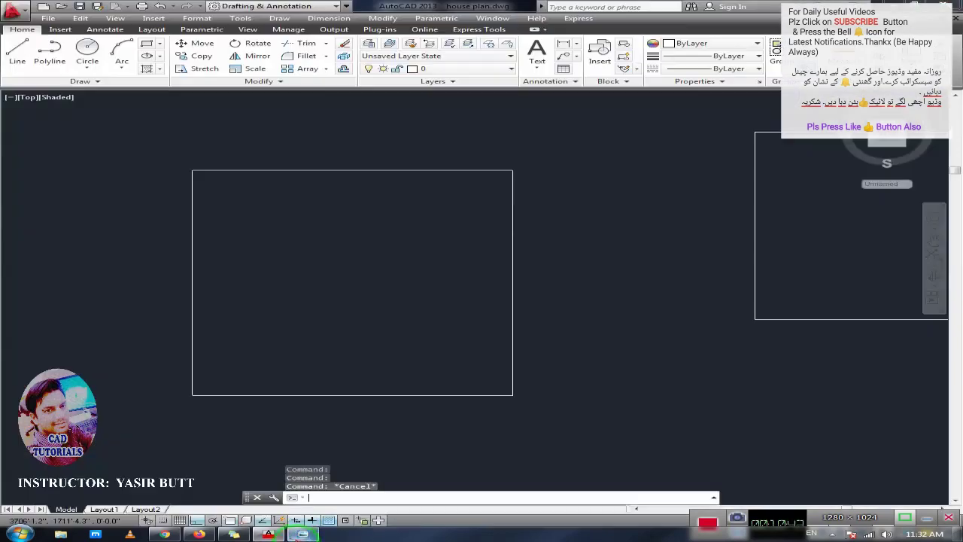
click(352, 170)
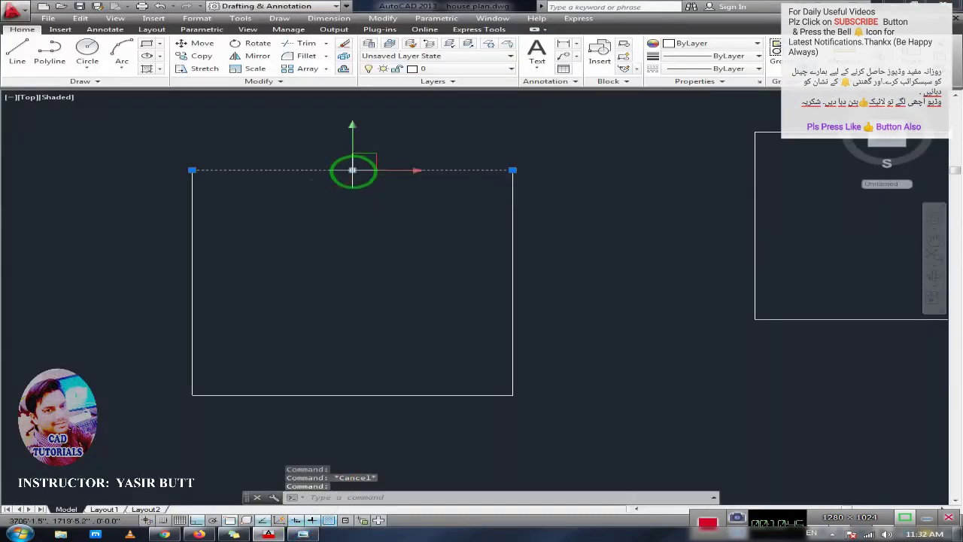
click(191, 261)
key(Escape)
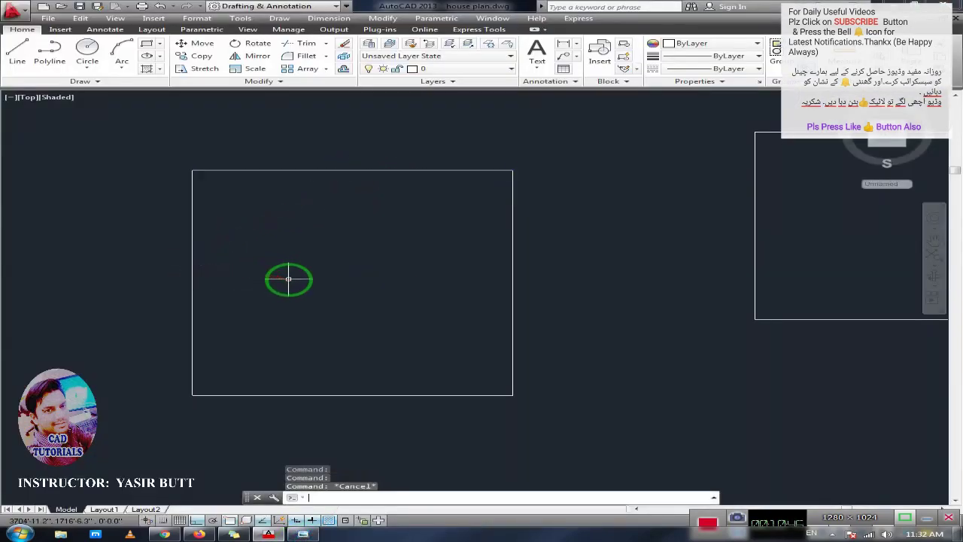
Step: Create a boundary polyline by picking a point inside the rectangle
text(BO)
key(Return)
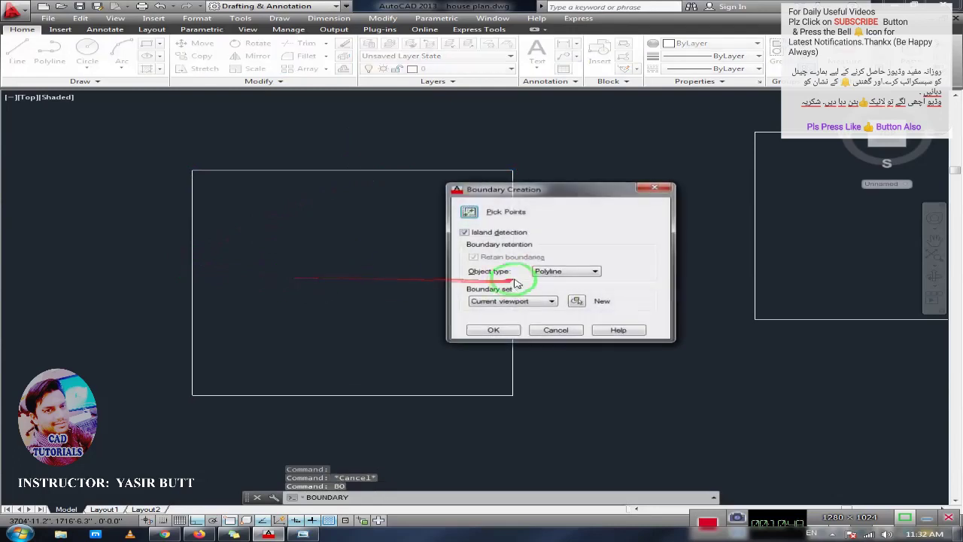
click(470, 213)
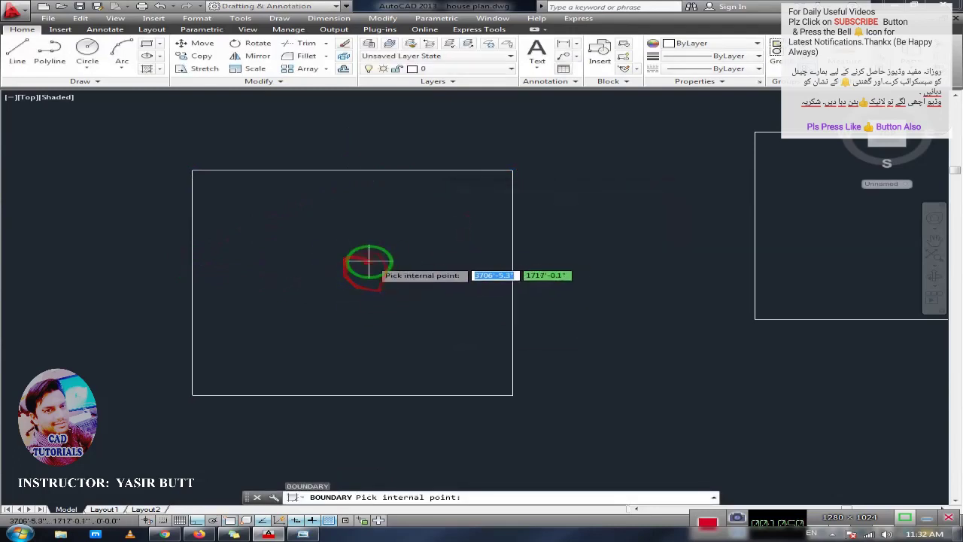
click(368, 261)
key(Return)
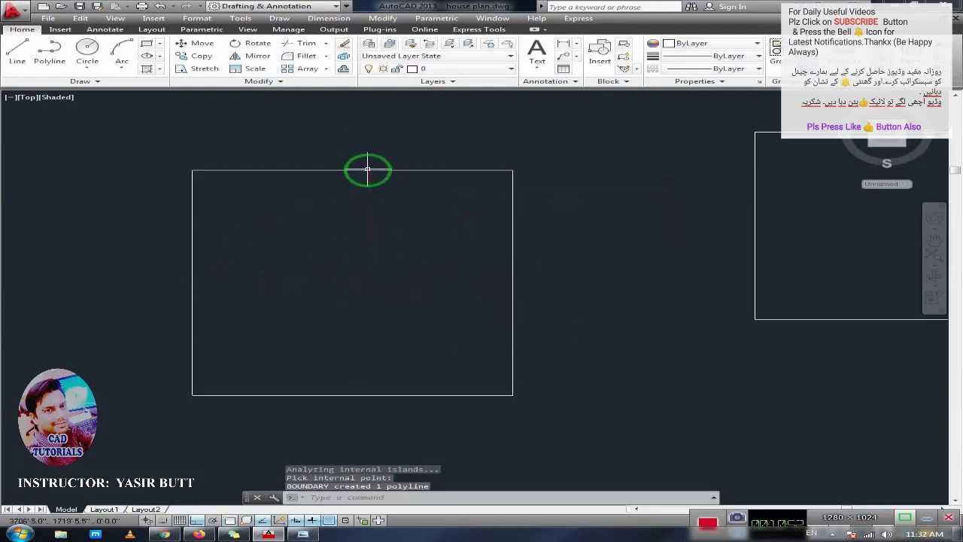
Step: Erase the overlapping top, left and right edge lines
click(369, 170)
click(192, 214)
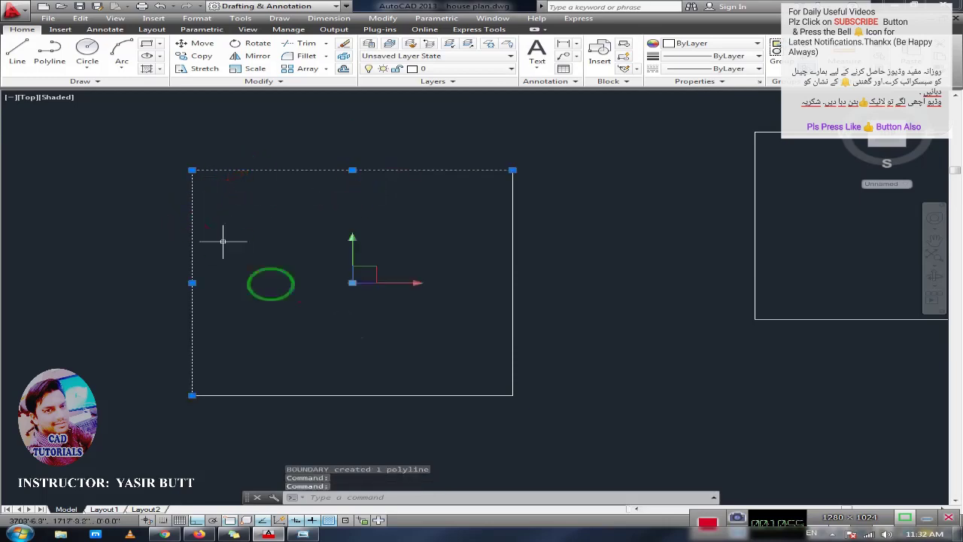
key(Delete)
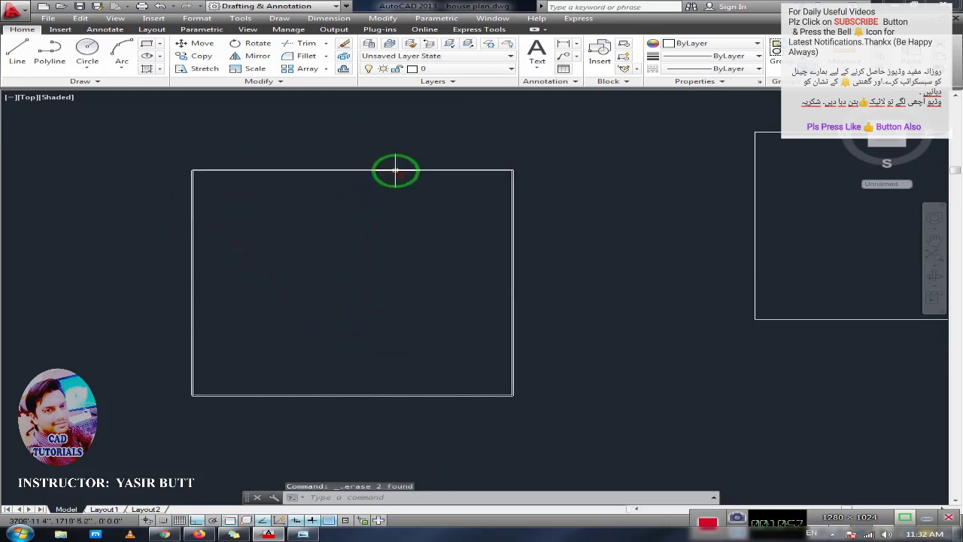
click(514, 241)
key(Delete)
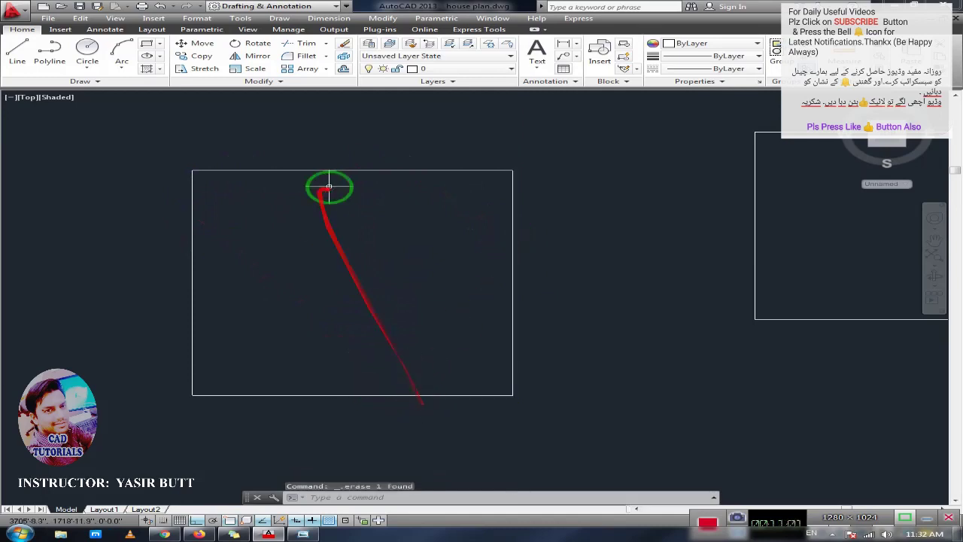
Step: Zoom in and confirm the rectangle selects as a single closed polyline
mouse_move(327, 187)
middle_down()
mouse_move(357, 200)
mouse_move(369, 189)
middle_up()
scroll(359, 201, up, 2)
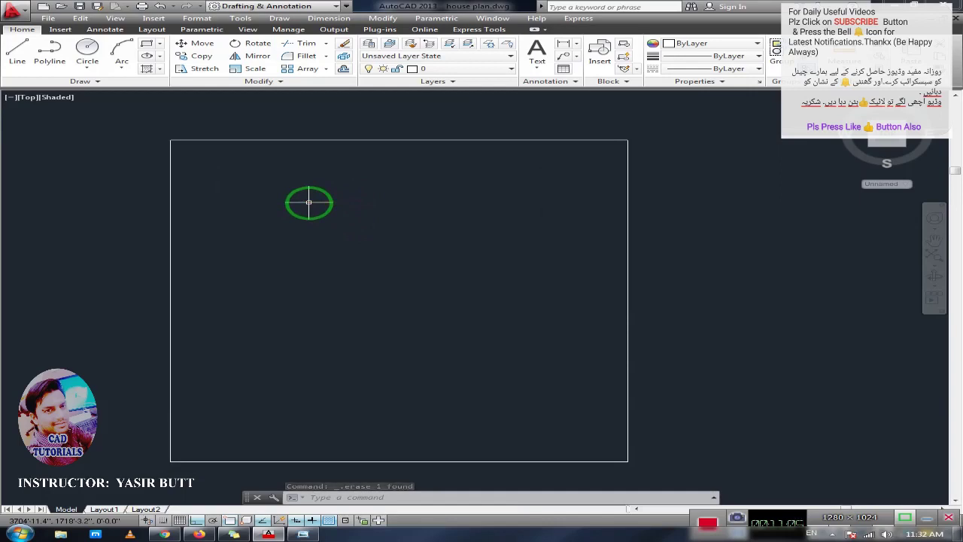
scroll(318, 209, down, 2)
scroll(318, 181, up, 2)
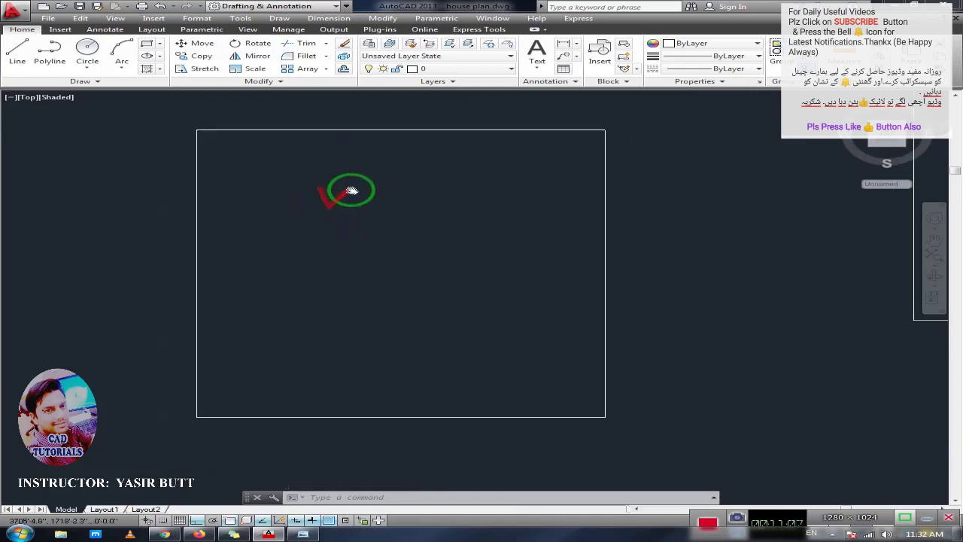
click(350, 129)
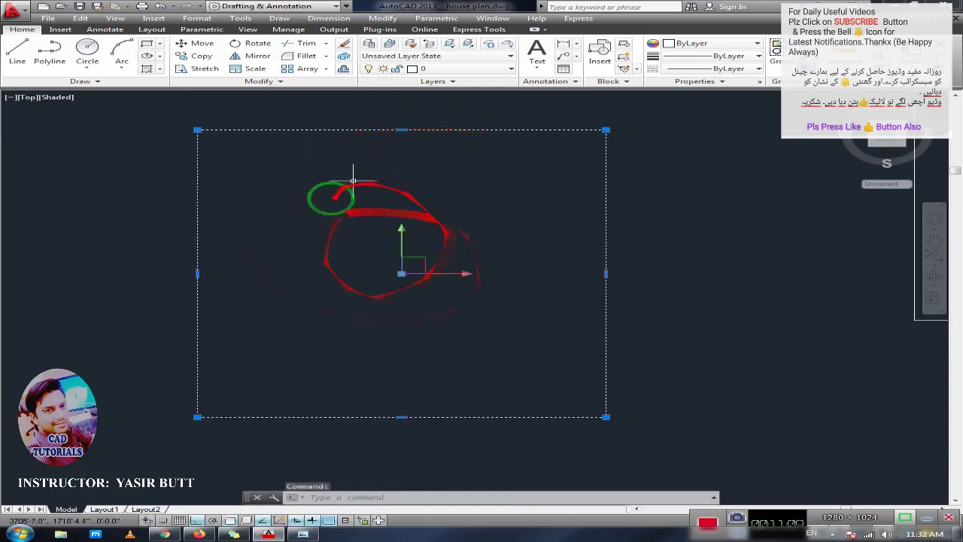
key(Escape)
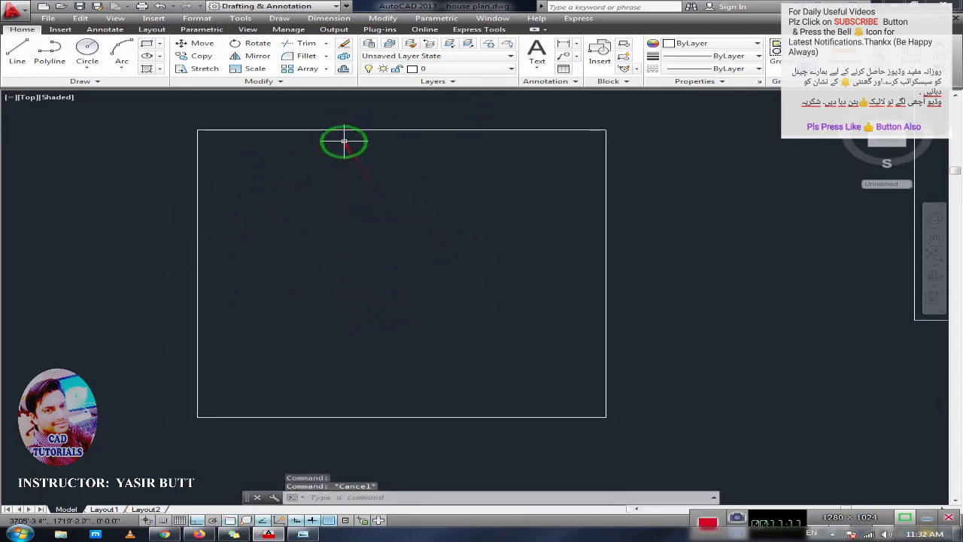
click(339, 130)
text(X)
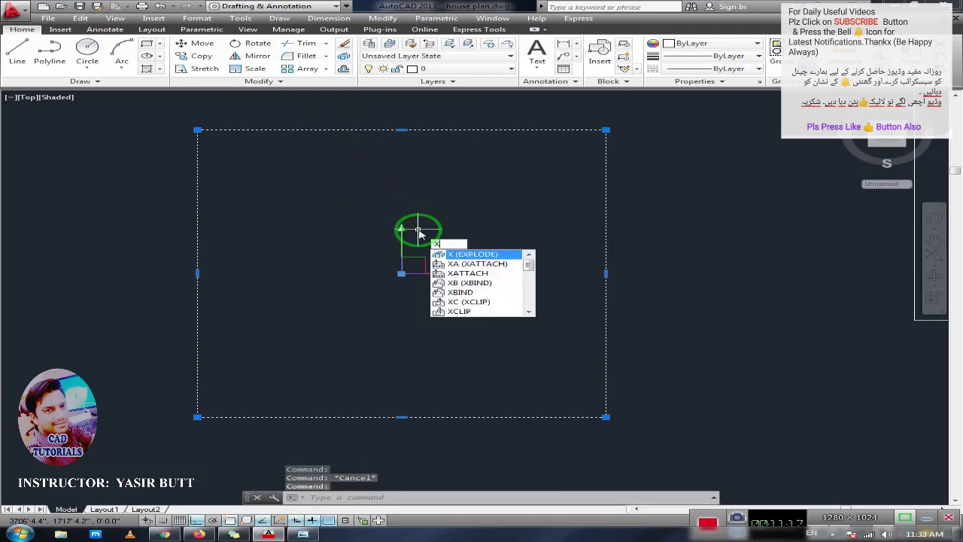
Step: Explode the selected rectangle and check its top, left, right and bottom edges select separately
key(Return)
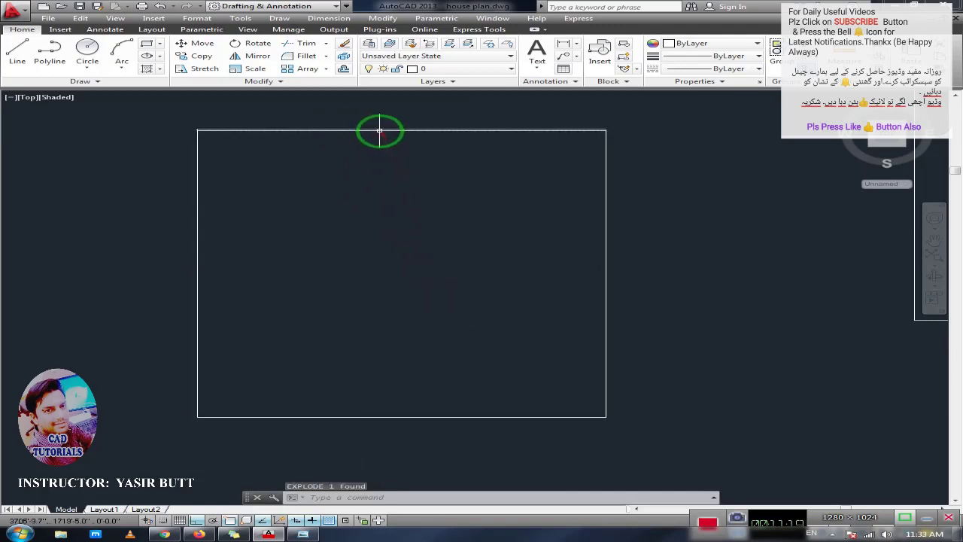
click(379, 130)
click(197, 272)
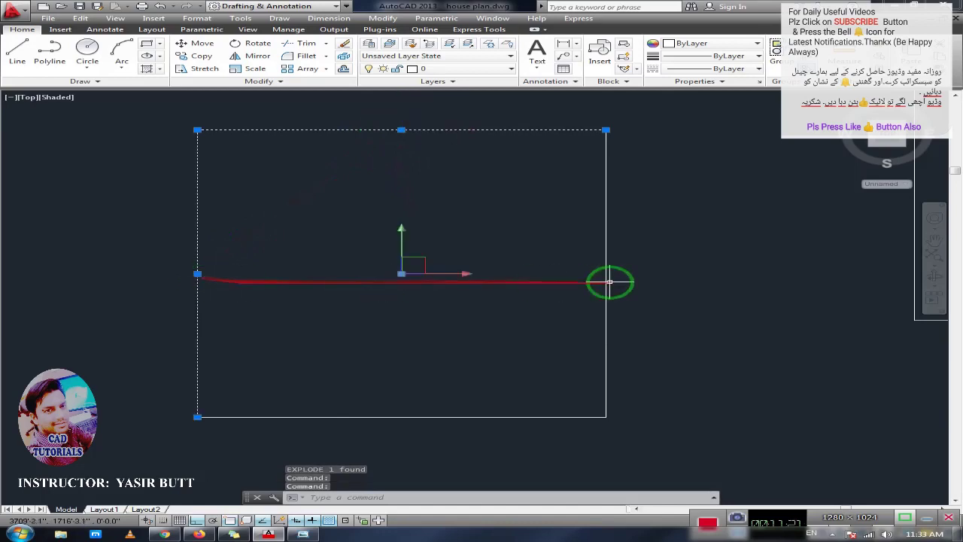
click(605, 263)
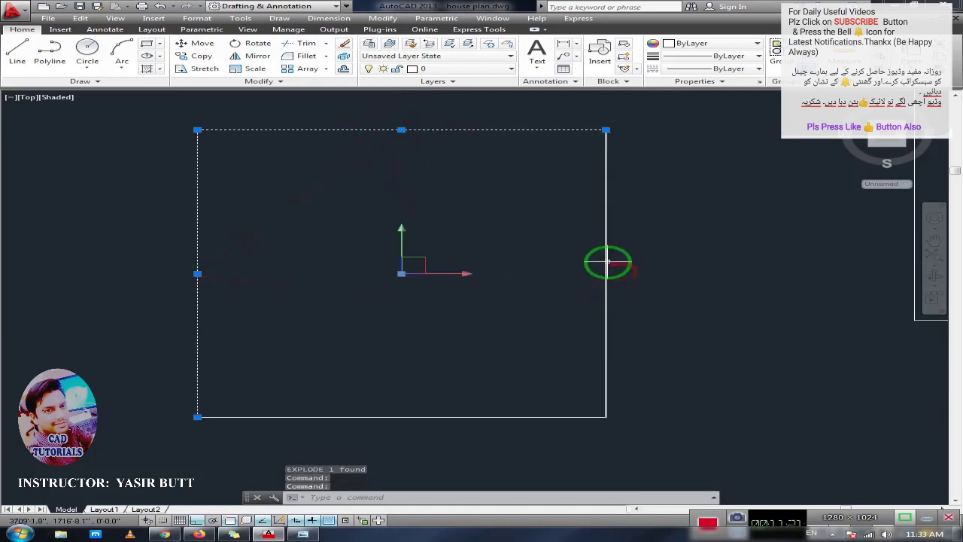
click(429, 416)
key(Escape)
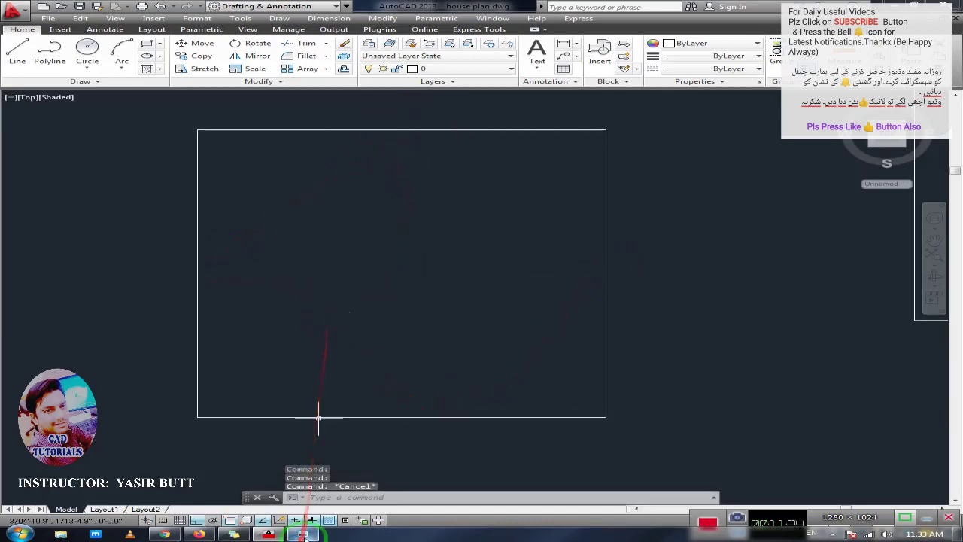
click(302, 533)
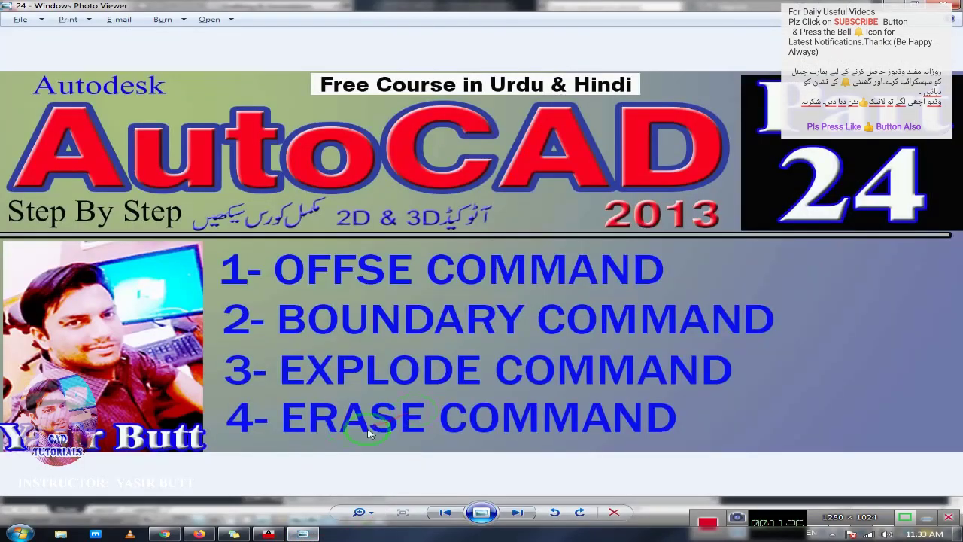
click(304, 533)
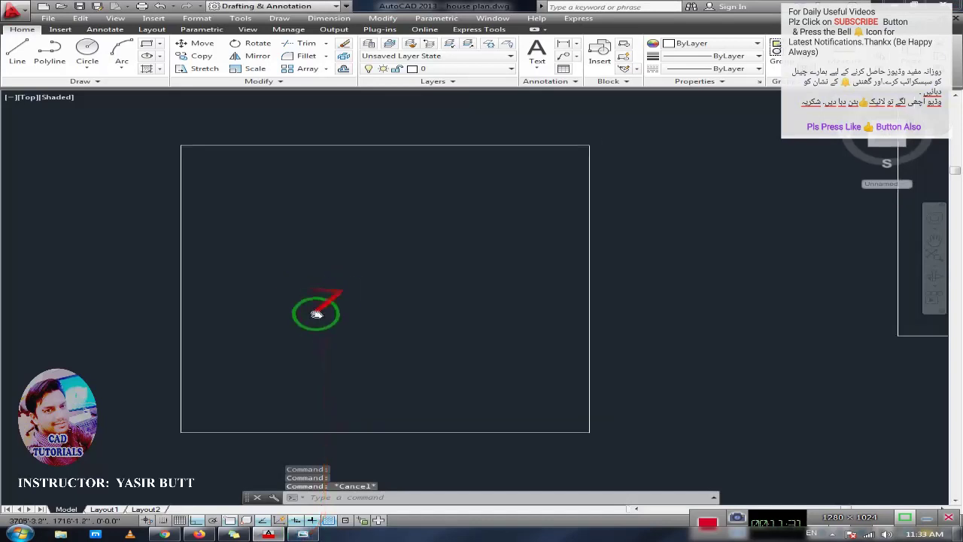
Step: Erase the exploded rectangle's top edge and right vertical line
click(391, 129)
click(341, 179)
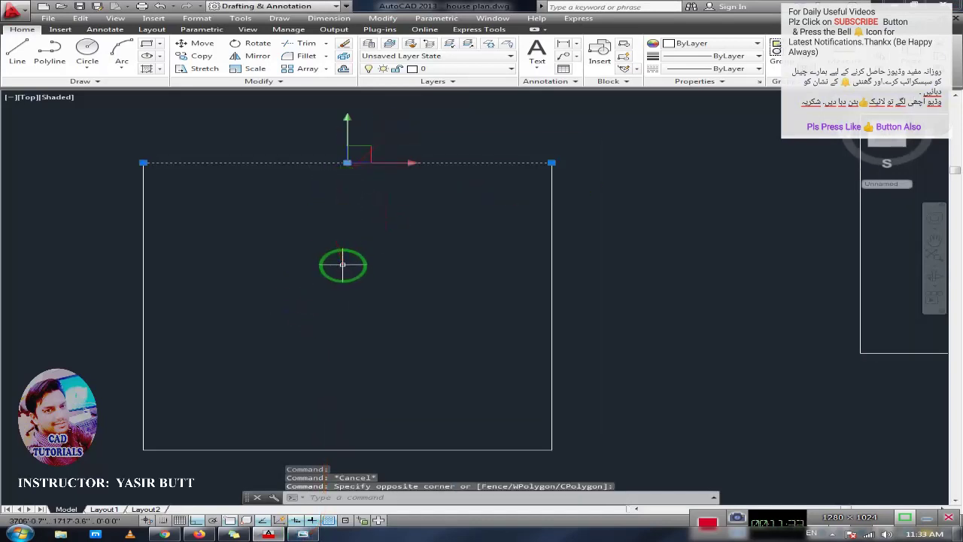
key(Delete)
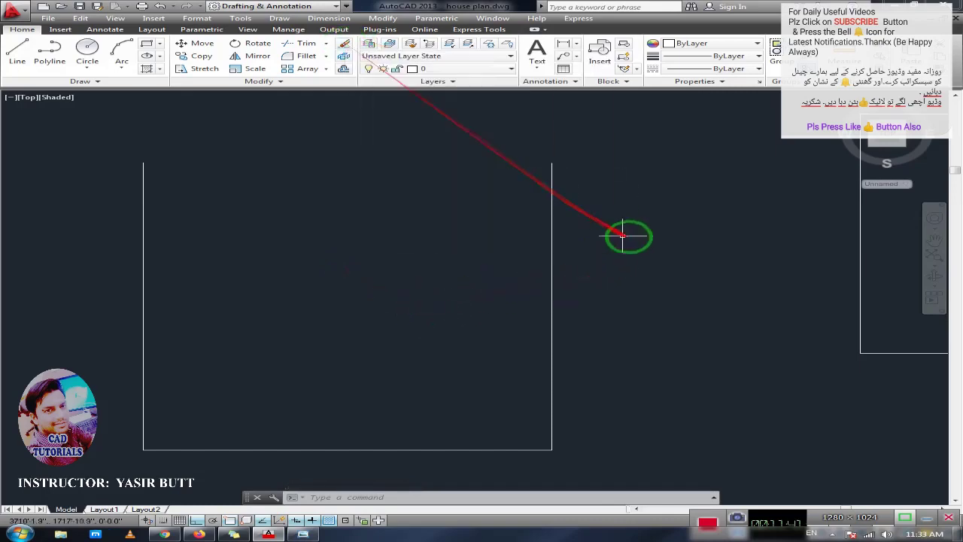
click(580, 209)
click(518, 259)
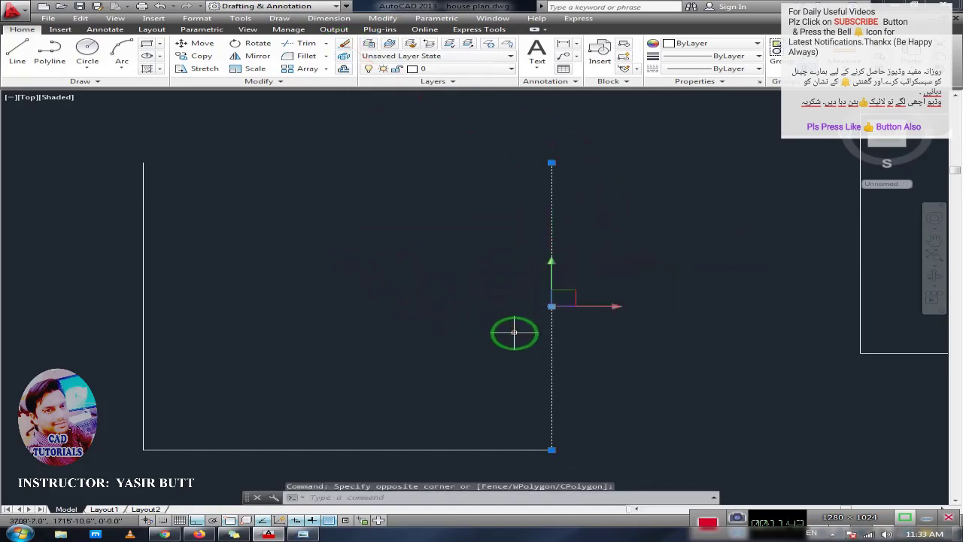
text(E)
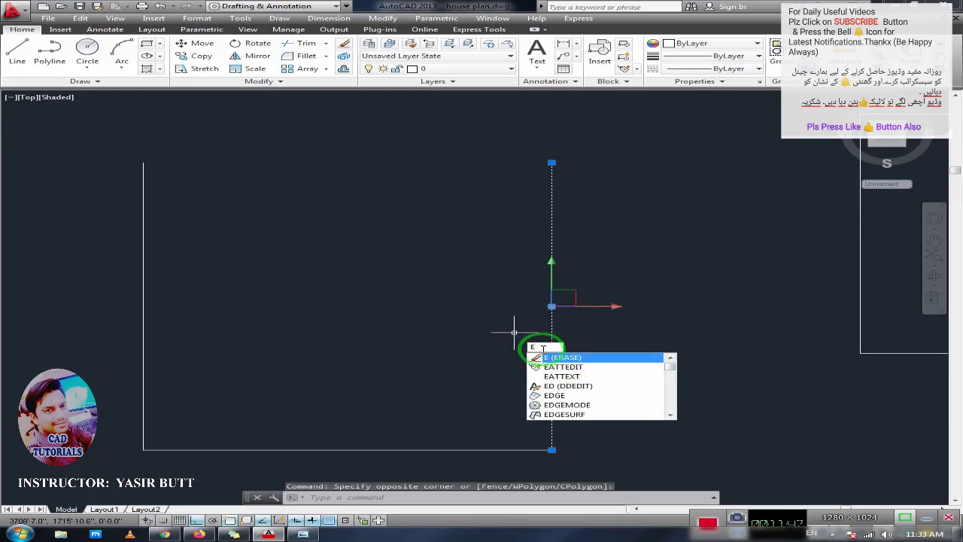
key(Return)
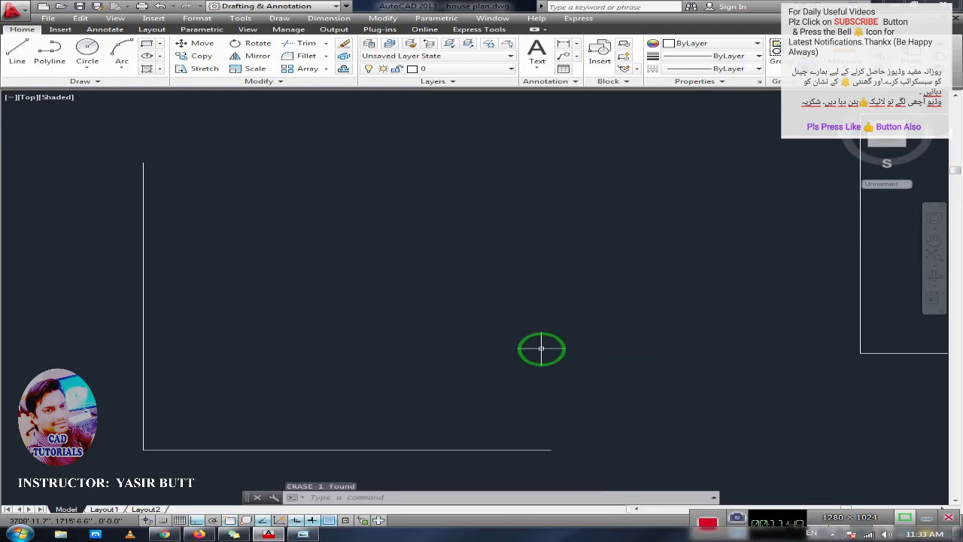
Step: Erase the small rectangle and the L-shaped polyline
scroll(394, 322, down, 3)
scroll(416, 325, down, 2)
middle_drag(417, 324, 354, 320)
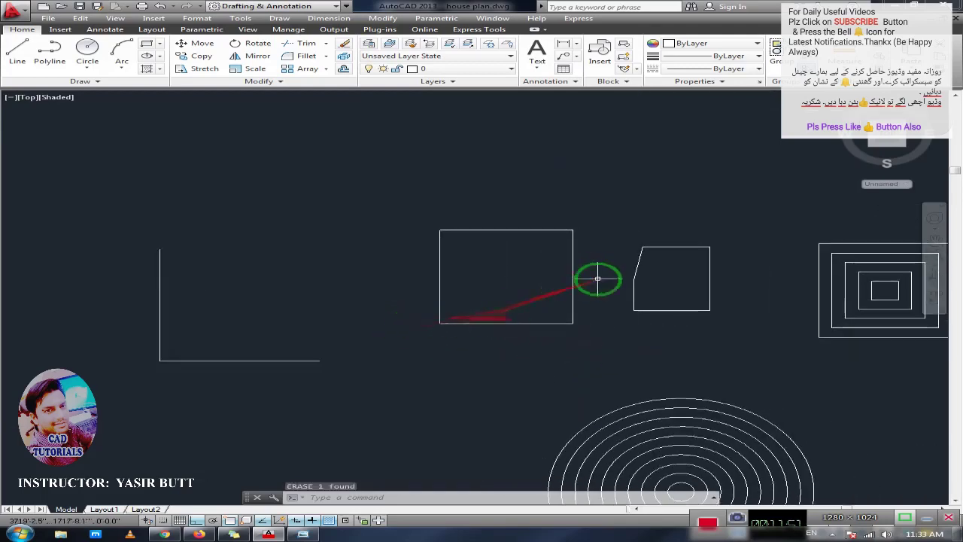
drag(595, 215, 537, 294)
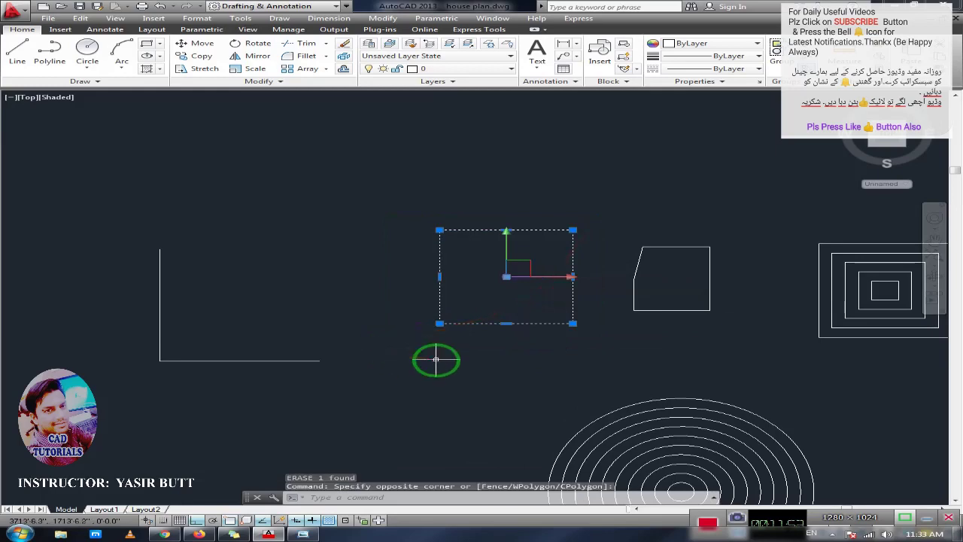
text(e)
key(Return)
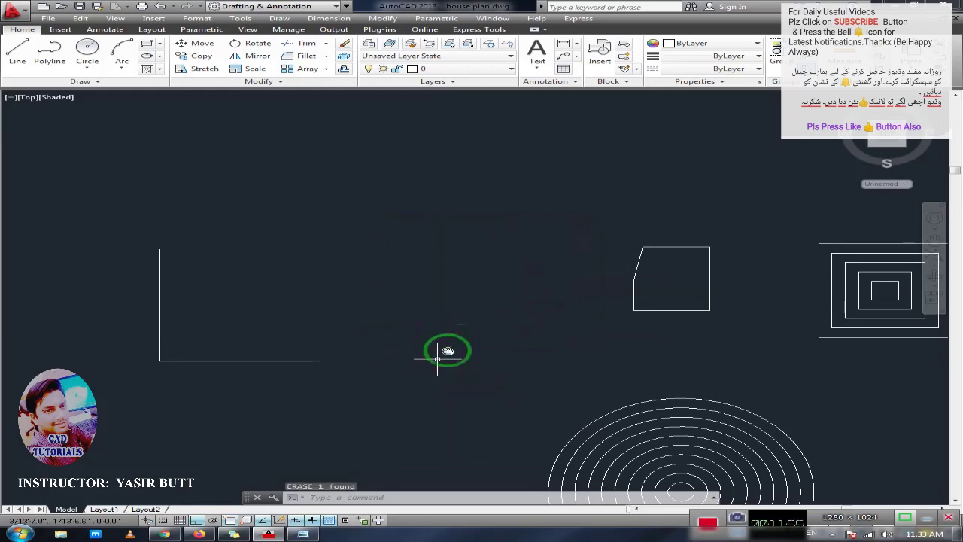
middle_drag(444, 350, 483, 313)
drag(424, 204, 155, 339)
text(E)
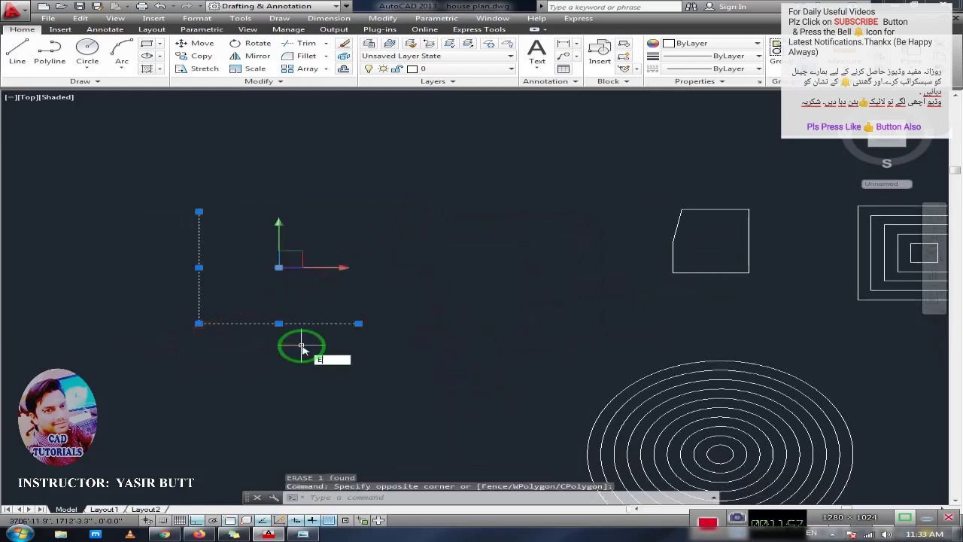
key(Return)
Step: Erase the slanted-corner shape and recenter the remaining circles, rectangles and lines
middle_drag(694, 240, 419, 240)
drag(527, 194, 297, 316)
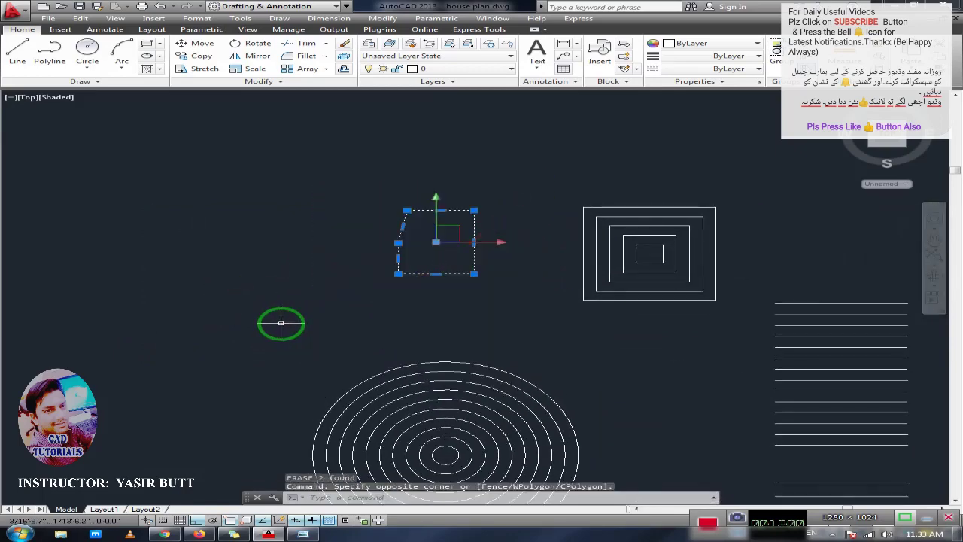
key(Delete)
scroll(286, 273, down, 3)
middle_drag(308, 301, 390, 293)
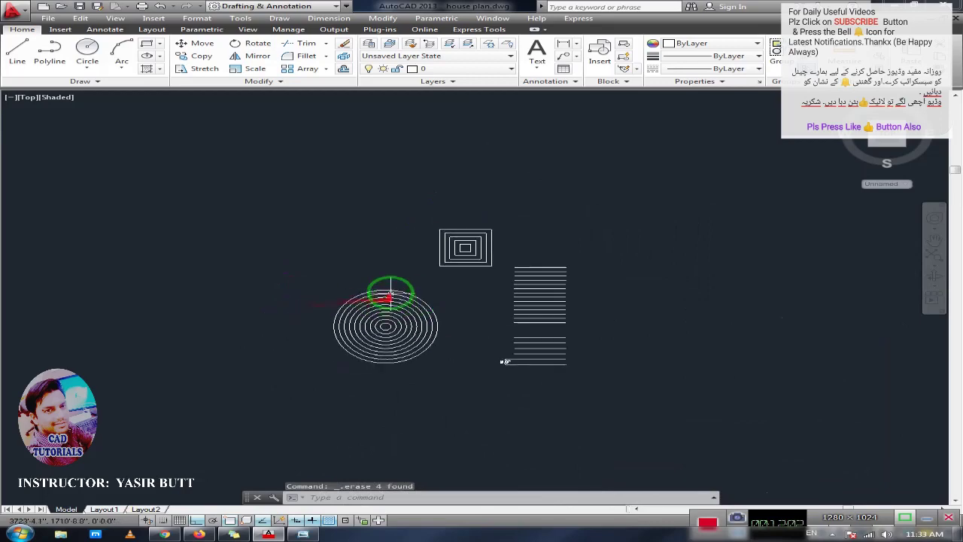
scroll(391, 293, up, 2)
scroll(398, 290, up, 2)
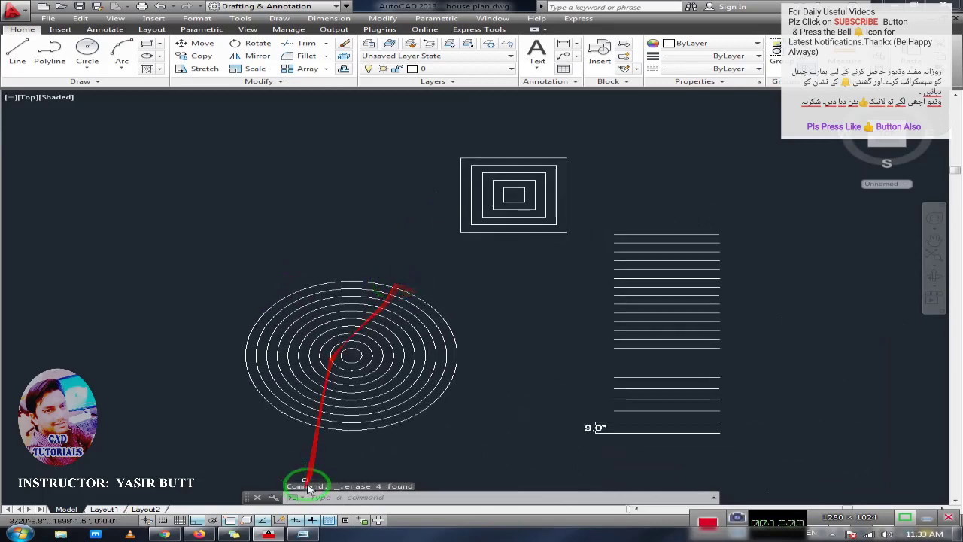
click(305, 533)
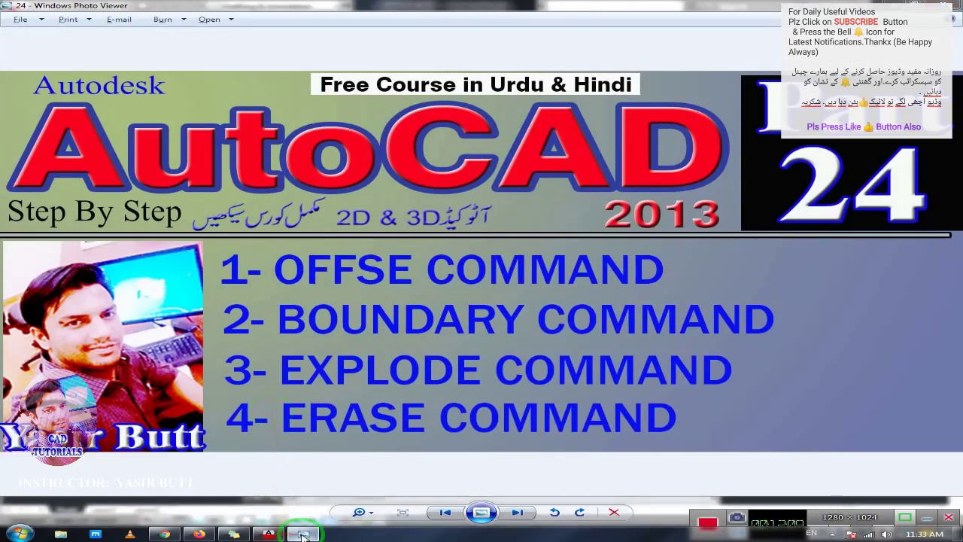
click(269, 533)
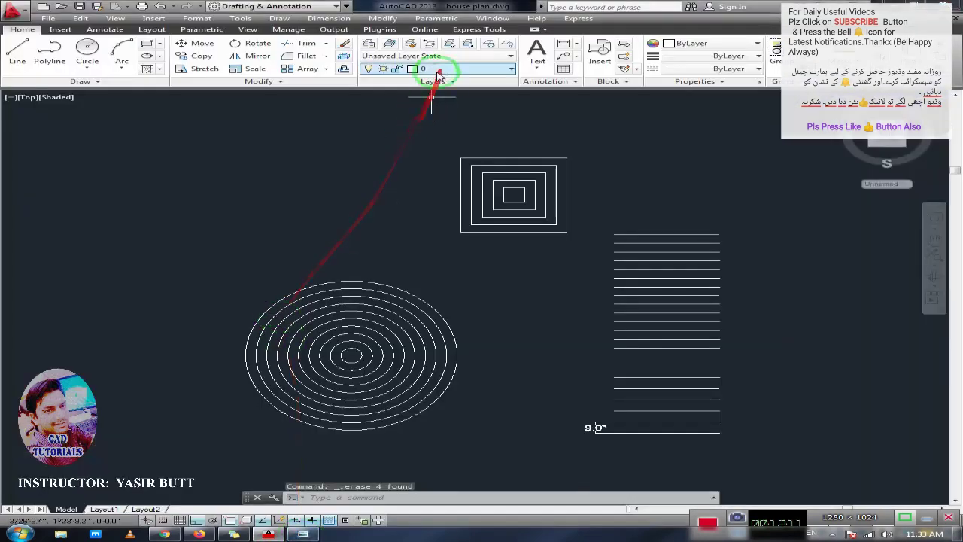